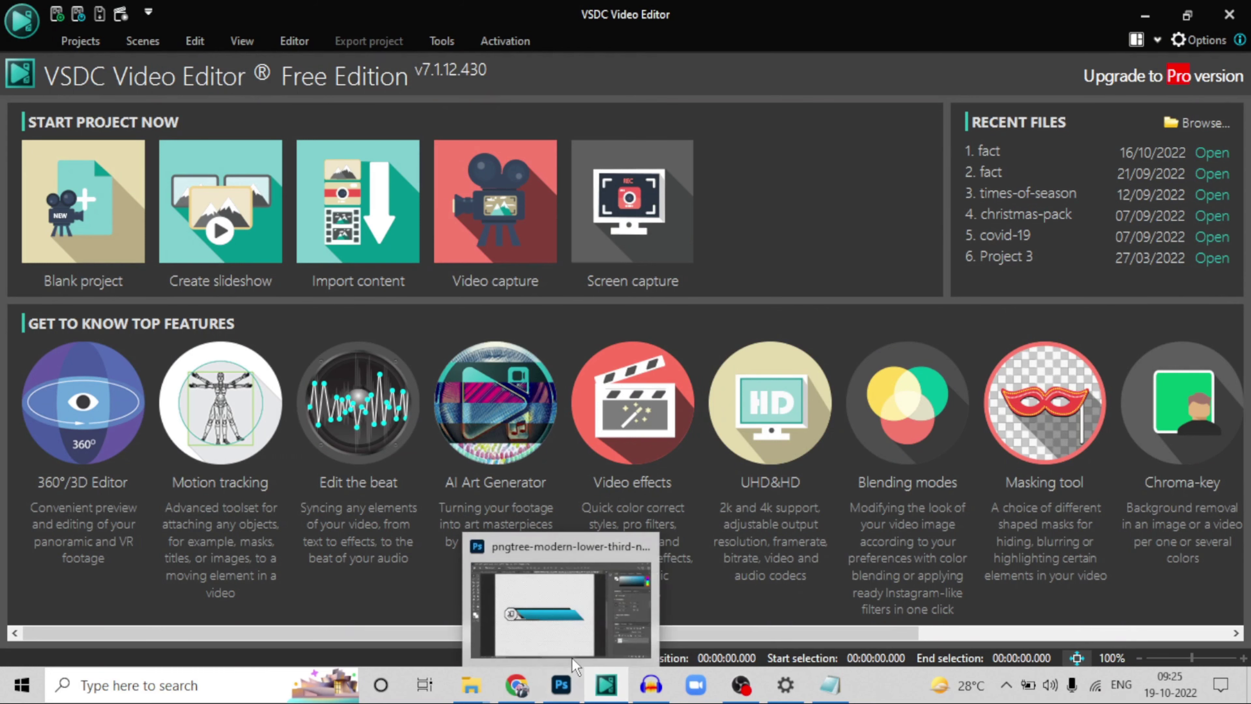
# Step: Switch to Chrome and look through the image results for "lower third png"
pyautogui.click(561, 684)
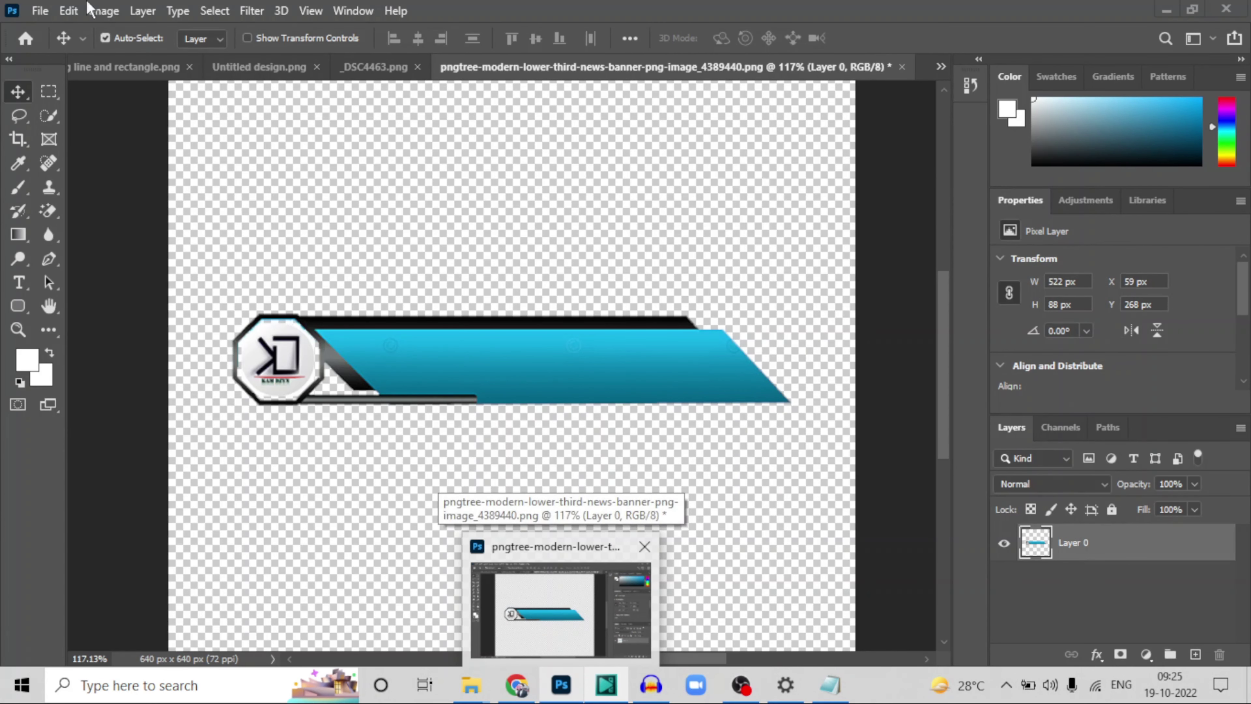
pyautogui.click(561, 684)
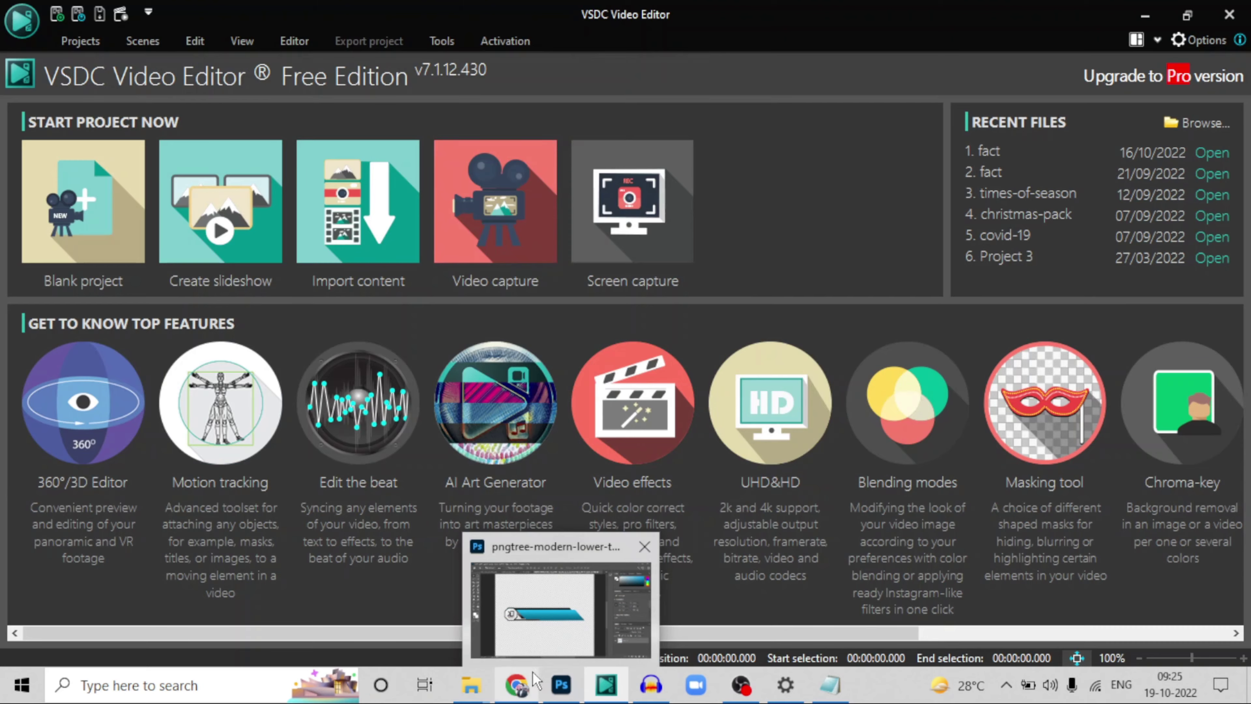
pyautogui.click(520, 692)
pyautogui.click(665, 25)
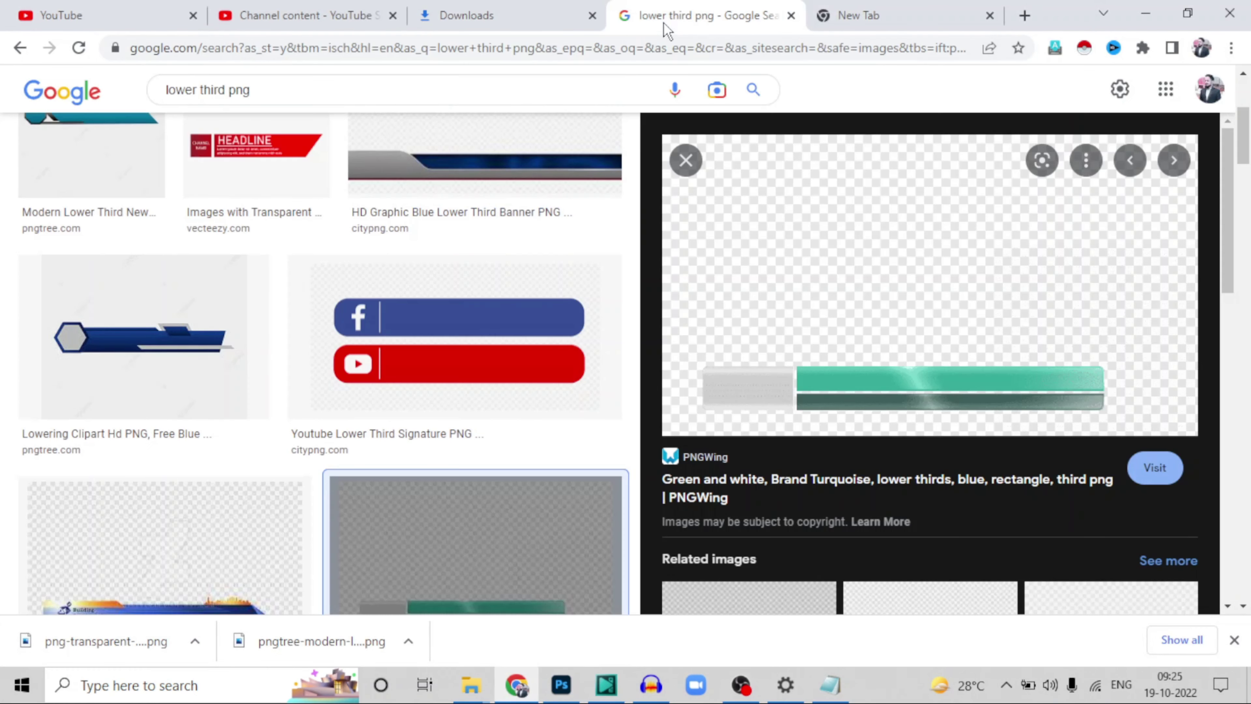
pyautogui.scroll(5, 408, 265)
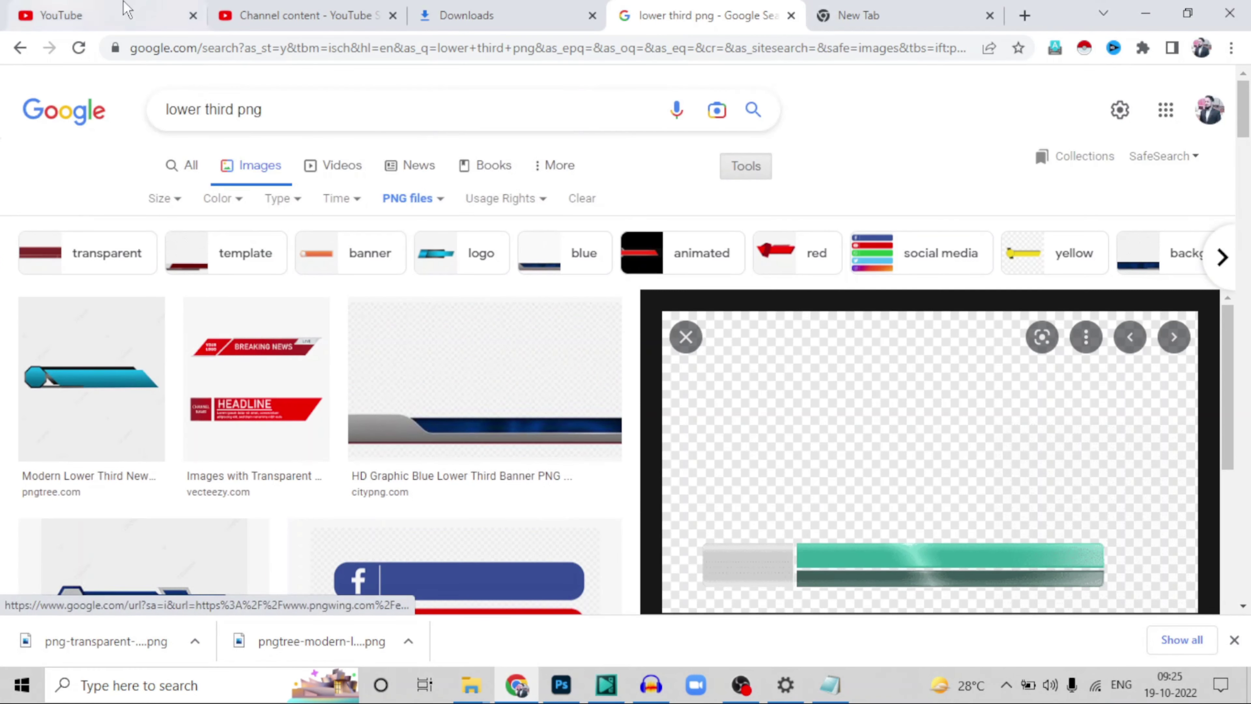
pyautogui.scroll(-5, 491, 431)
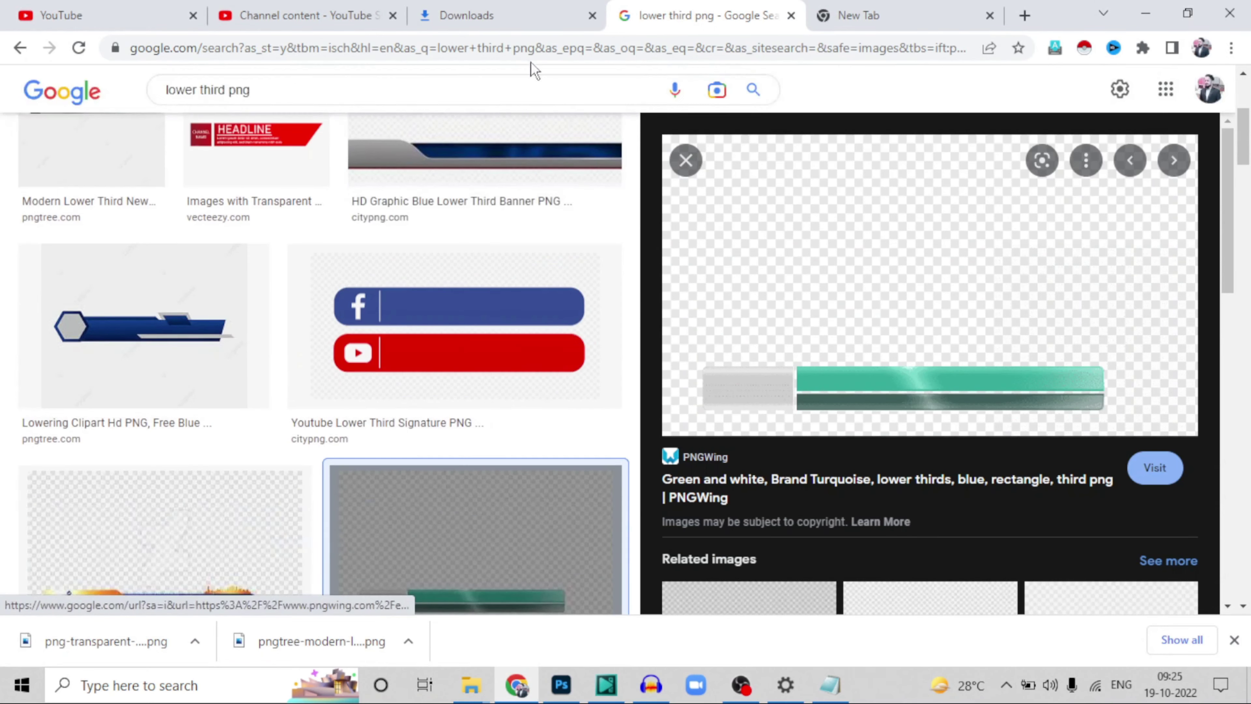
pyautogui.scroll(-2, 530, 411)
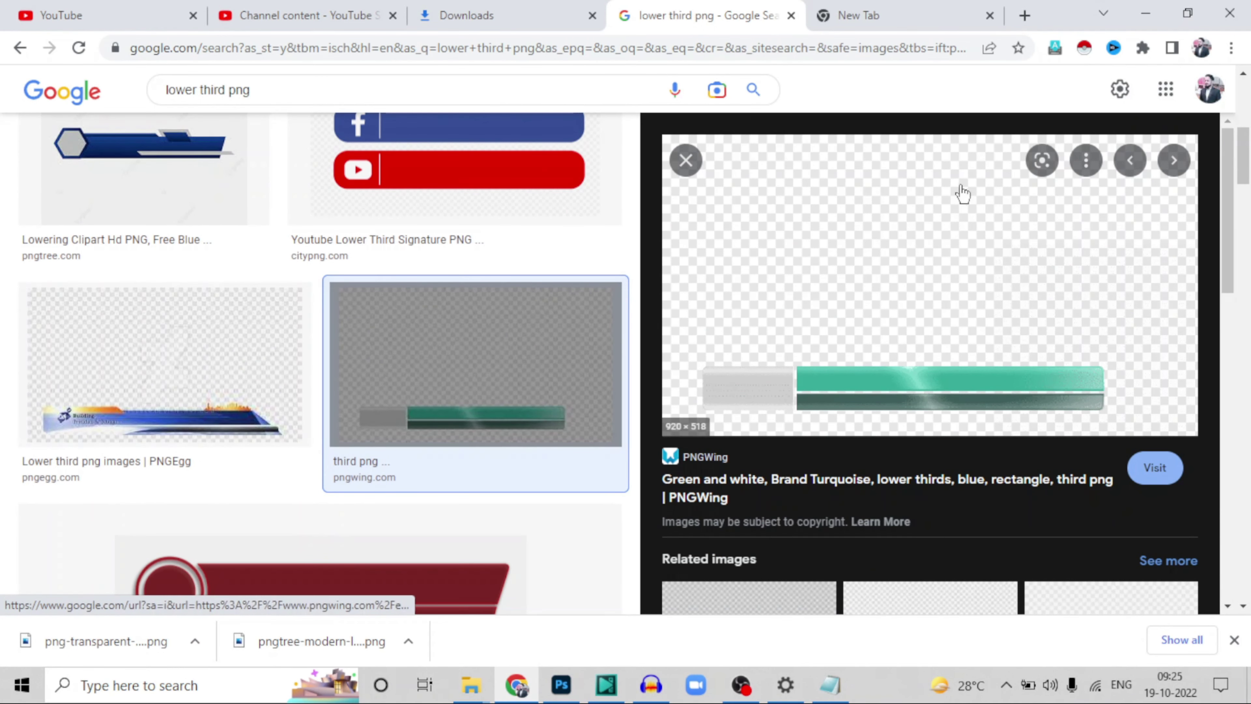
# Step: Open Google's advanced image search for "lower third png" and examine its image type and image size filter options
pyautogui.click(1133, 84)
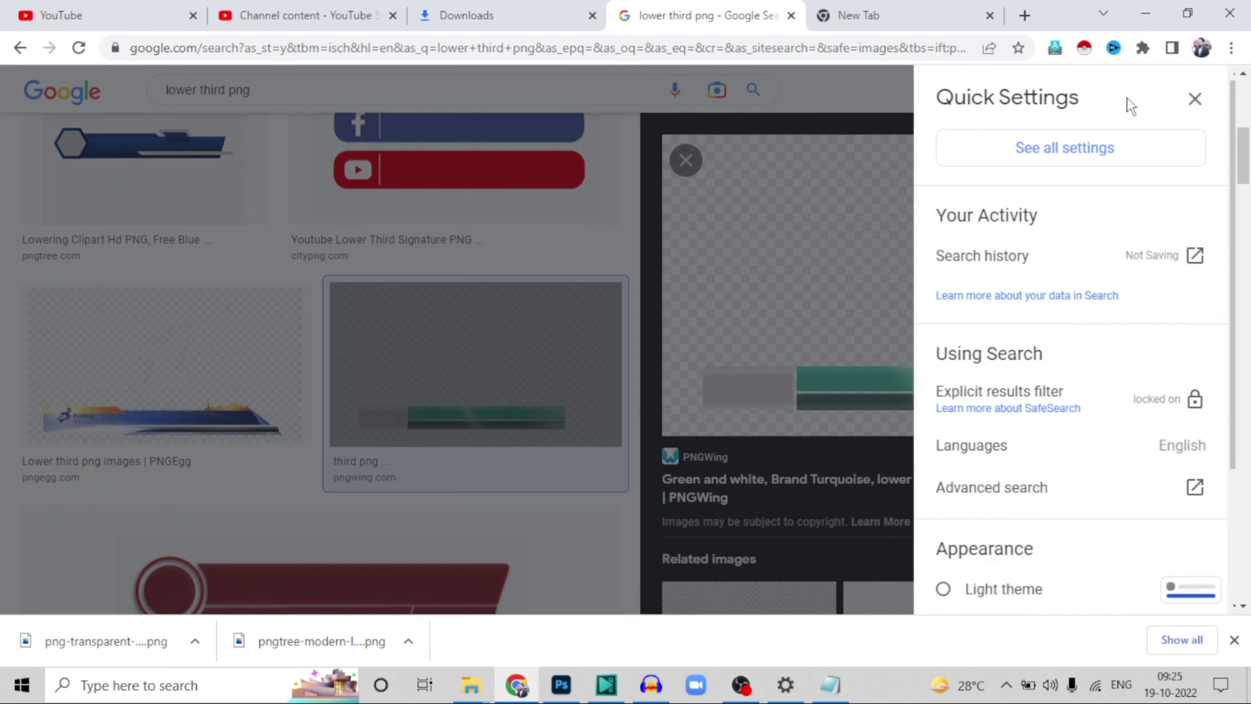
pyautogui.click(1001, 488)
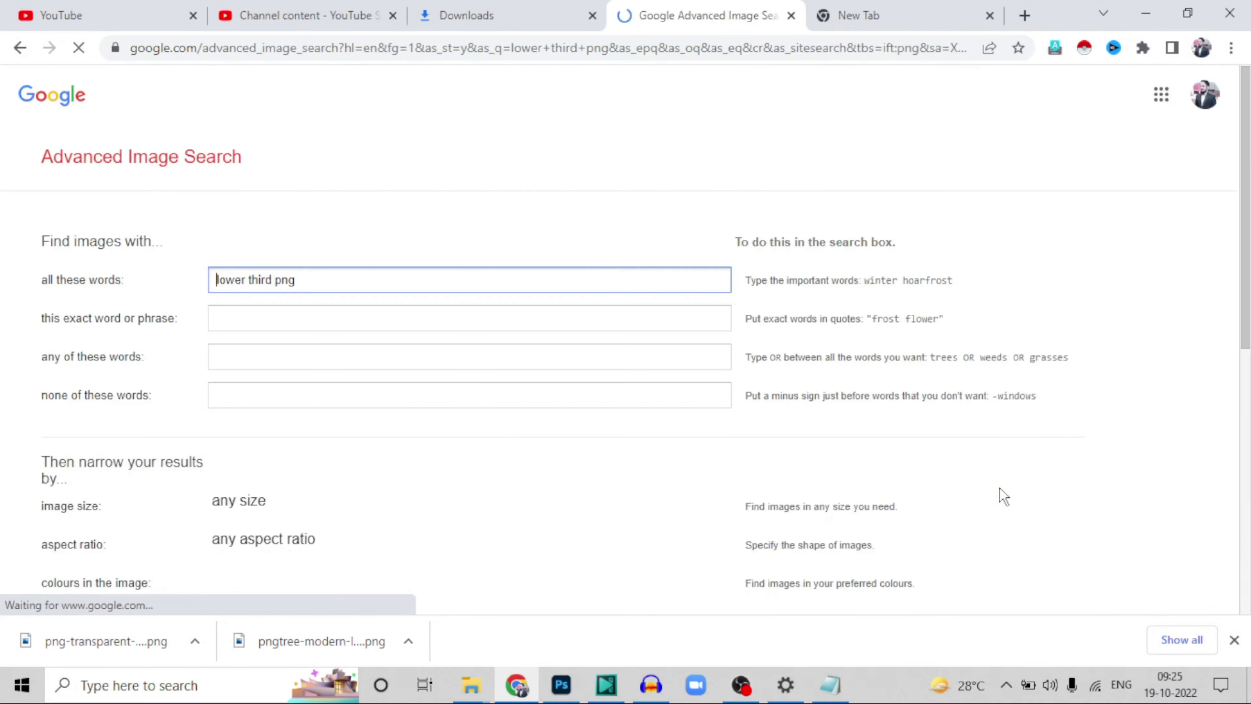
pyautogui.scroll(-6, 417, 363)
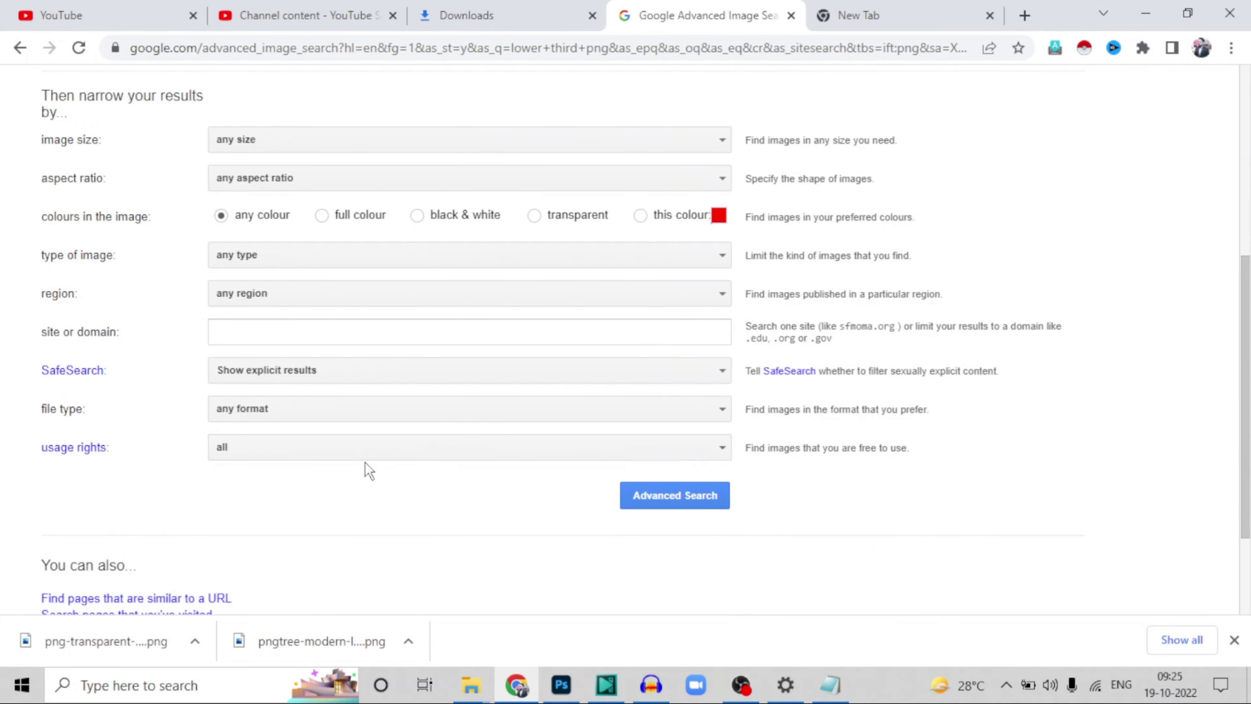
pyautogui.click(305, 256)
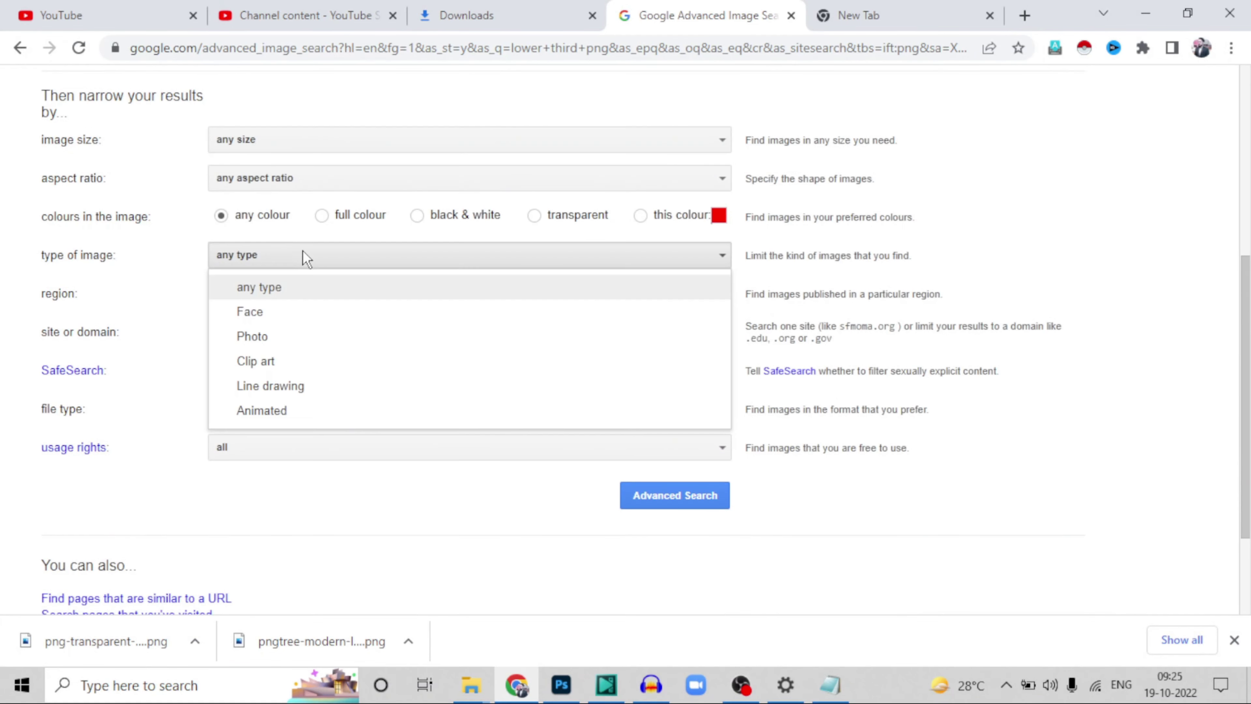
pyautogui.scroll(-3, 312, 355)
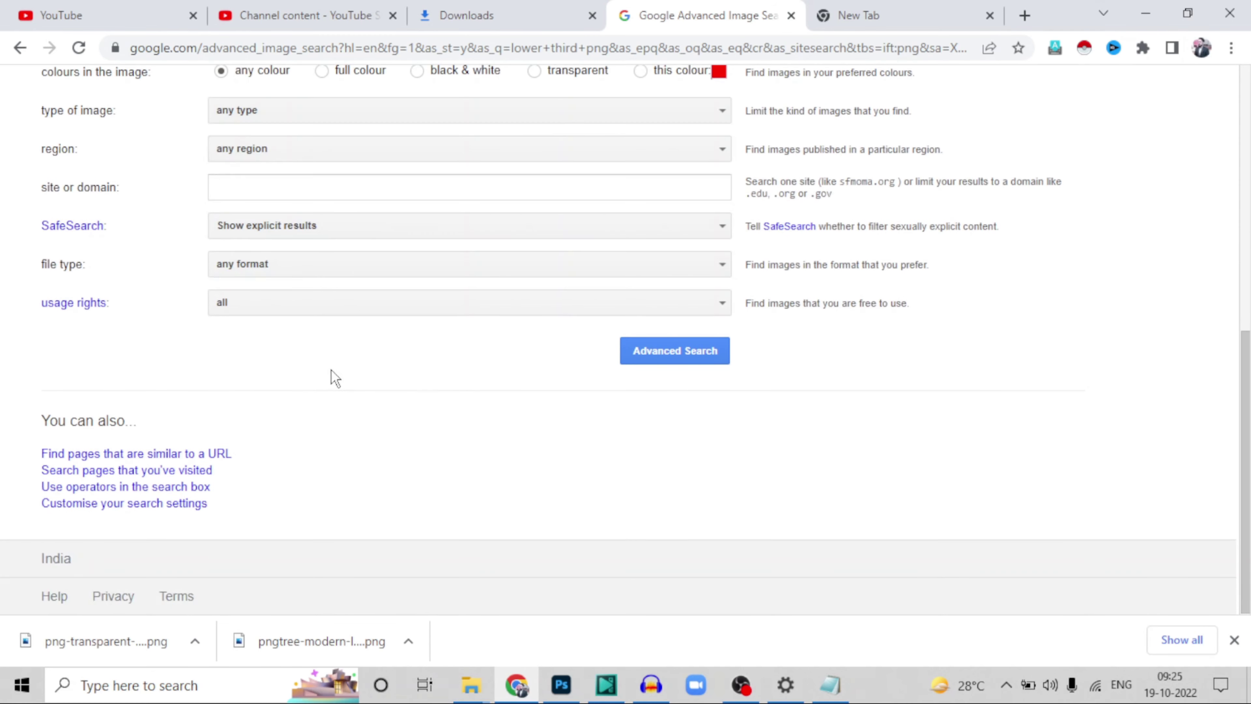
pyautogui.scroll(3, 293, 289)
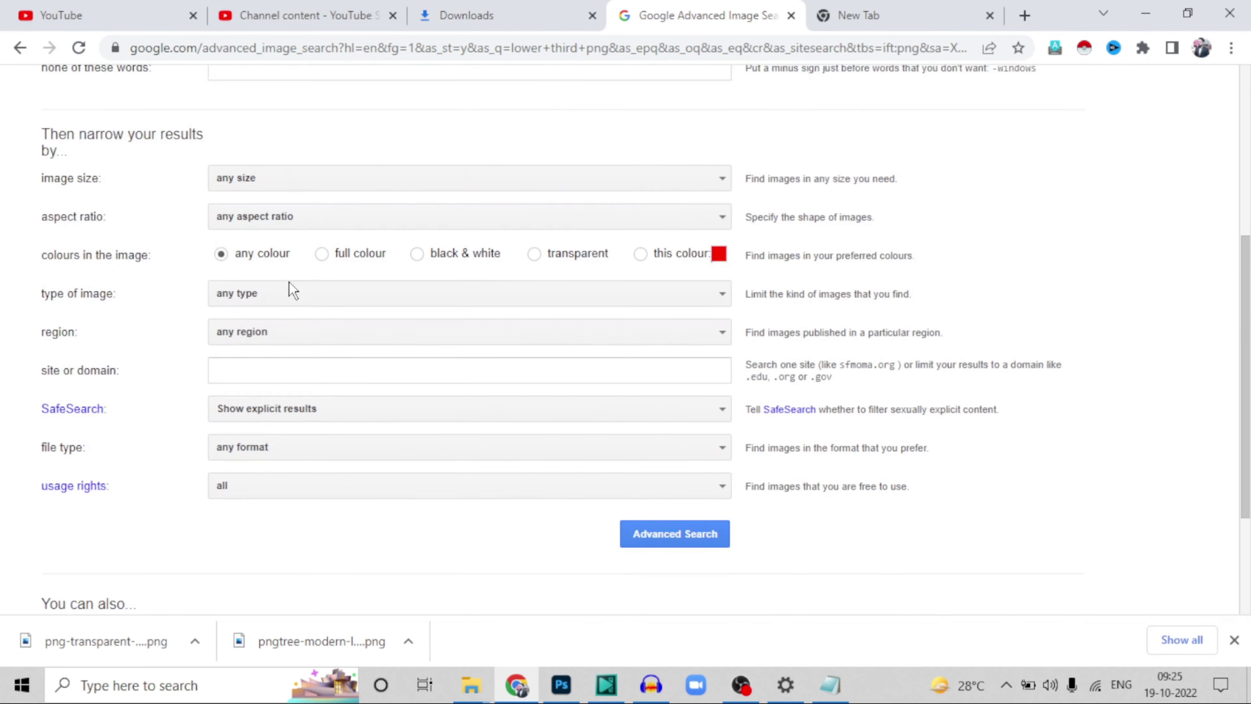
pyautogui.click(300, 190)
pyautogui.scroll(-2, 301, 296)
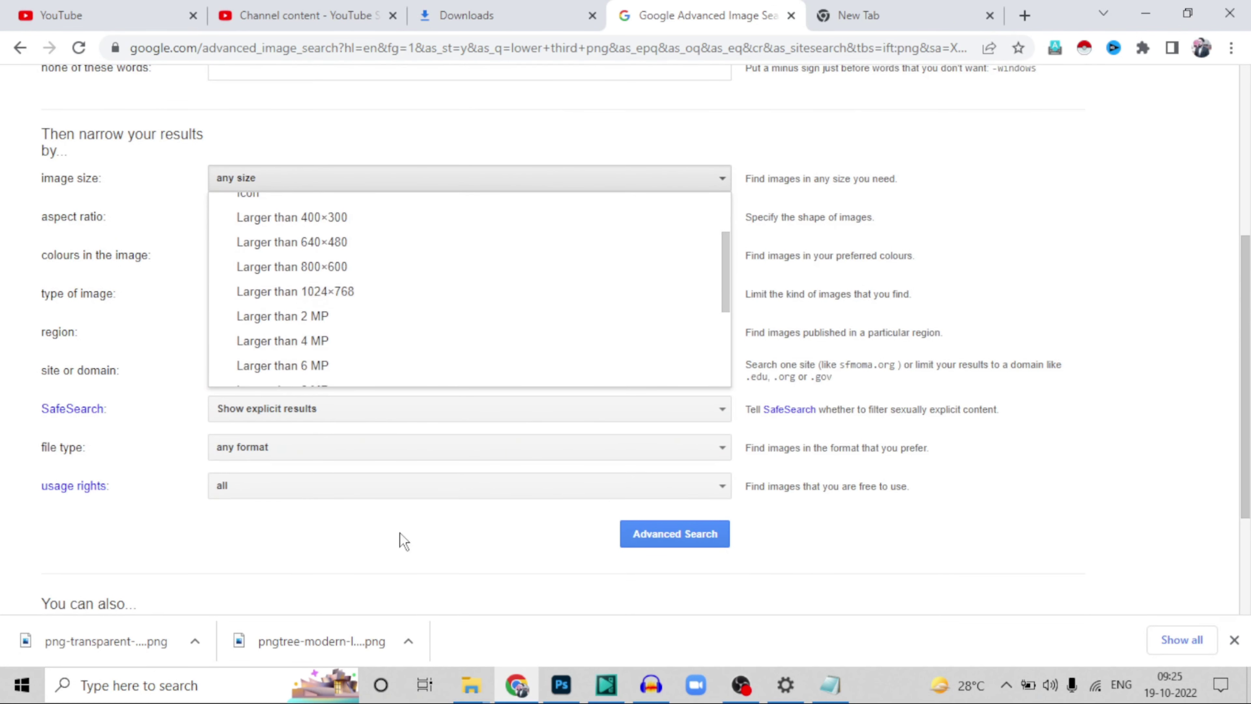
pyautogui.click(443, 578)
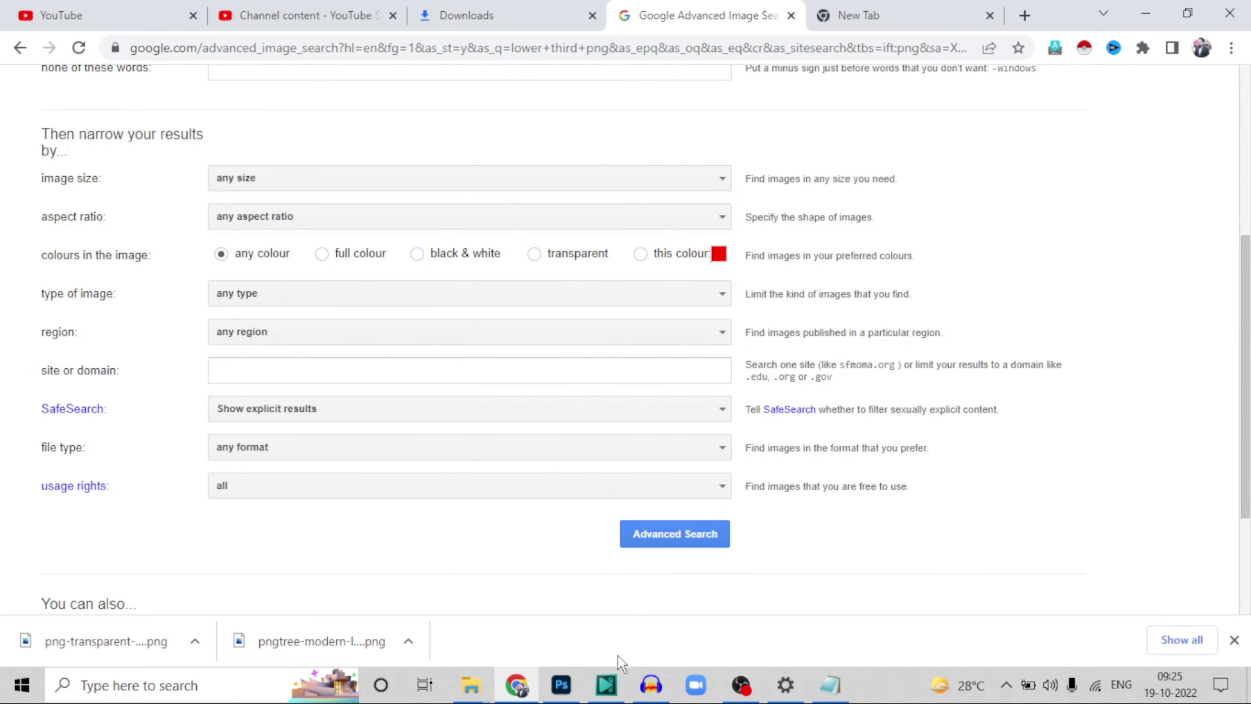
# Step: Switch to Photoshop and view the blue lower-third banner with the logo
pyautogui.moveTo(573, 676)
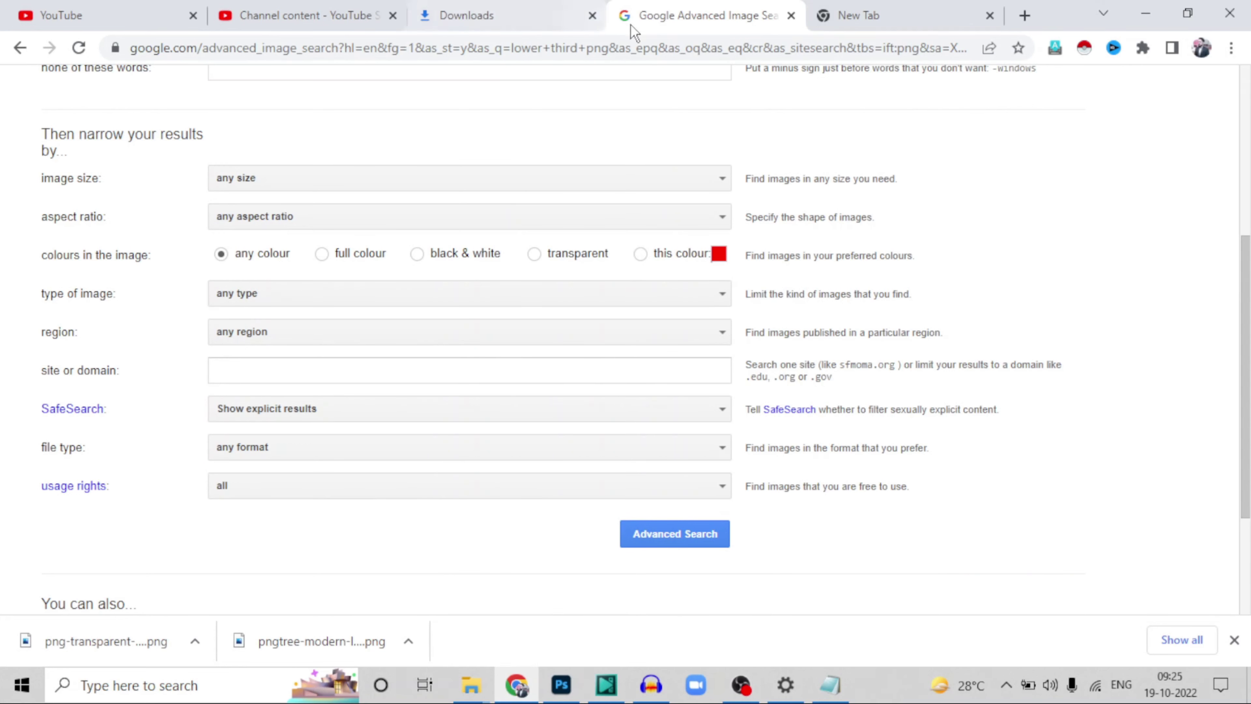
pyautogui.click(564, 686)
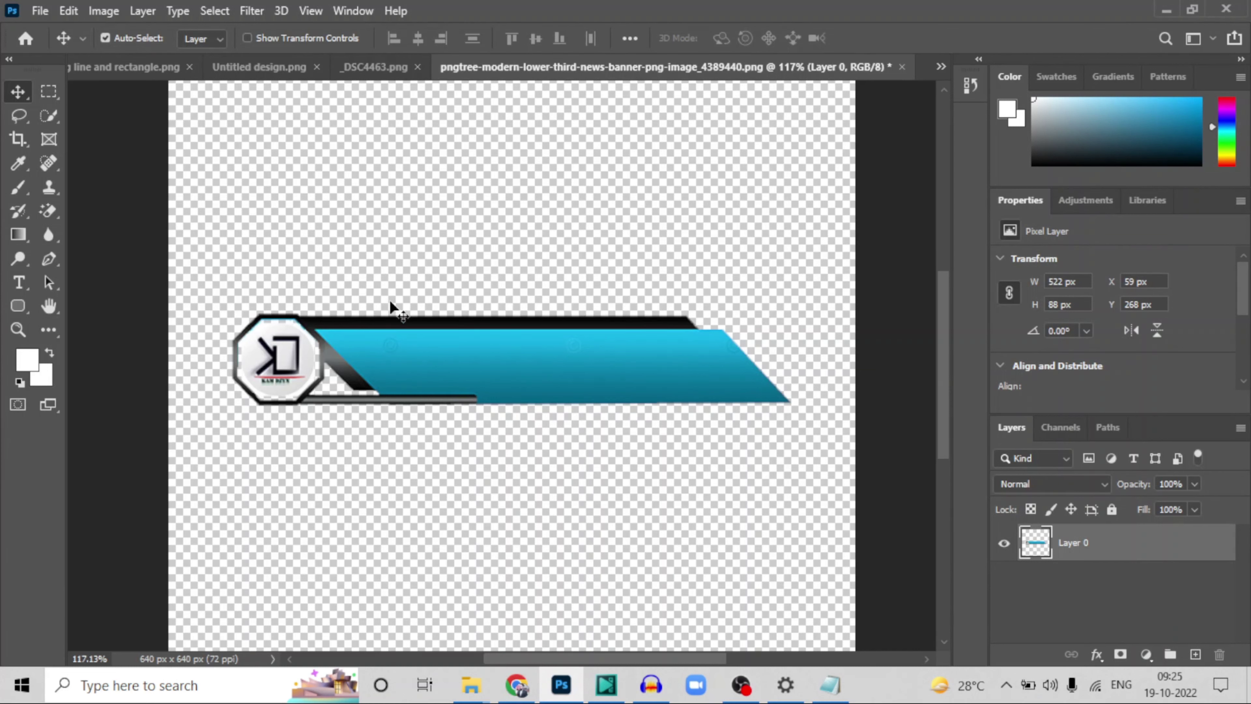
# Step: Switch to VSDC Video Editor and create a blank project, accepting the offered project settings
pyautogui.click(605, 685)
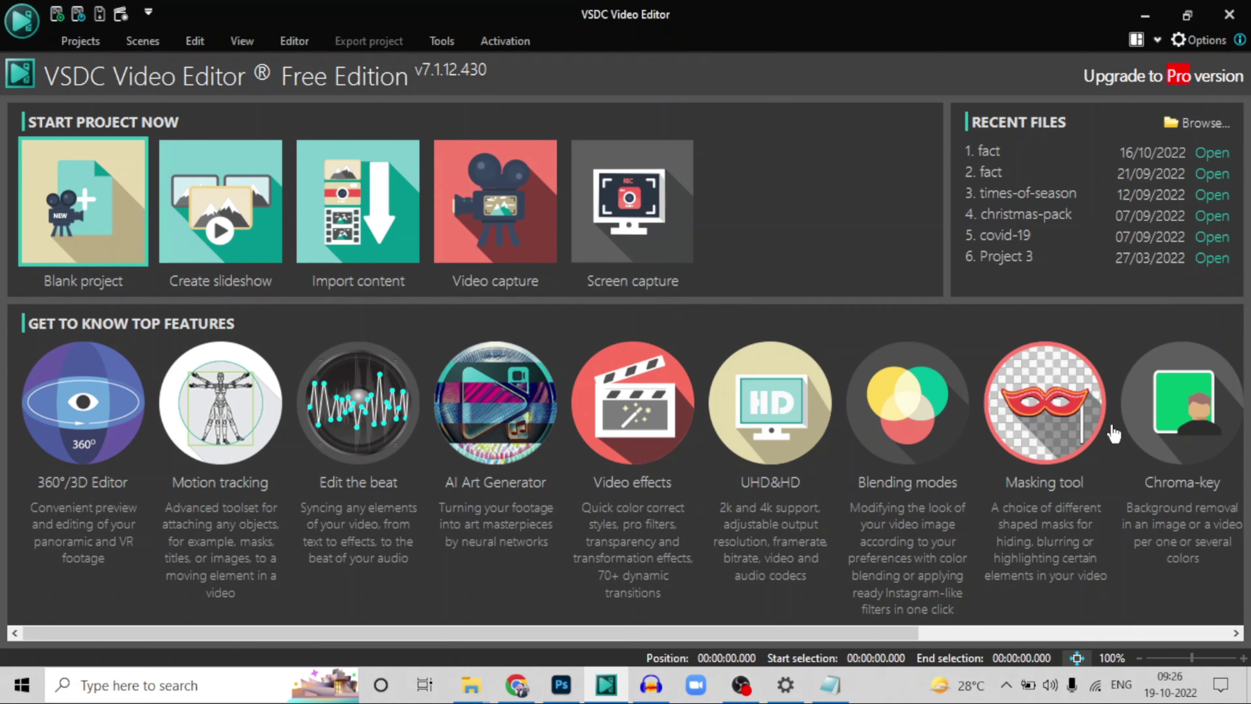
pyautogui.press('Return')
pyautogui.click(803, 477)
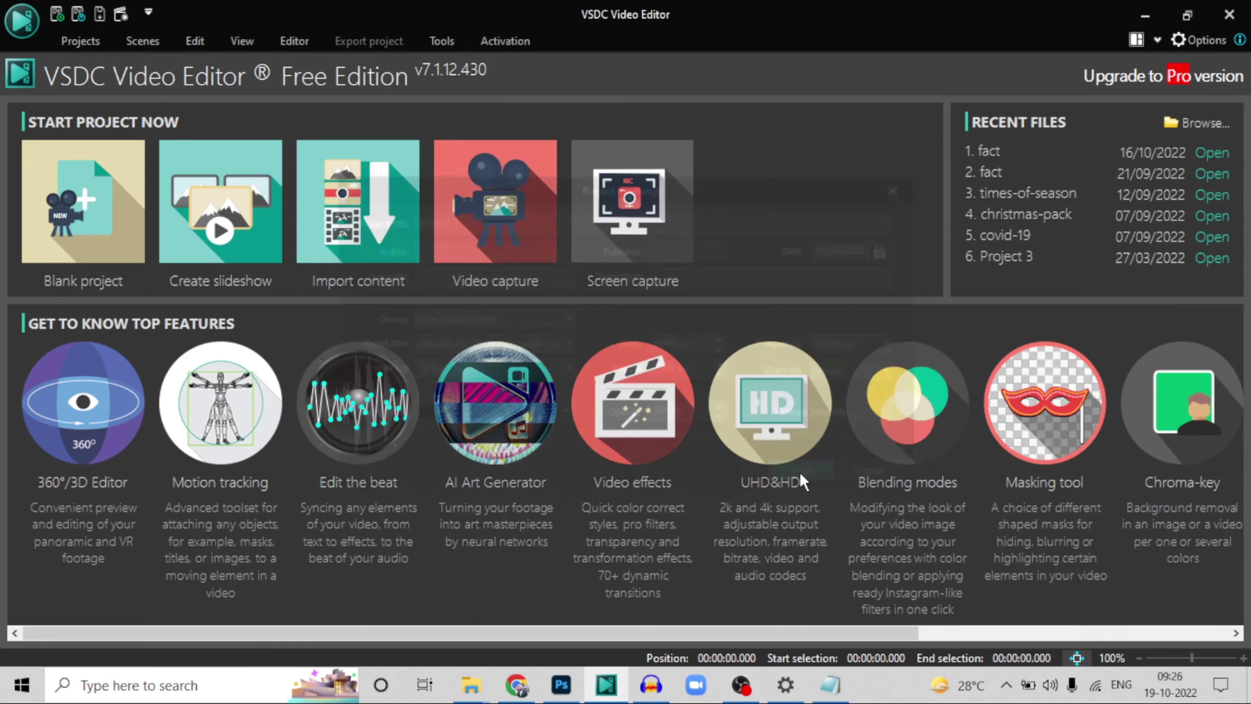
pyautogui.click(1139, 657)
pyautogui.click(1077, 657)
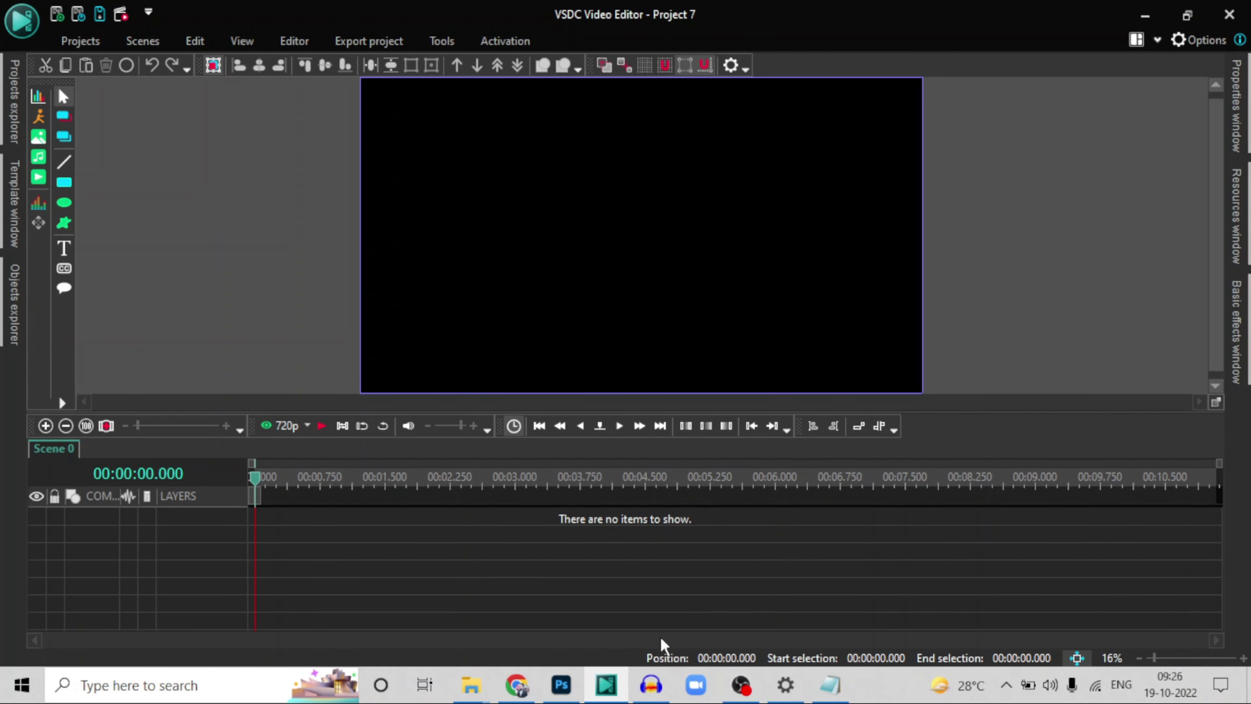
# Step: Add pngtree-latest-lower-third-banner-png-image_2150064.jpg from the Thumb folder to the start of the VSDC timeline
pyautogui.moveTo(516, 685)
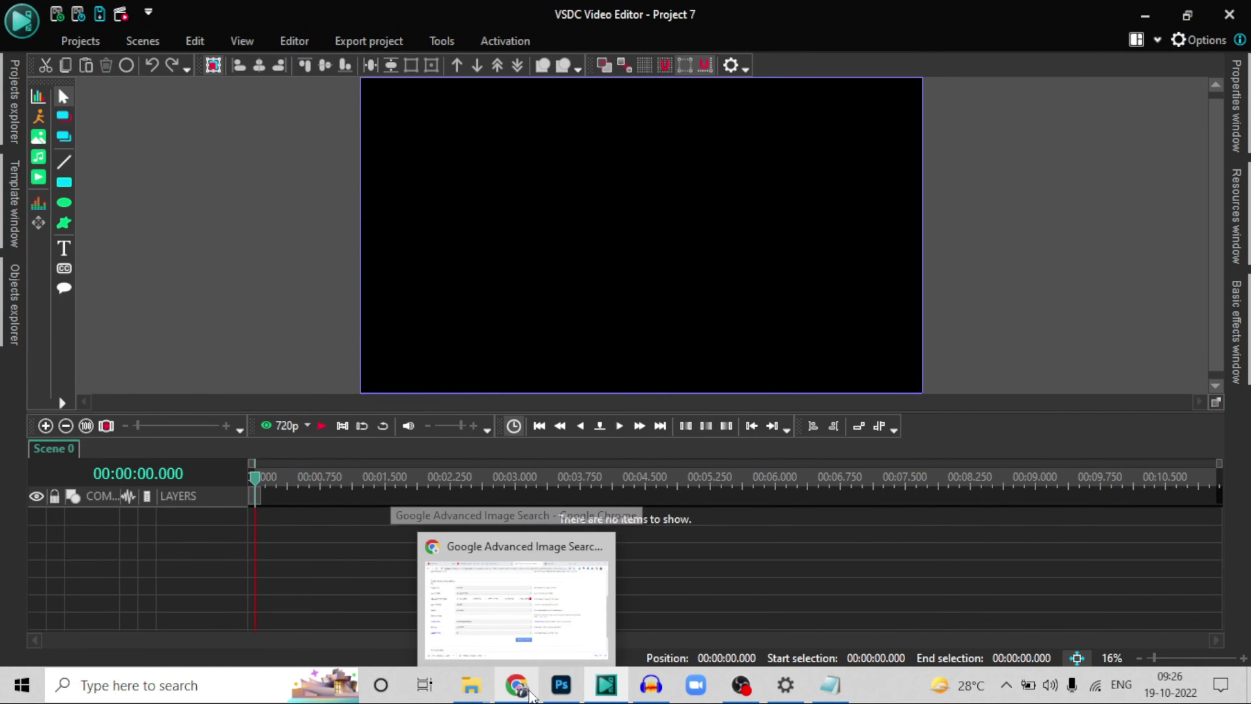
pyautogui.moveTo(480, 692)
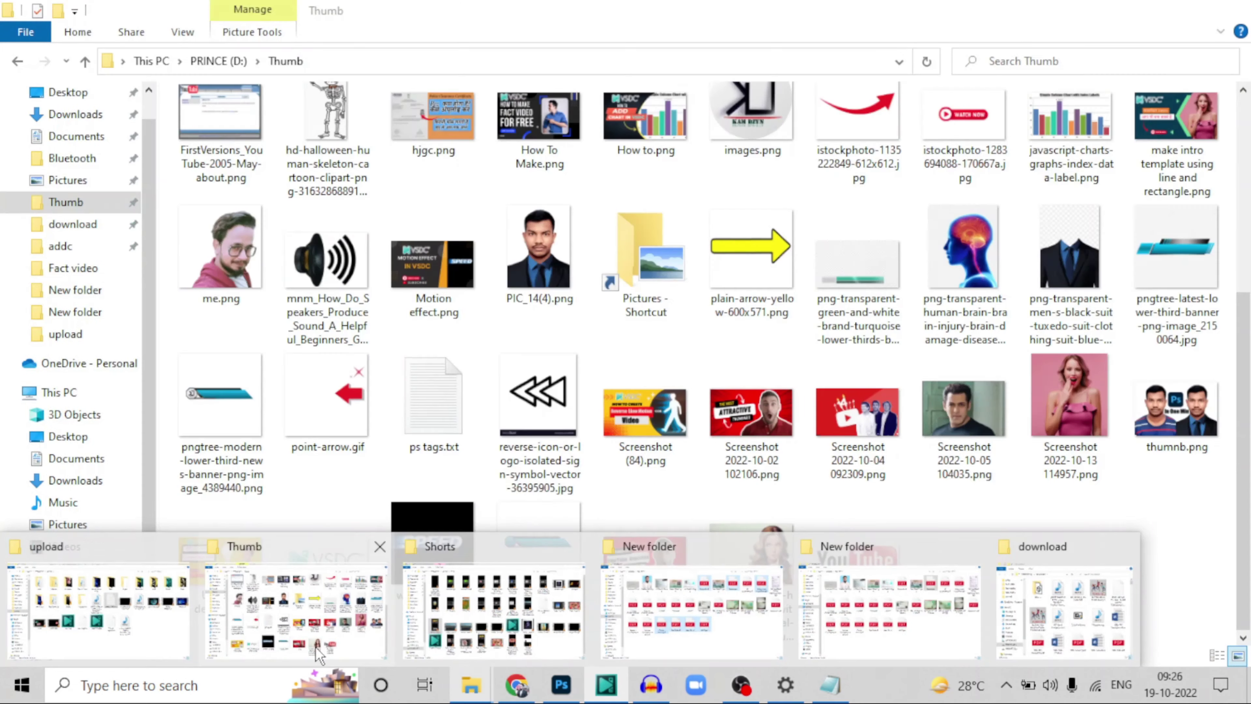
pyautogui.click(318, 650)
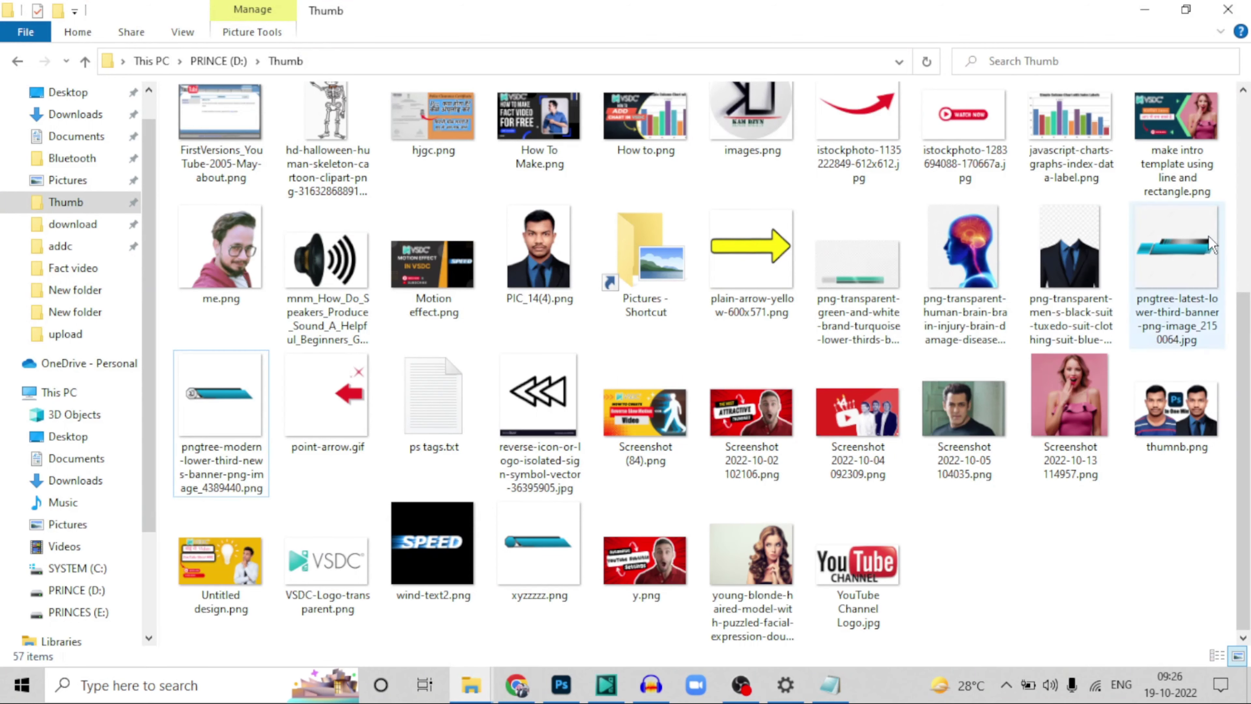
pyautogui.moveTo(1210, 244); pyautogui.dragTo(526, 536)
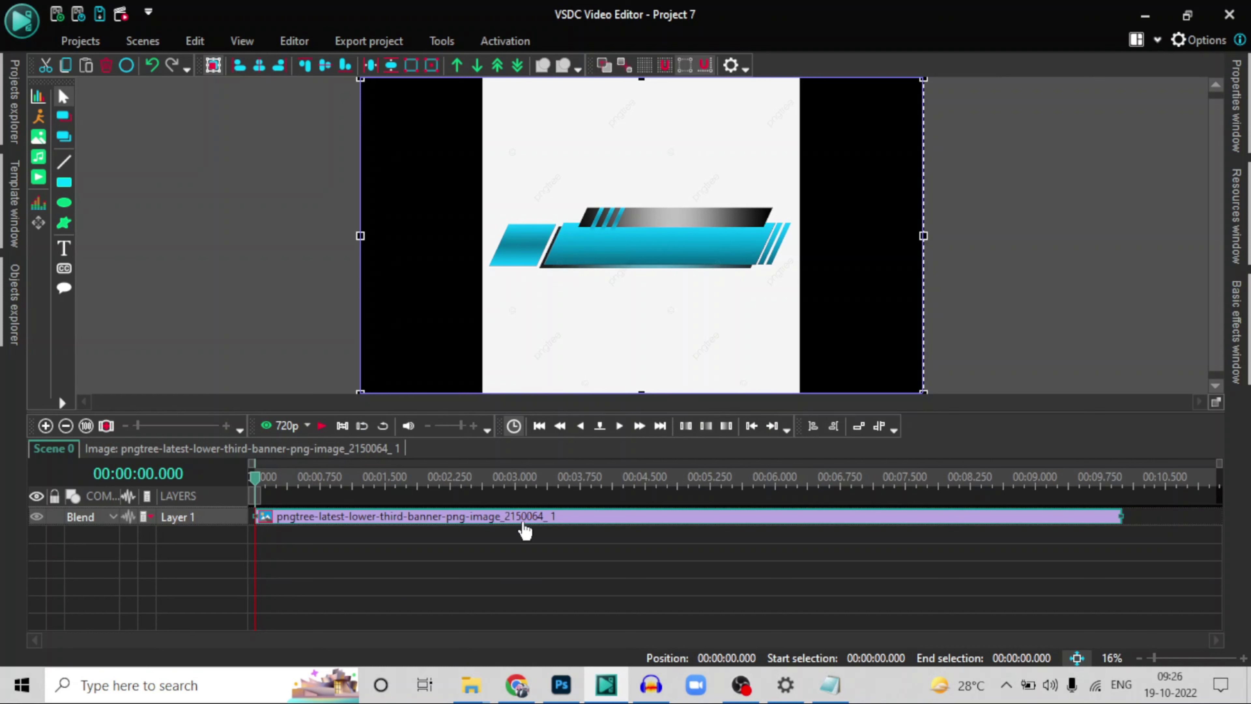
# Step: Apply the Background remover transparency effect to the banner image for its whole parent duration
pyautogui.moveTo(525, 526)
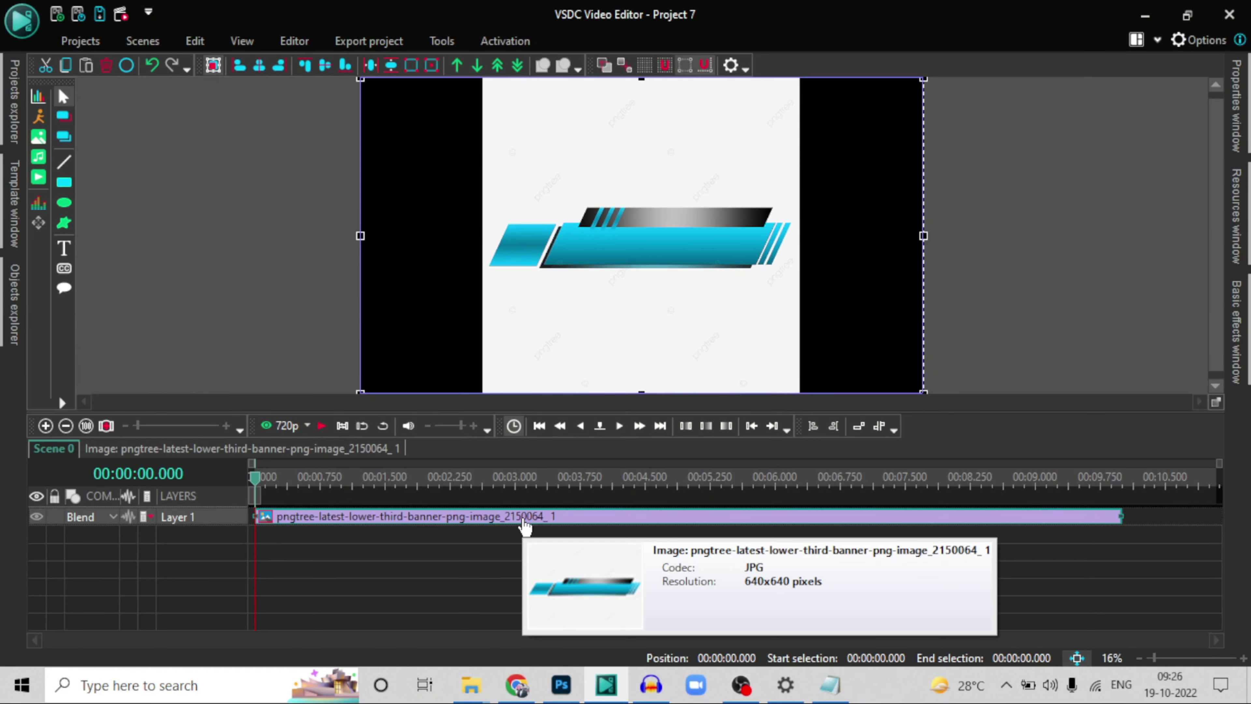
pyautogui.rightClick(524, 518)
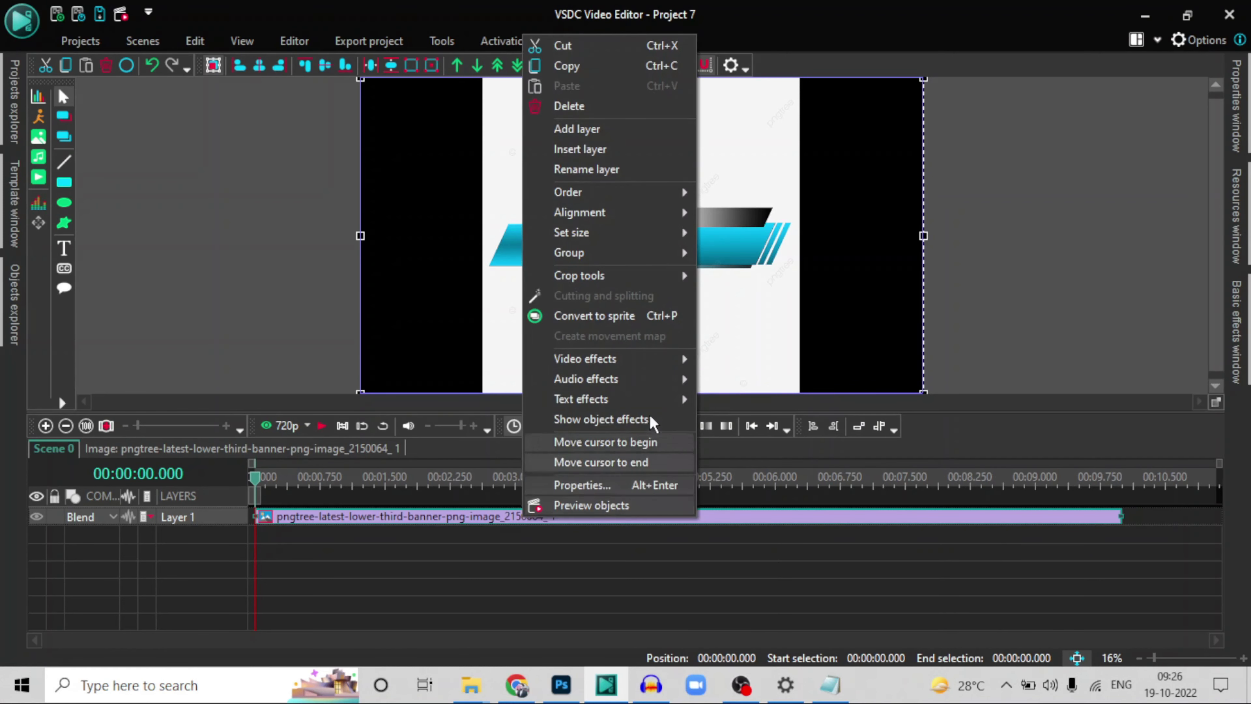
pyautogui.moveTo(677, 359)
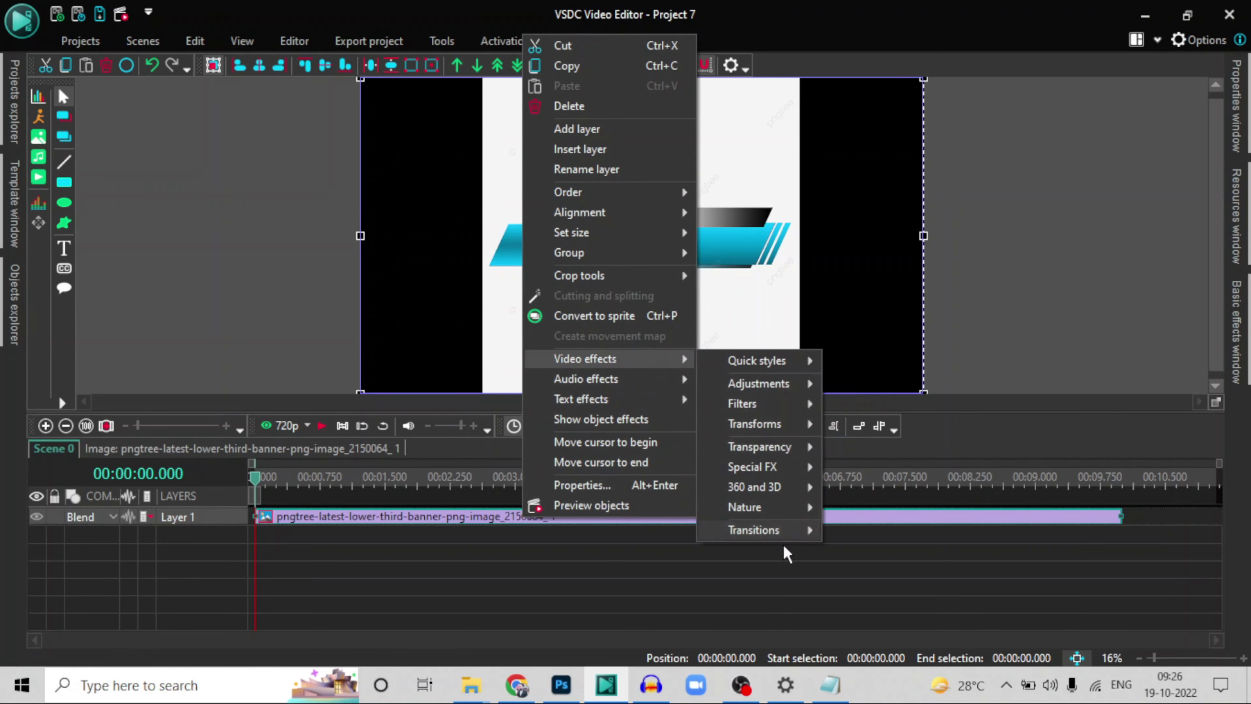
pyautogui.moveTo(788, 446)
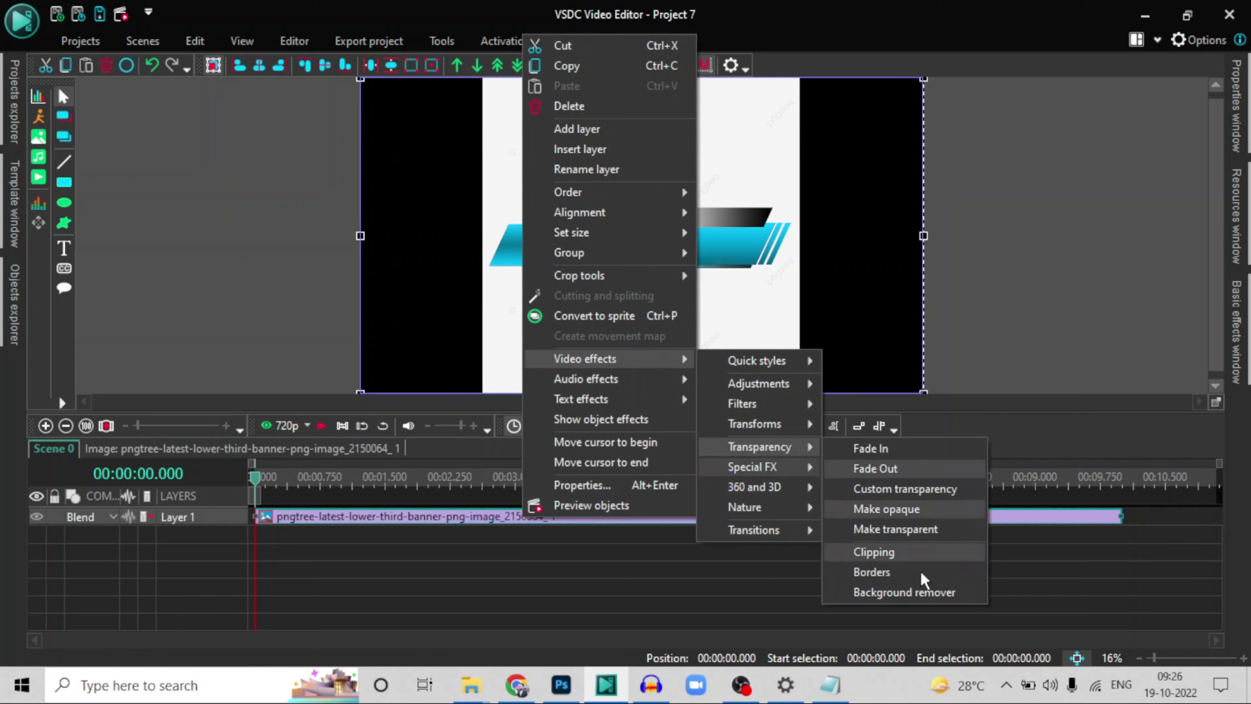
pyautogui.click(901, 594)
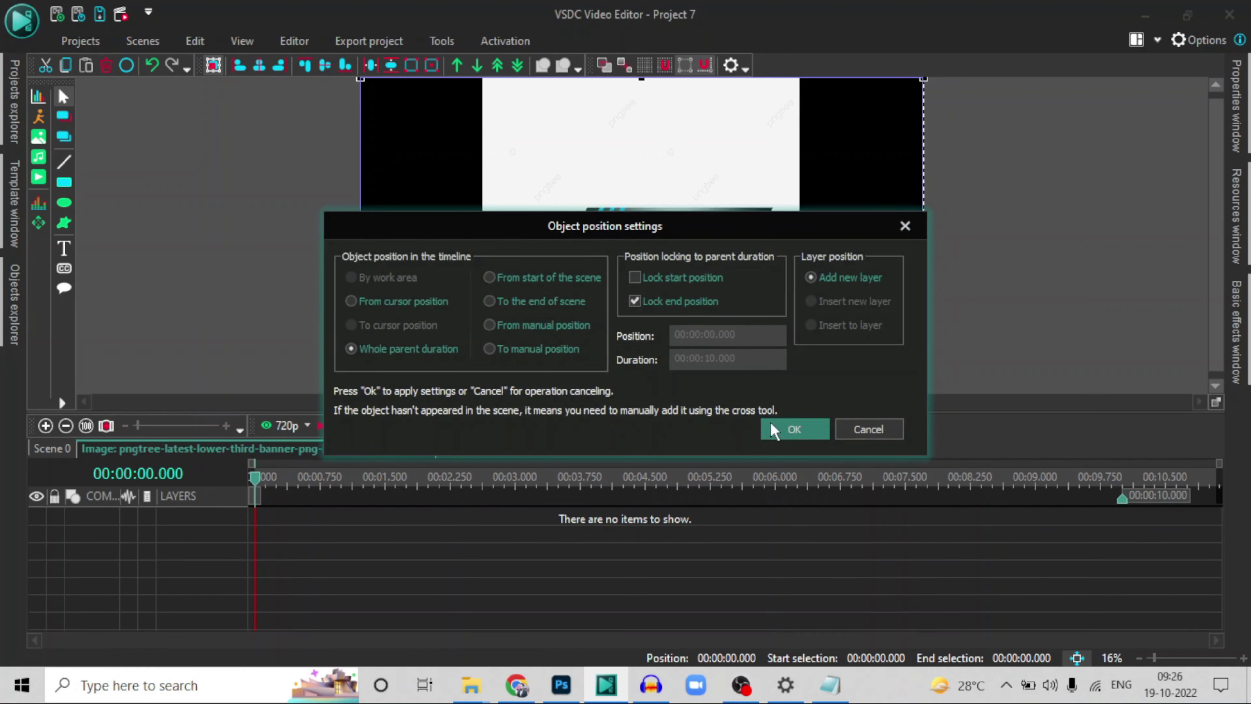
pyautogui.click(780, 429)
# Step: Sample the image's white background as the background remover's chromakey color and move the banner to the frame's lower-left area
pyautogui.rightClick(726, 520)
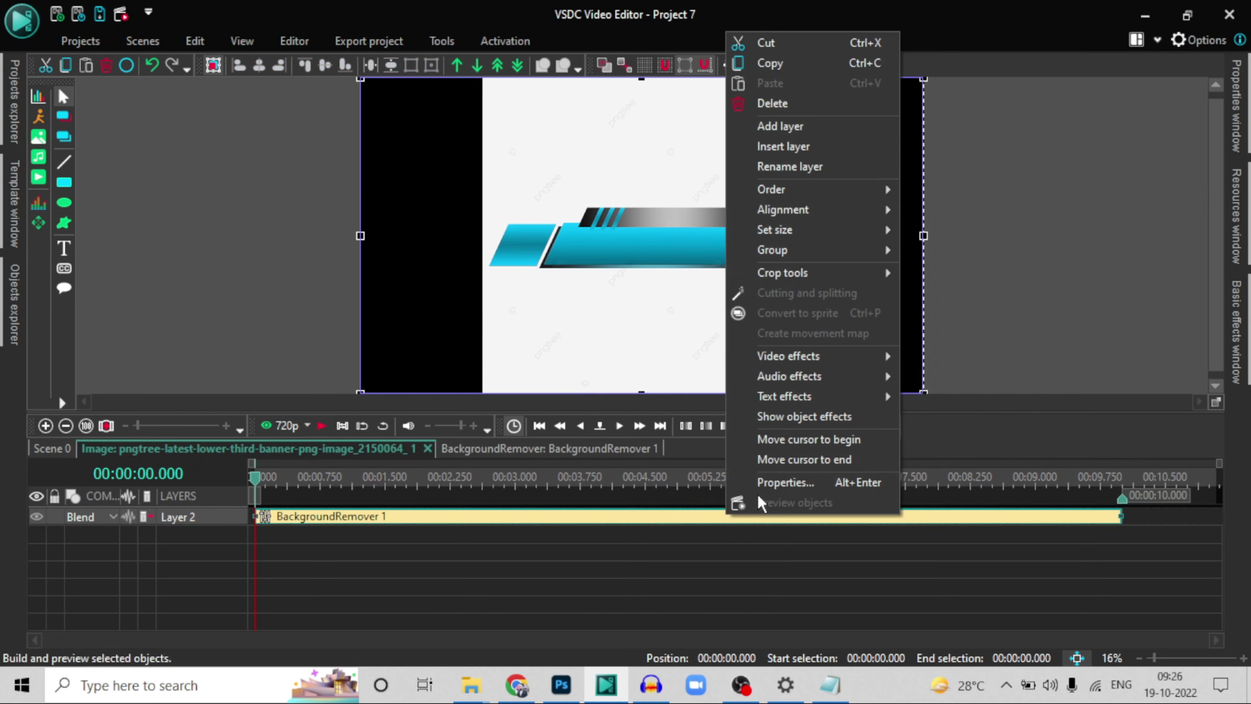
pyautogui.click(749, 481)
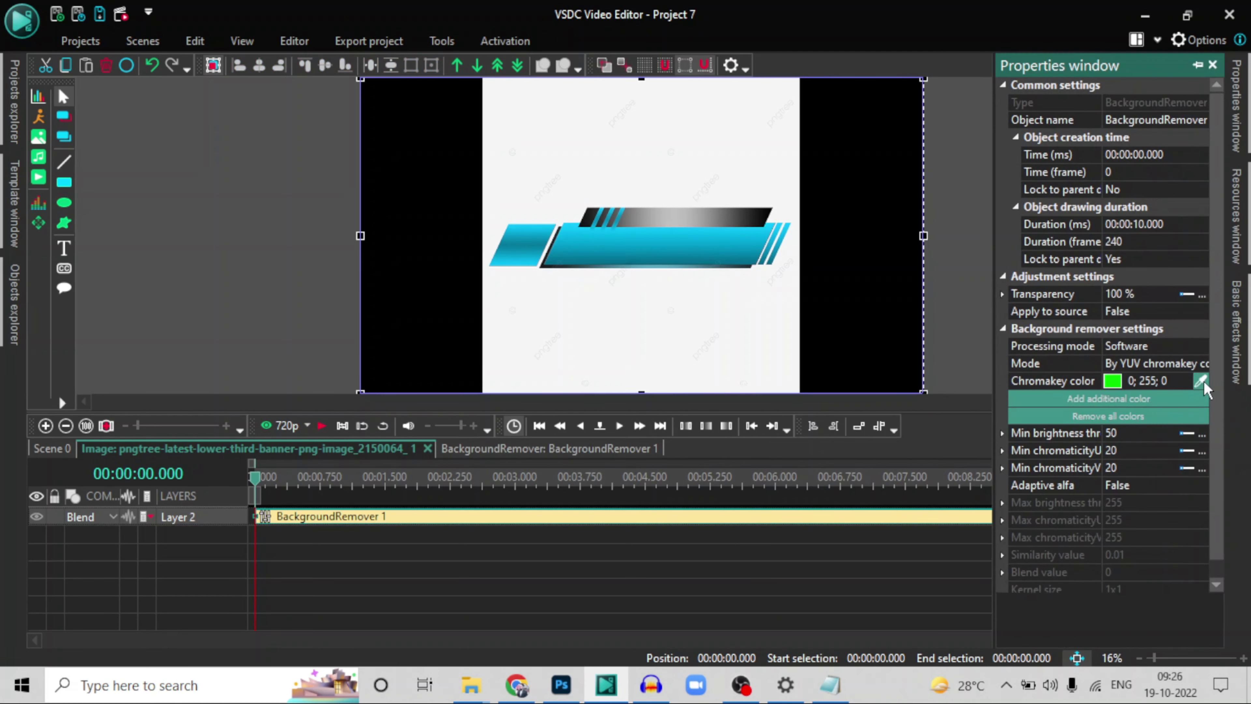
pyautogui.click(1201, 382)
pyautogui.click(785, 336)
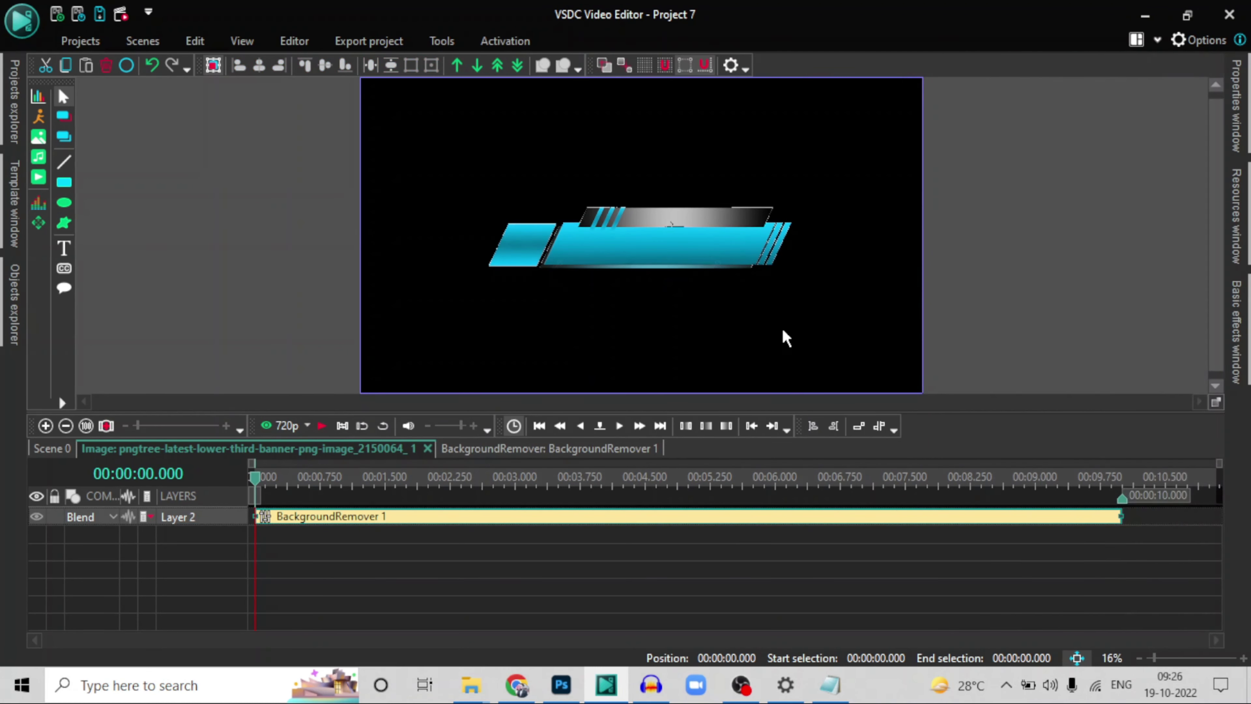
pyautogui.moveTo(709, 261); pyautogui.dragTo(603, 372)
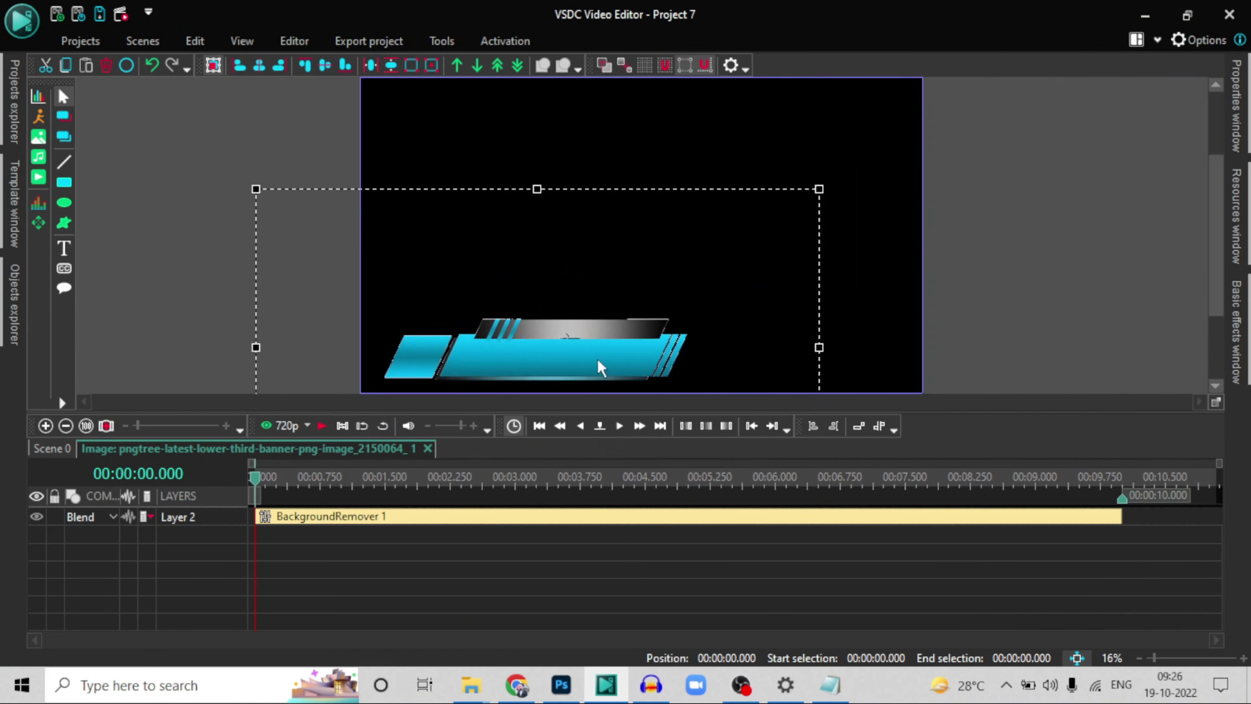
pyautogui.click(1066, 249)
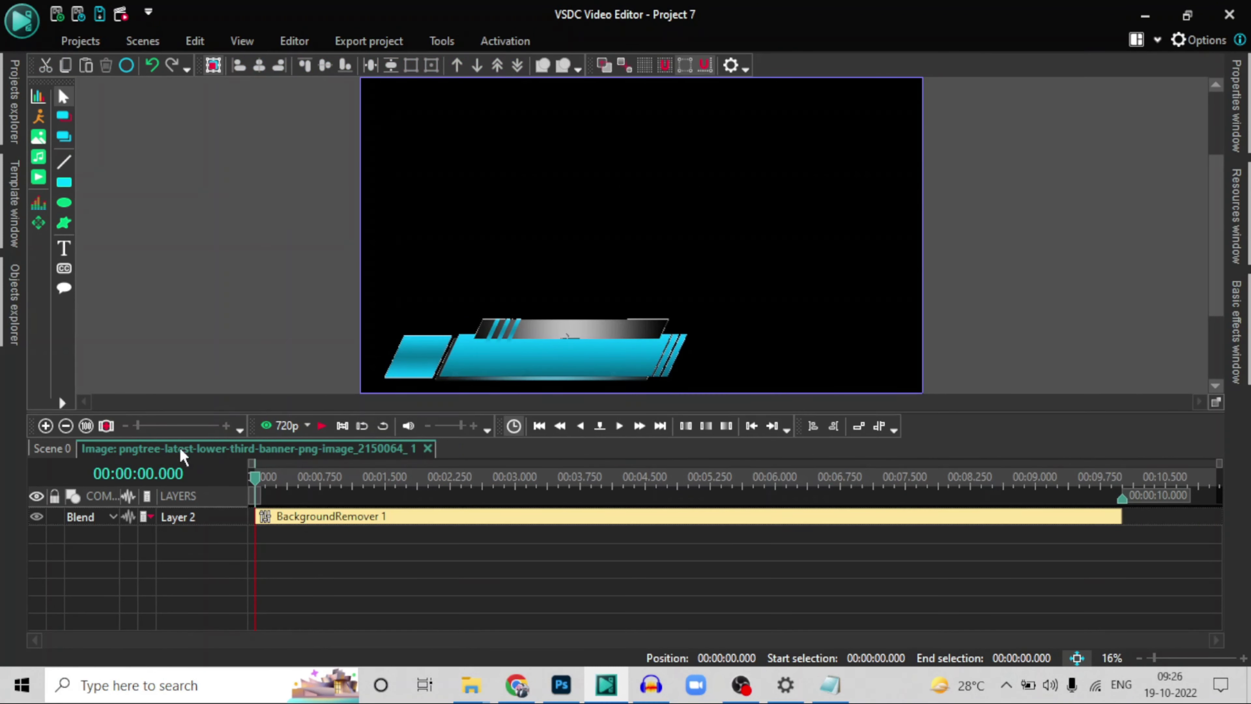
# Step: Return to Scene 0 and delete the banner image from it
pyautogui.click(49, 448)
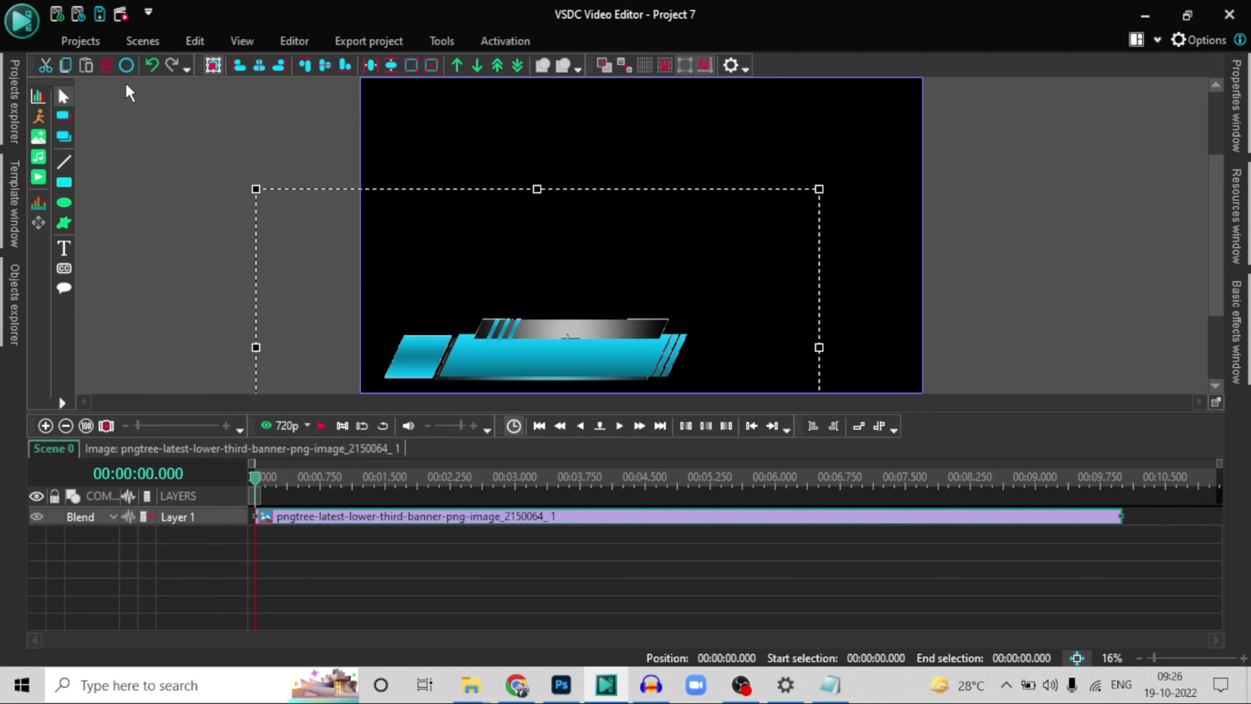
pyautogui.click(109, 70)
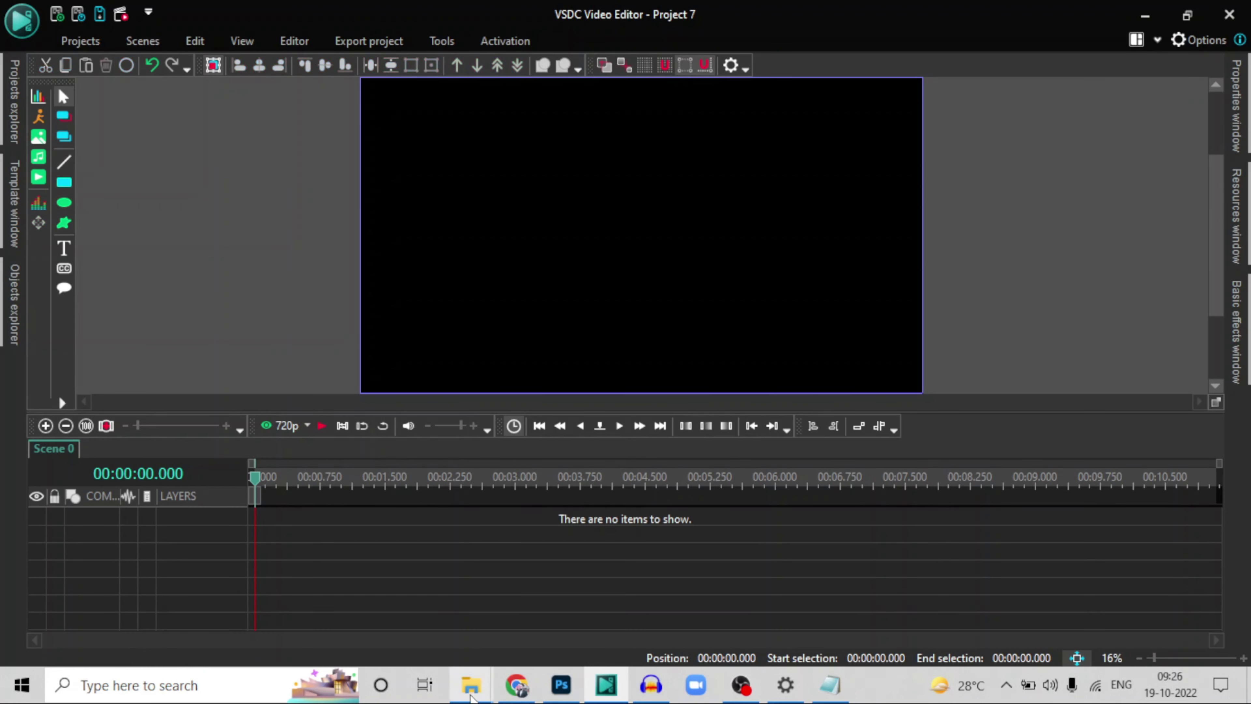
# Step: Add pngtree-modern-lower-third-news-banner-png-image_4389440.png from the Thumb folder to the start of the timeline and move the banner toward the frame's lower left
pyautogui.moveTo(471, 695)
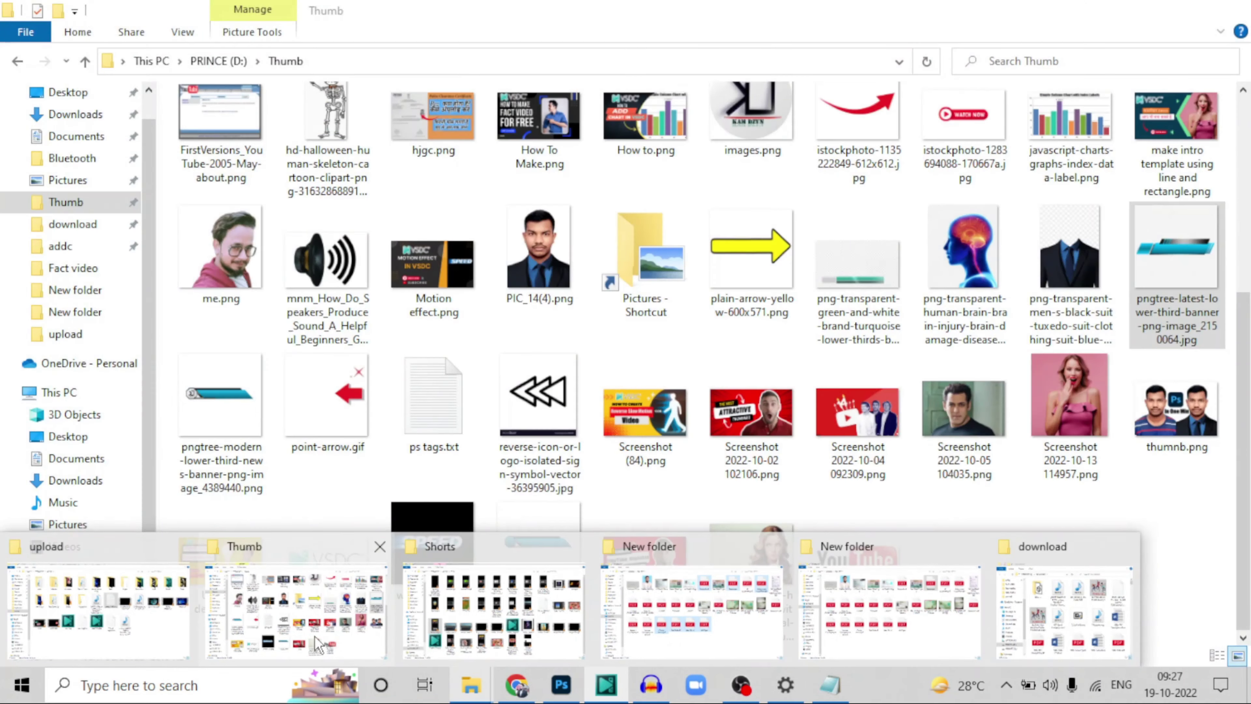
pyautogui.click(276, 608)
pyautogui.moveTo(248, 440); pyautogui.dragTo(502, 540)
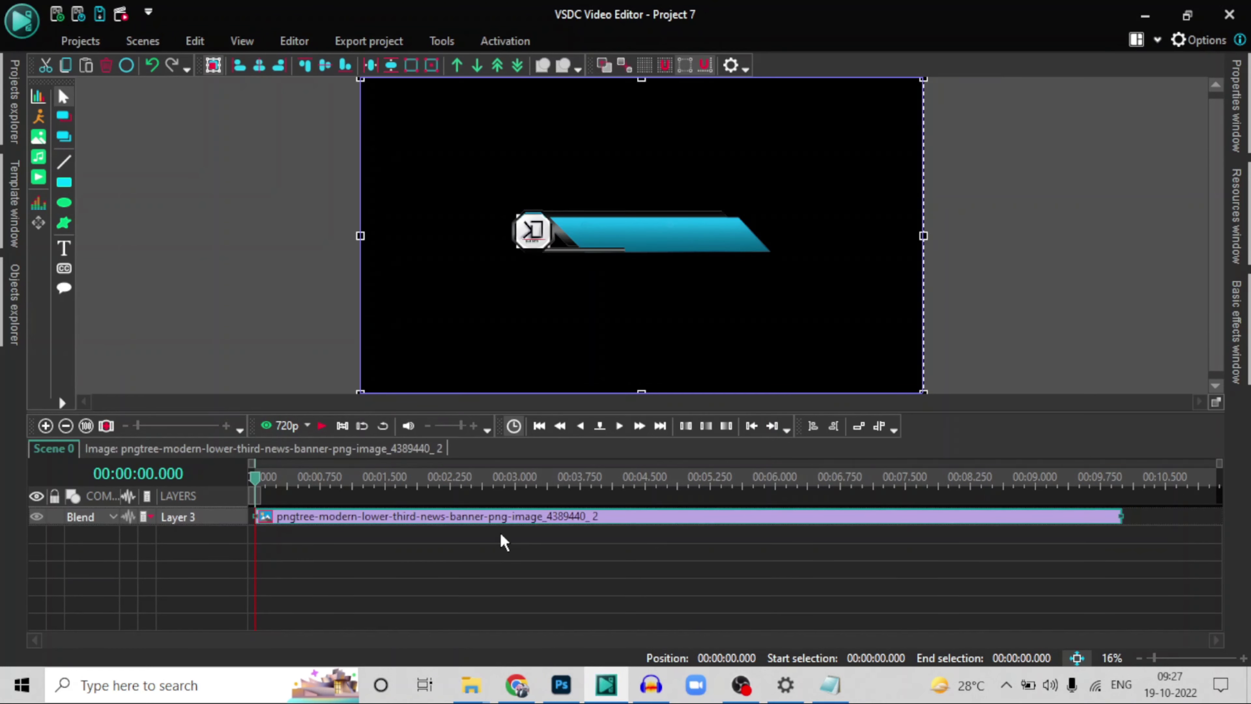
pyautogui.moveTo(613, 239); pyautogui.dragTo(529, 318)
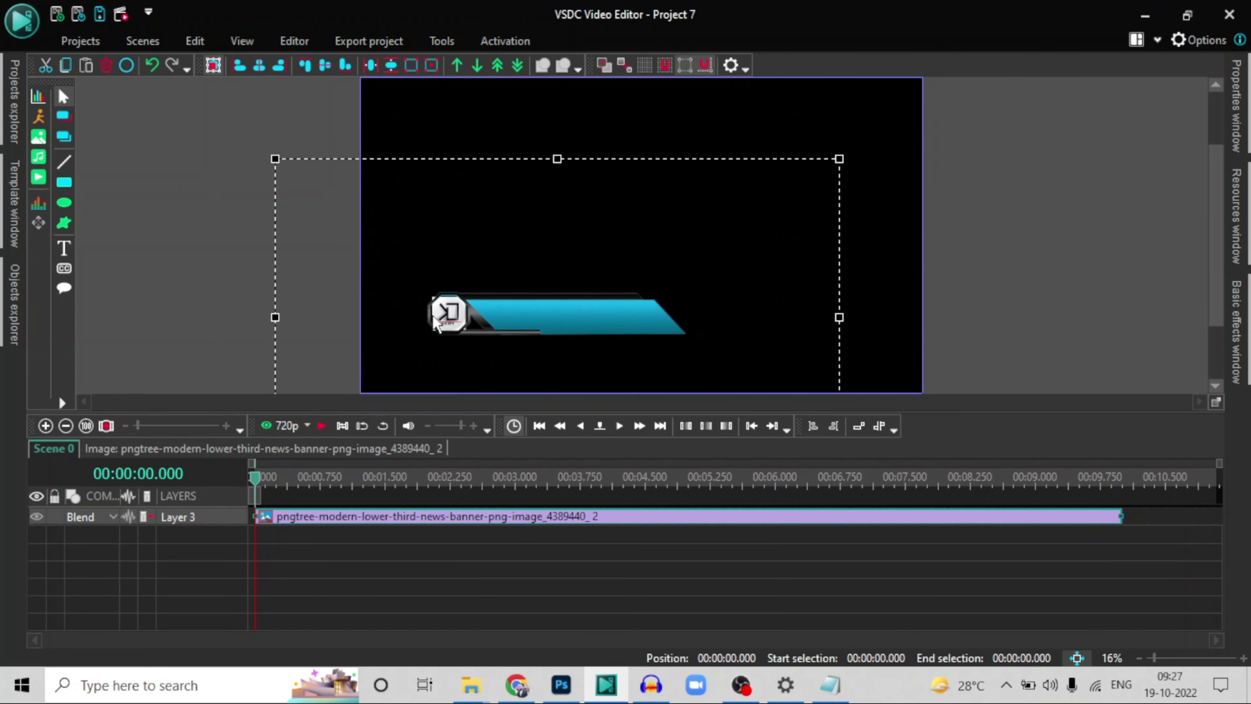
# Step: Switch to Photoshop, select the Magic Eraser tool and examine the banner's transparent areas around the octagonal logo frame up close
pyautogui.click(562, 685)
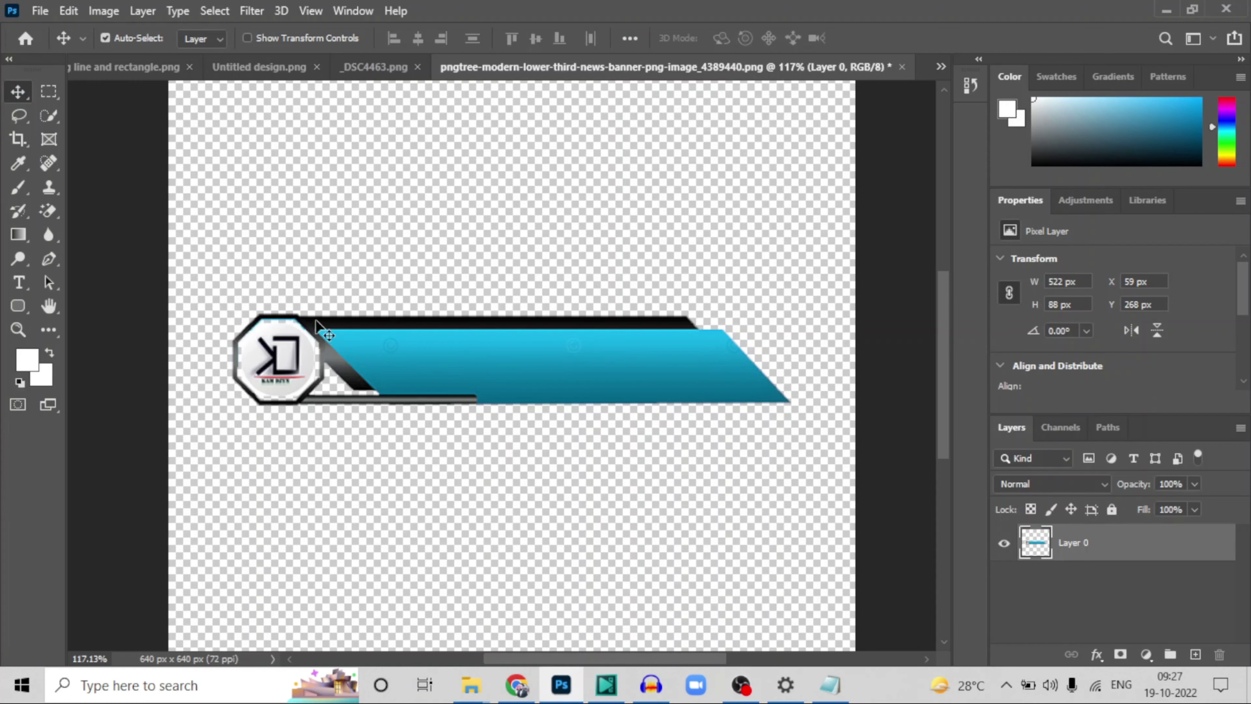
pyautogui.scroll(6, 208, 360)
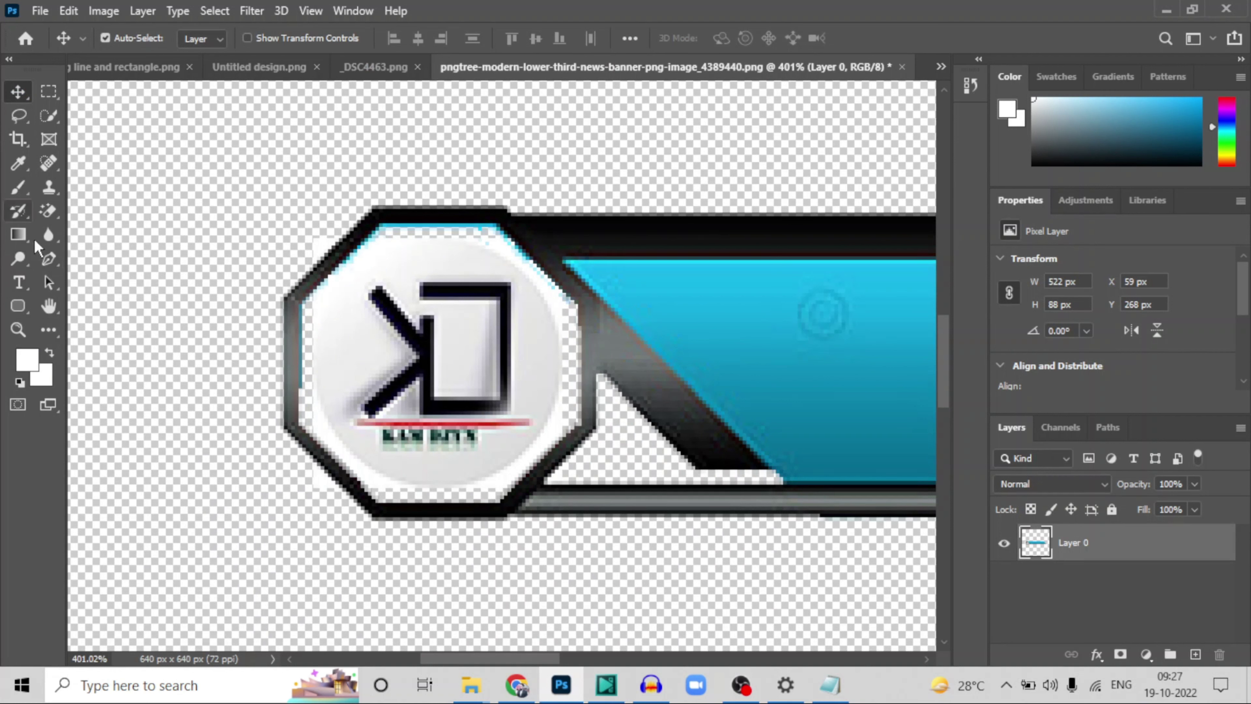
pyautogui.click(47, 212)
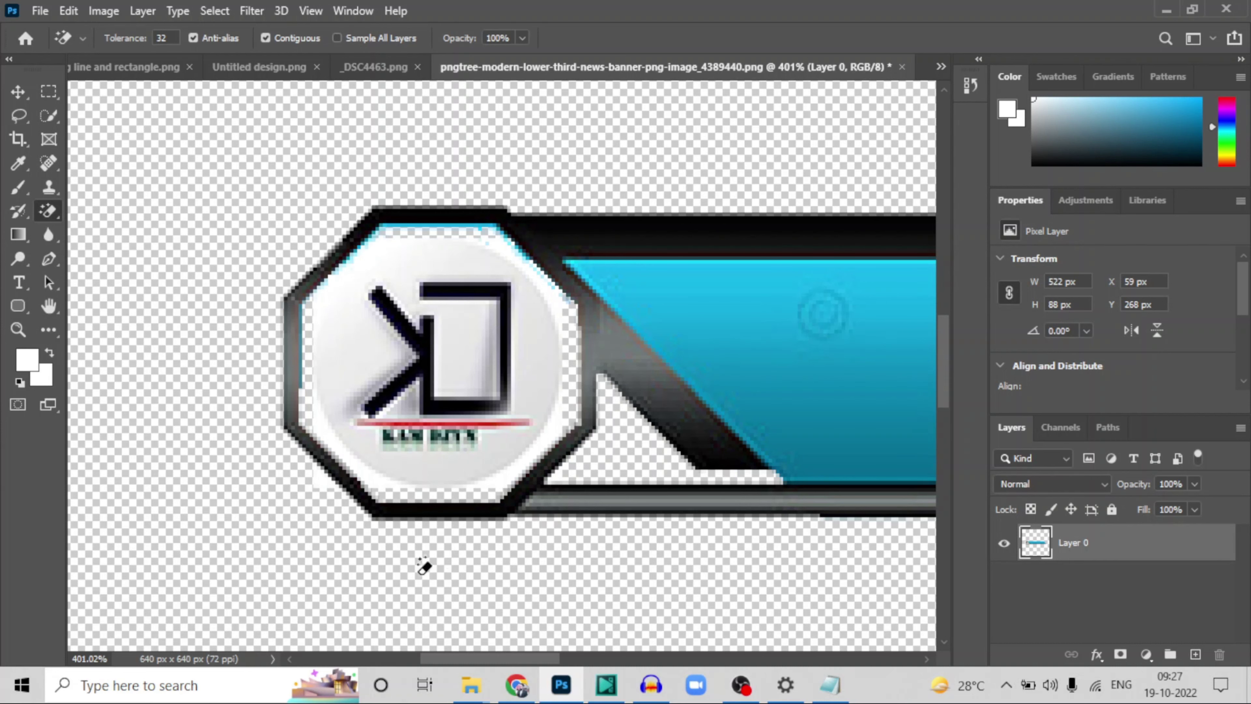
pyautogui.scroll(4, 345, 463)
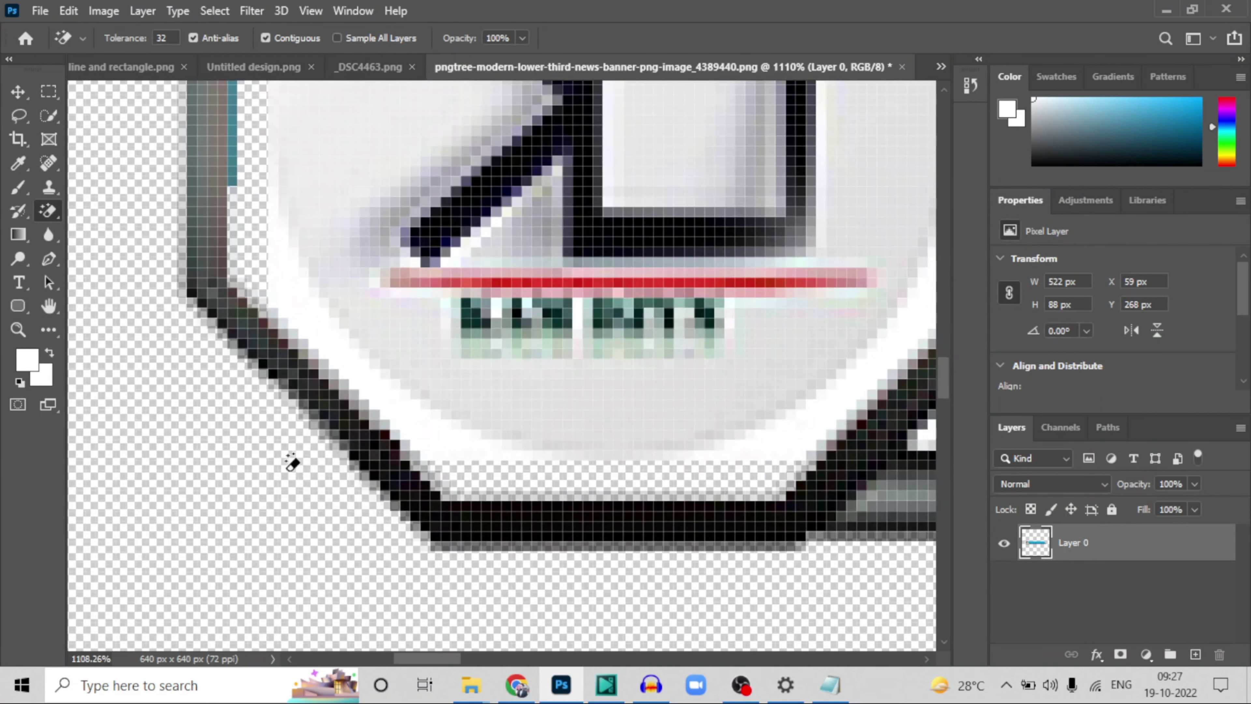
pyautogui.scroll(-2, 142, 466)
pyautogui.scroll(-2, 142, 466)
pyautogui.scroll(4, 581, 365)
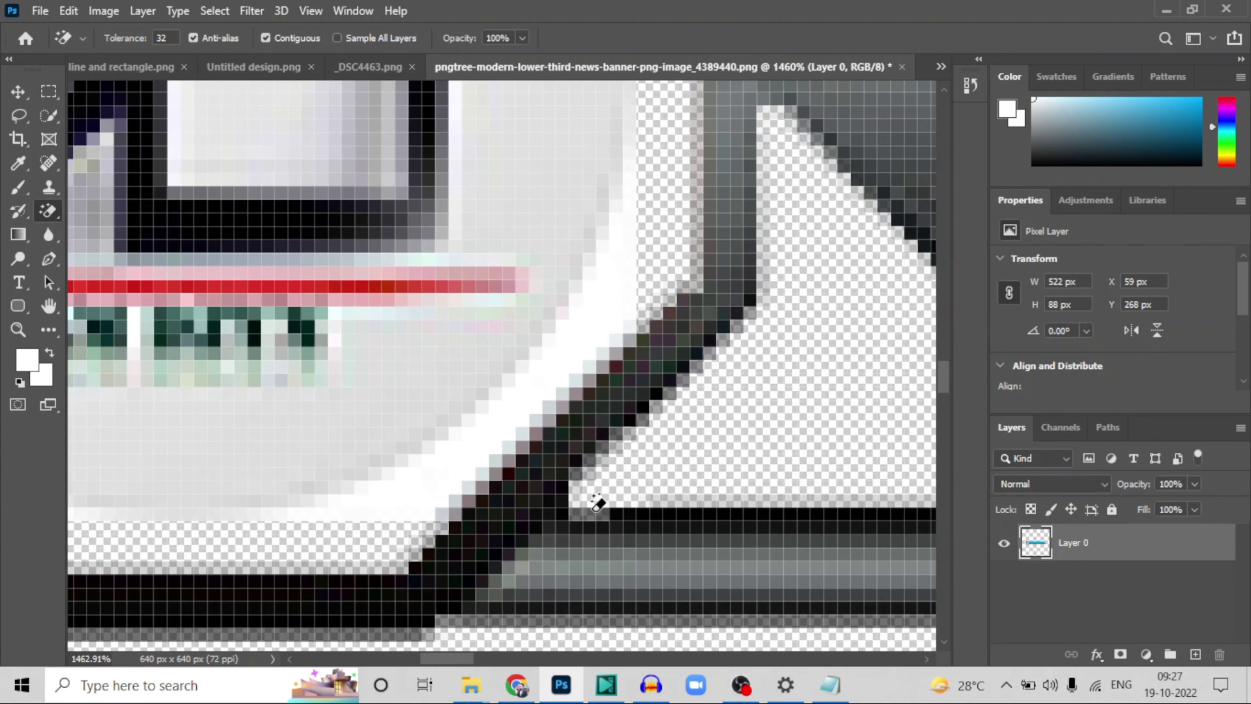
pyautogui.scroll(-2, 593, 499)
pyautogui.scroll(-2, 598, 503)
pyautogui.scroll(4, 620, 191)
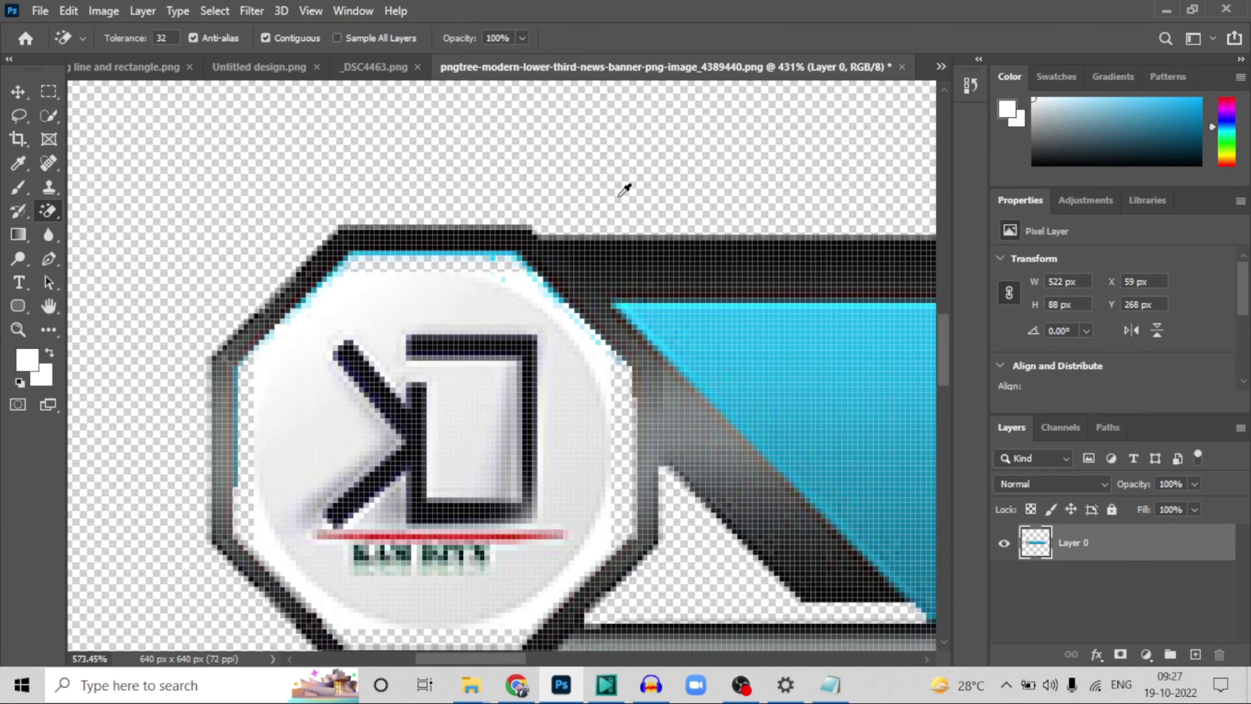
pyautogui.scroll(-3, 620, 191)
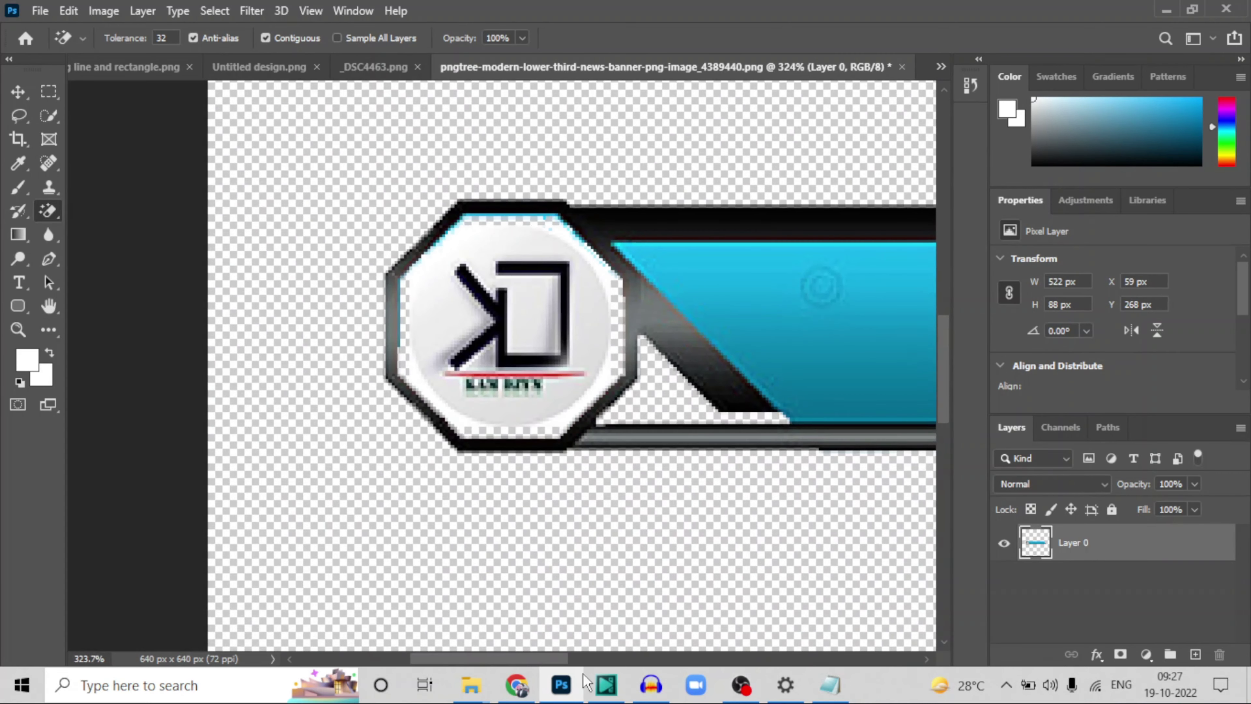
# Step: Switch back to VSDC Video Editor, enlarge the banner image and position it in the frame's lower-left corner
pyautogui.click(596, 686)
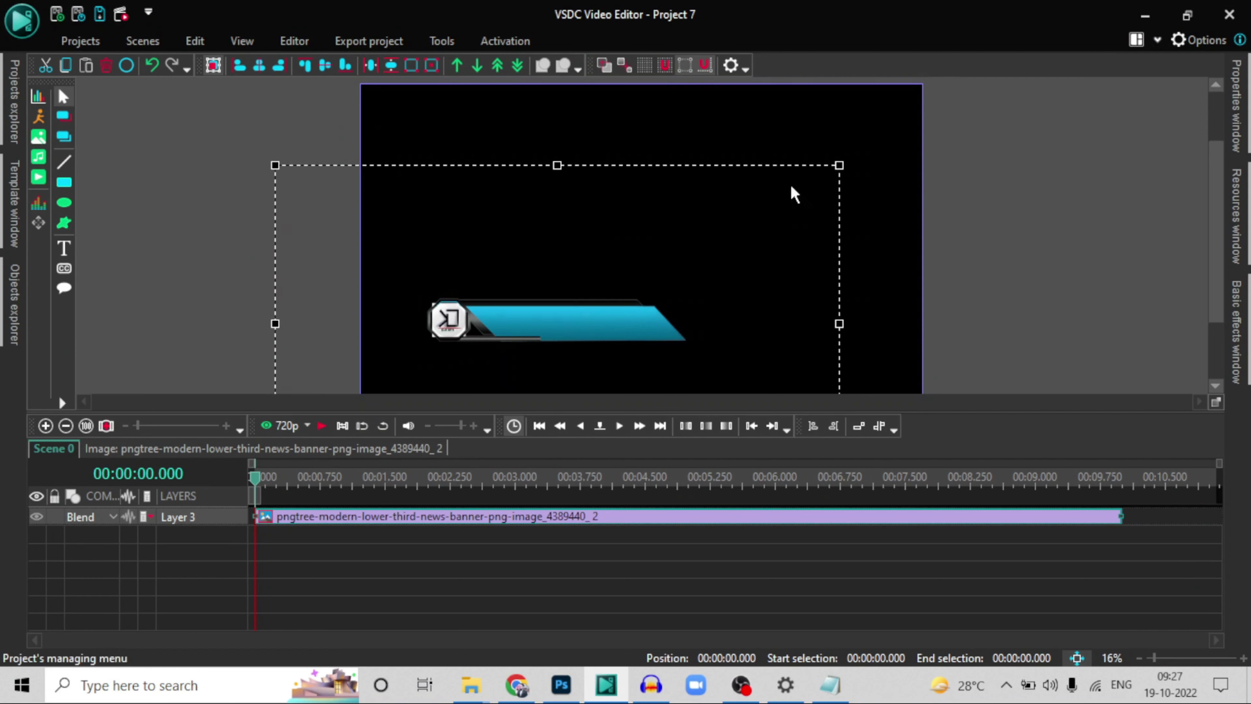
pyautogui.moveTo(841, 165); pyautogui.dragTo(944, 89)
pyautogui.moveTo(625, 307); pyautogui.dragTo(582, 359)
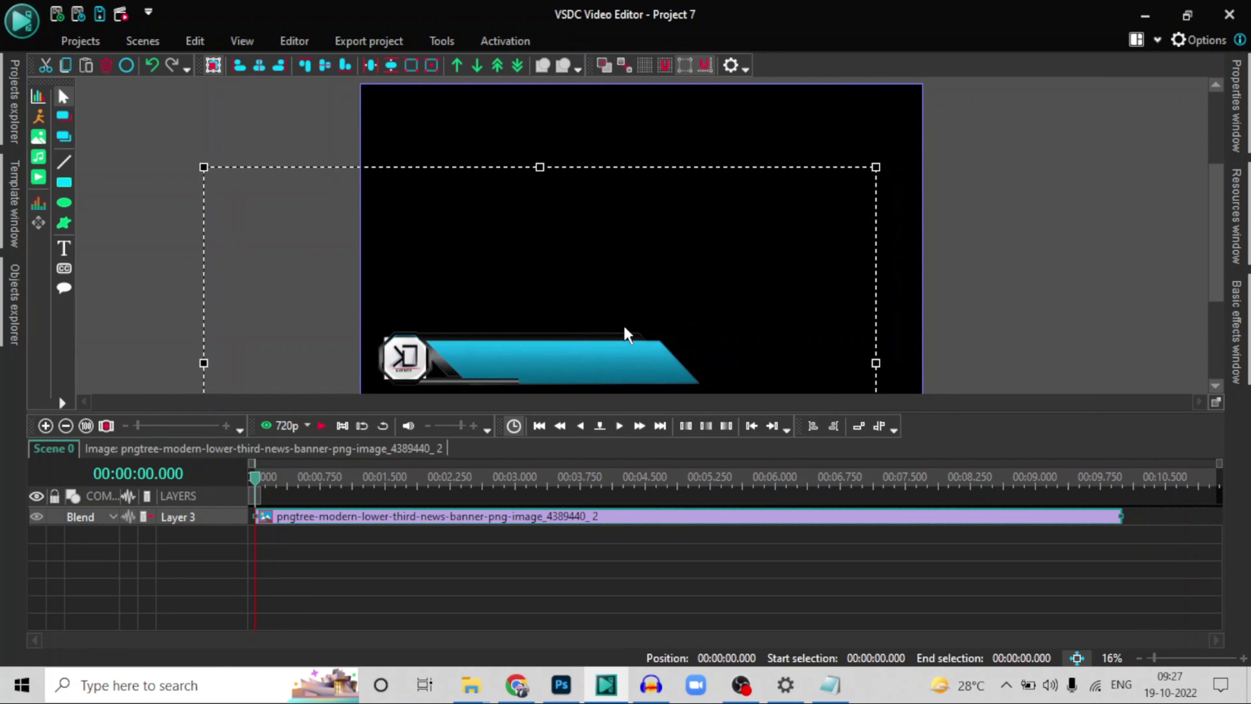
pyautogui.click(1118, 229)
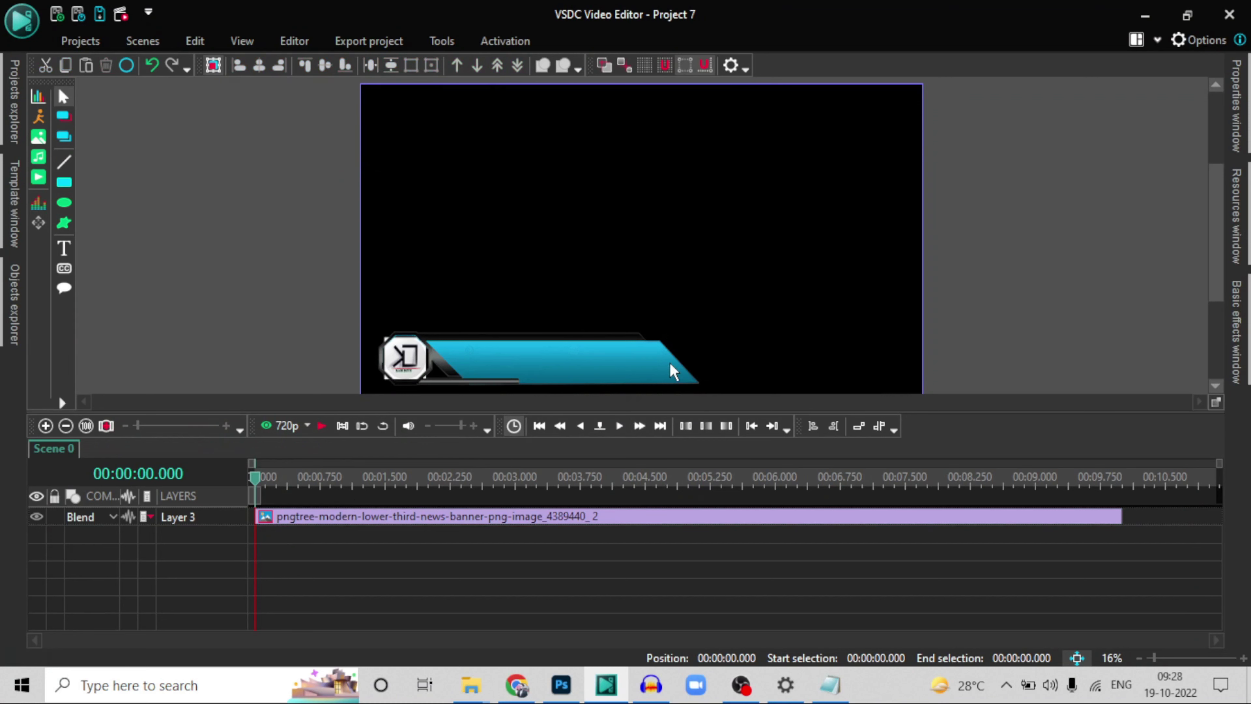
# Step: Apply a Wipe transition to the banner image for its whole parent duration, with the end position locked and on an added layer
pyautogui.click(290, 42)
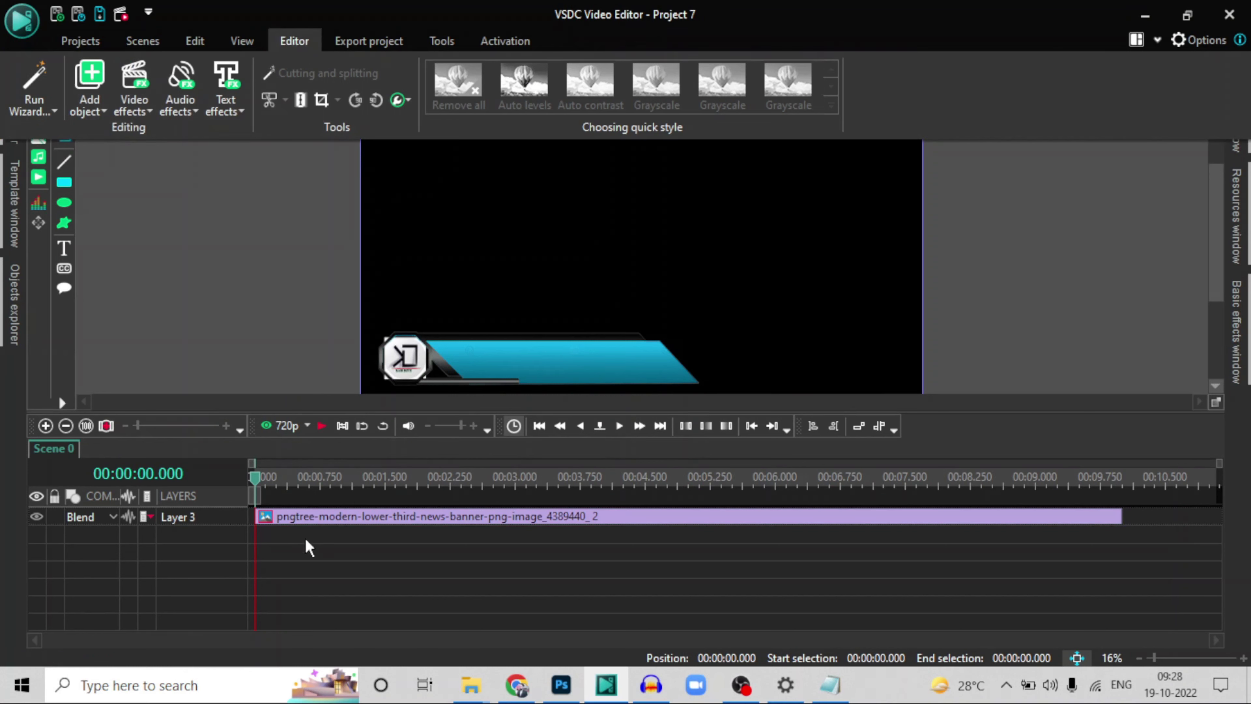
pyautogui.click(291, 523)
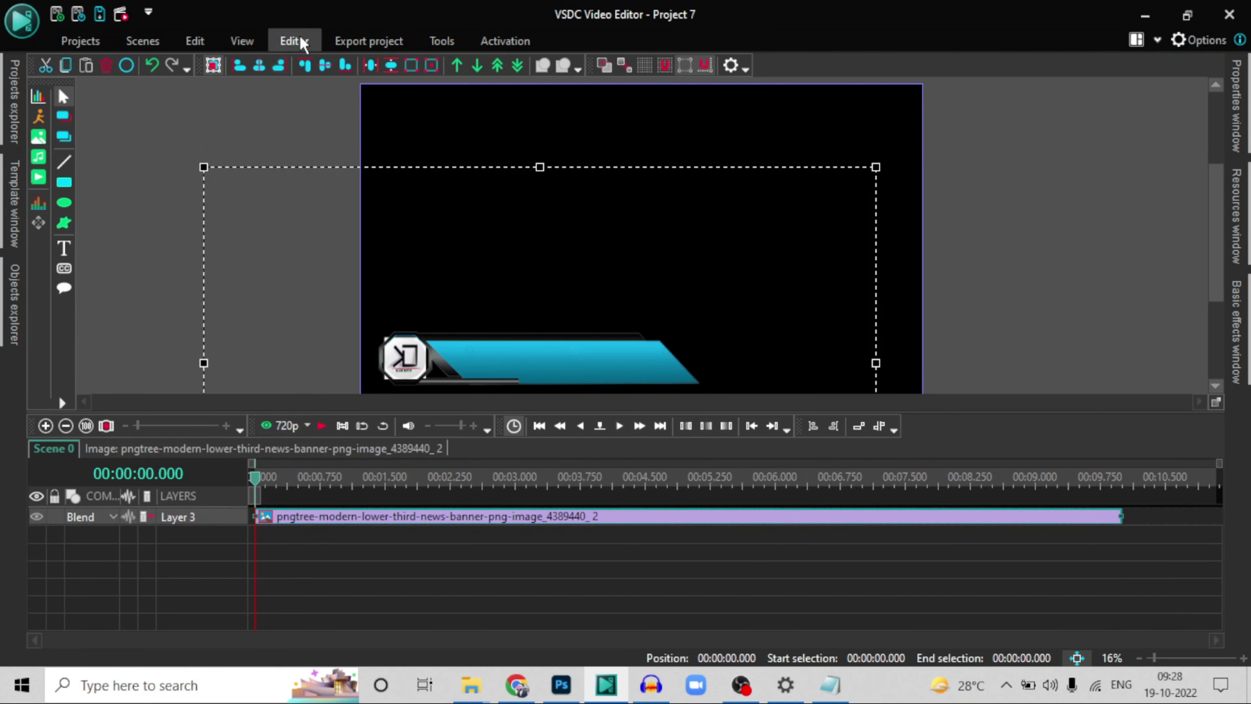
pyautogui.click(134, 101)
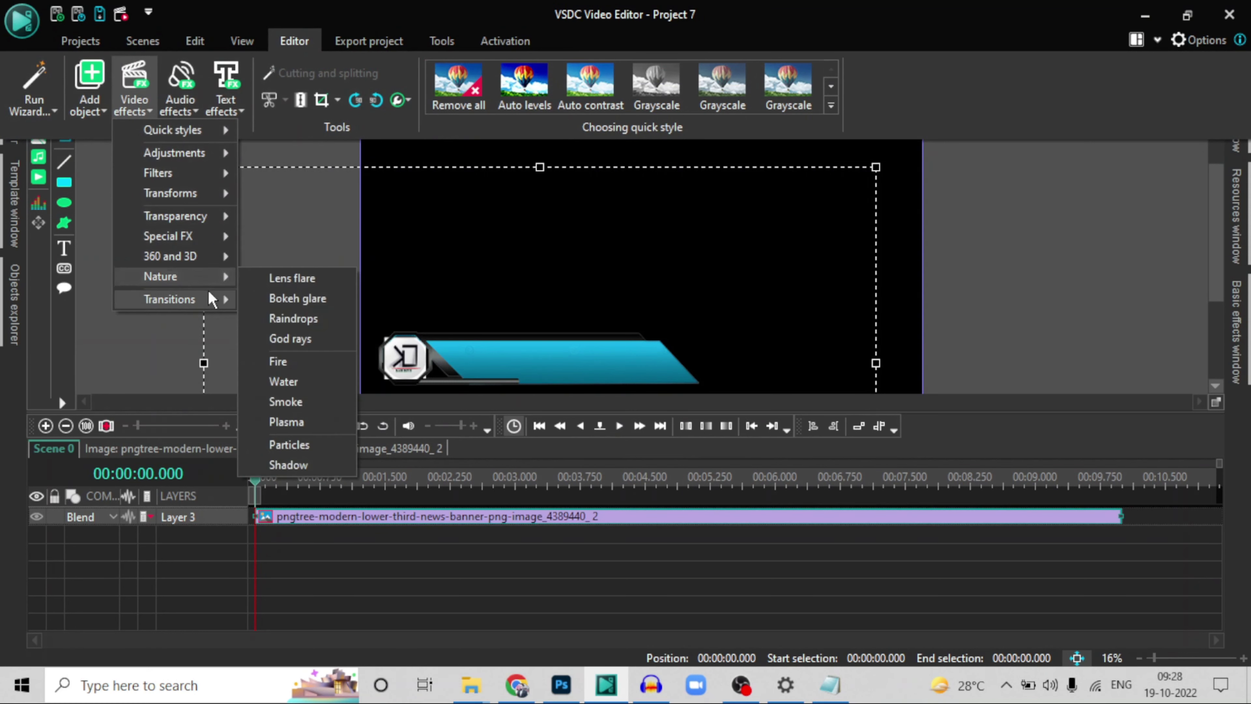
pyautogui.moveTo(213, 305)
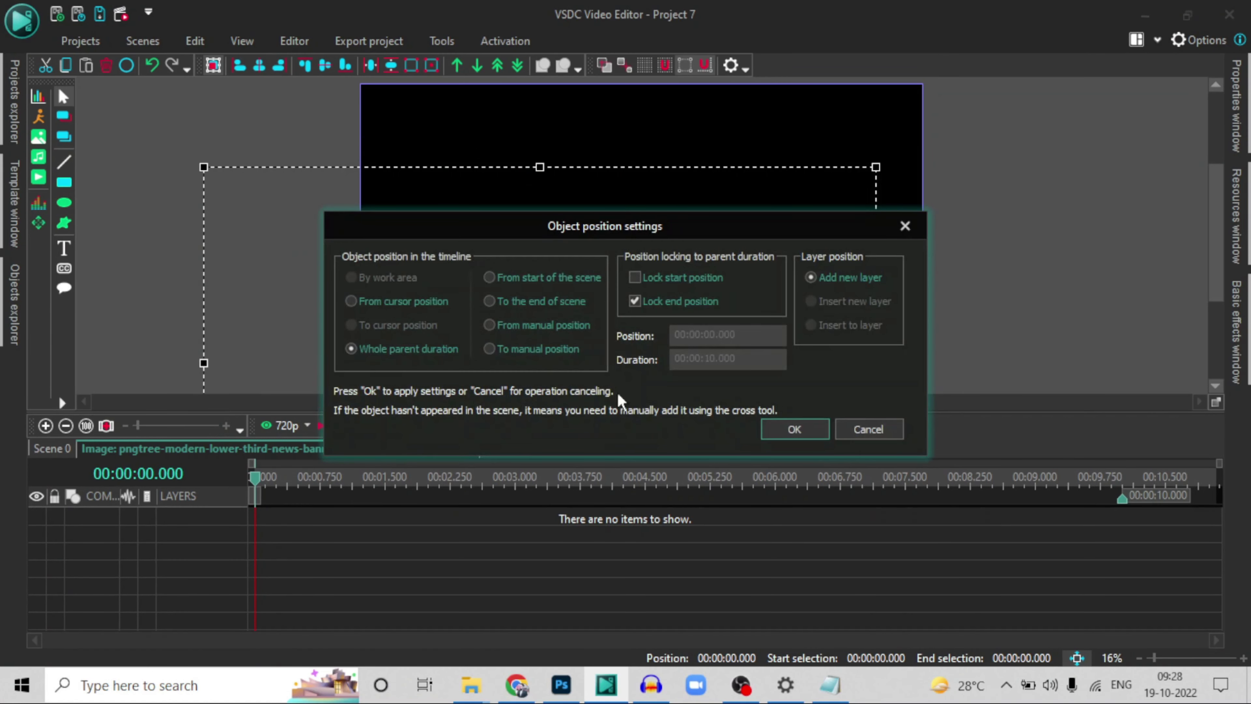
pyautogui.click(794, 429)
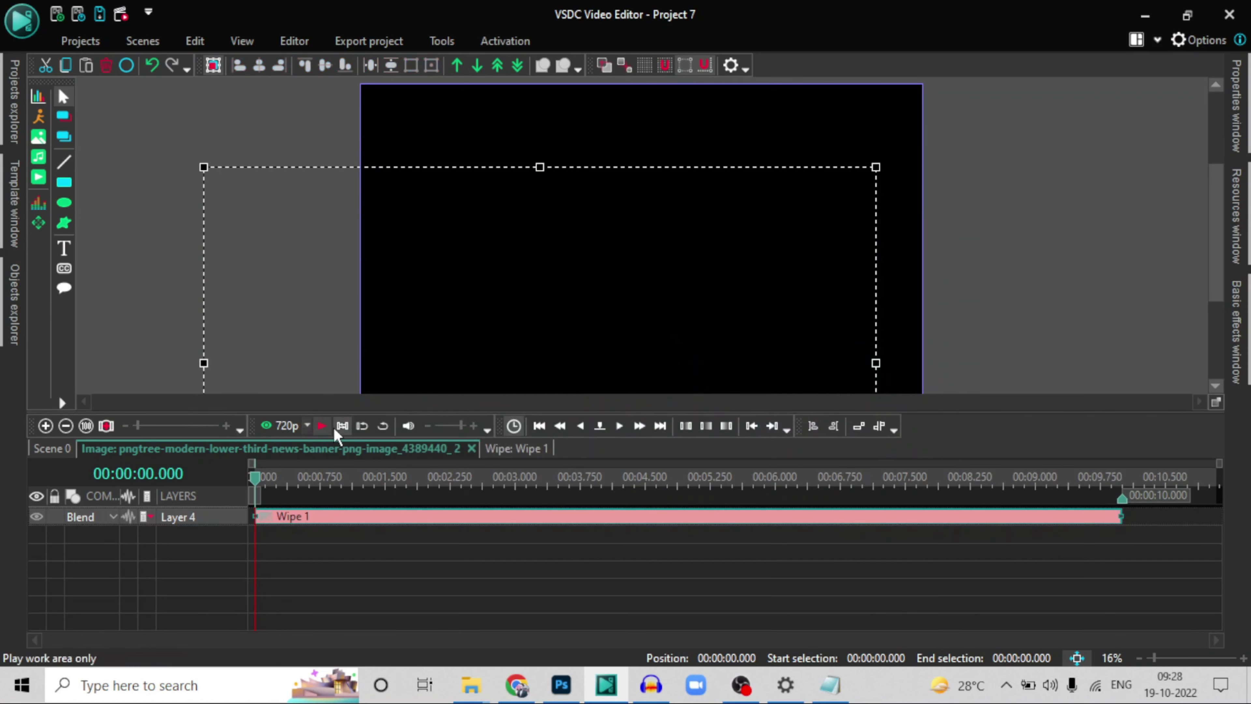
# Step: Preview the banner's wipe transition and return the playhead to 00:00:00.000
pyautogui.click(323, 425)
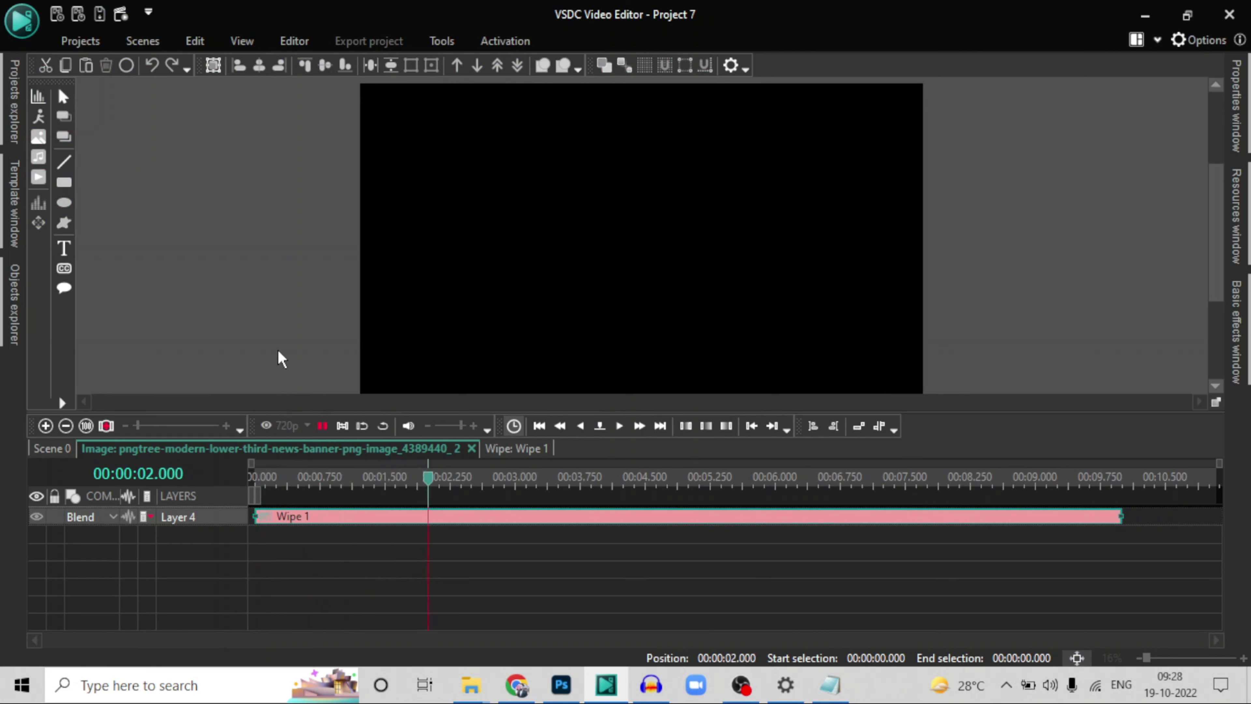
pyautogui.click(322, 427)
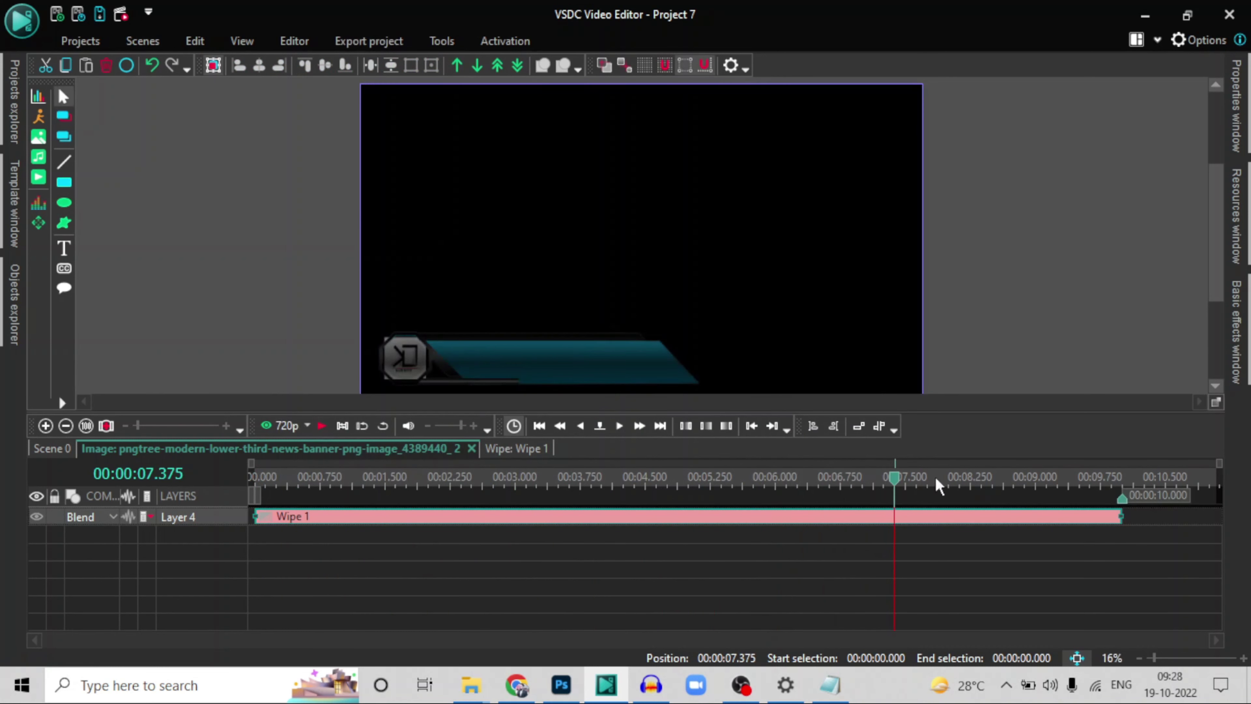
pyautogui.moveTo(896, 485); pyautogui.dragTo(255, 477)
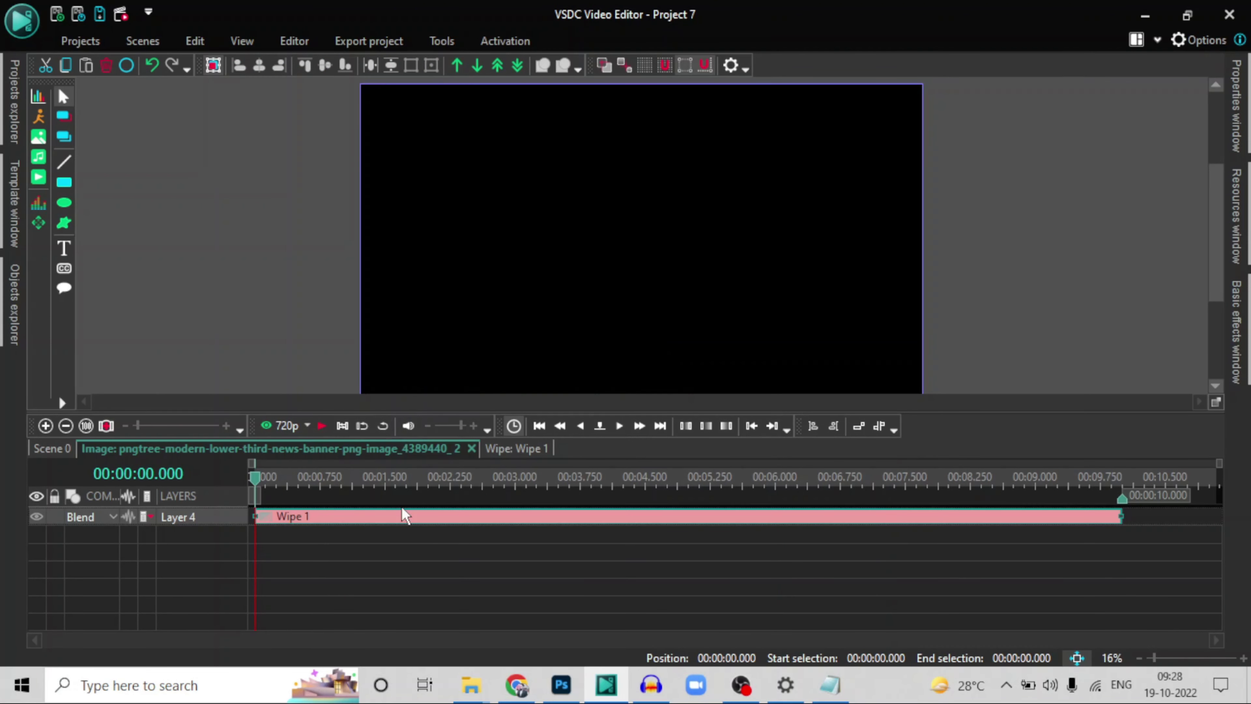
# Step: Open the properties of the Wipe 1 effect and set its wipe type to Side
pyautogui.rightClick(395, 516)
pyautogui.click(432, 479)
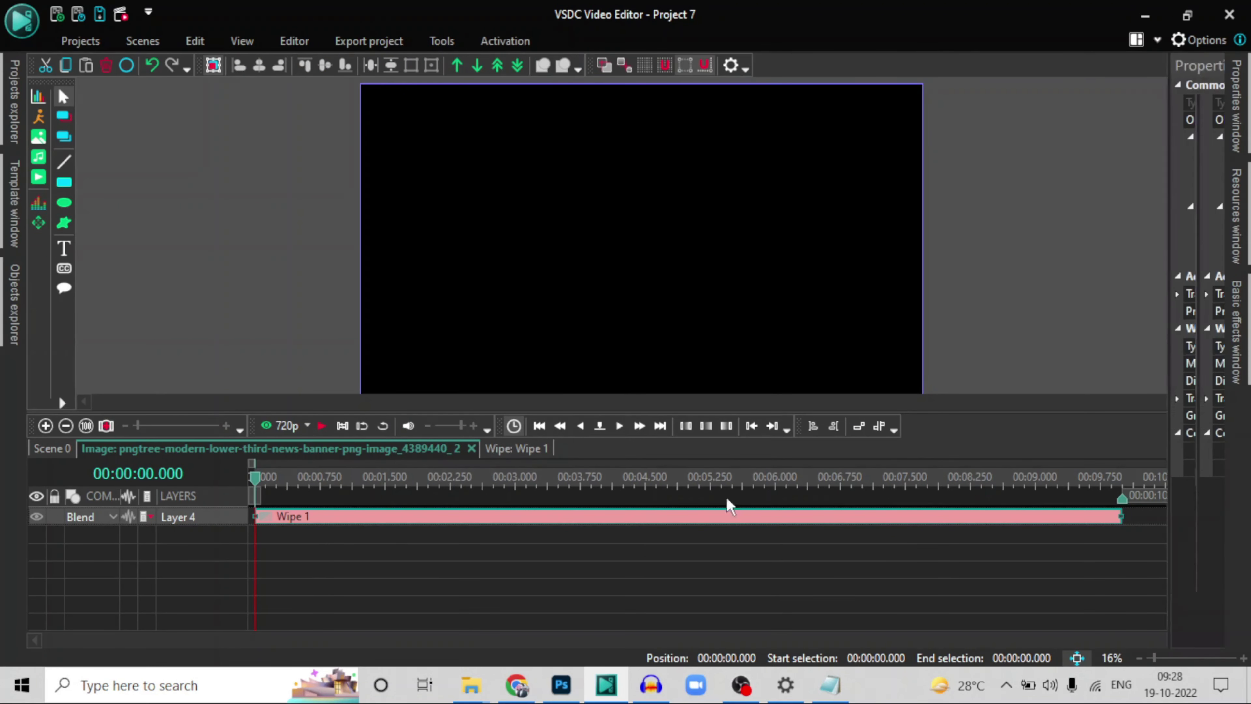
pyautogui.click(1211, 346)
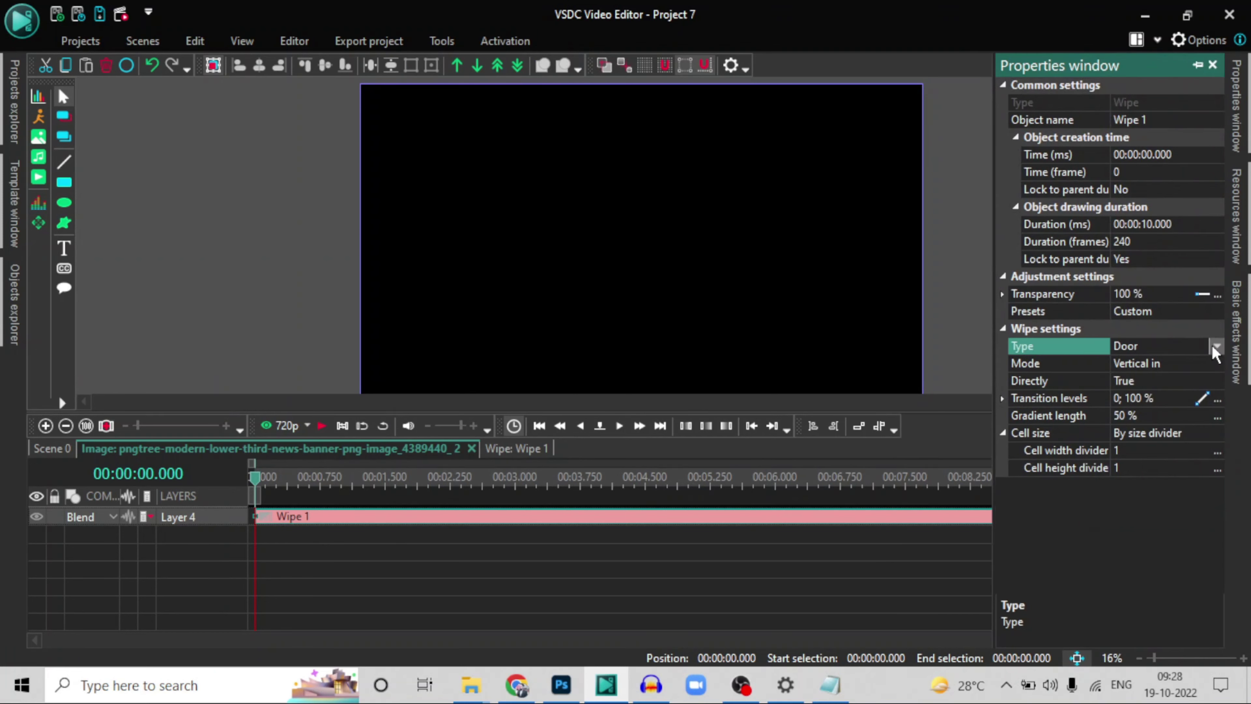
pyautogui.click(1215, 346)
pyautogui.click(1150, 383)
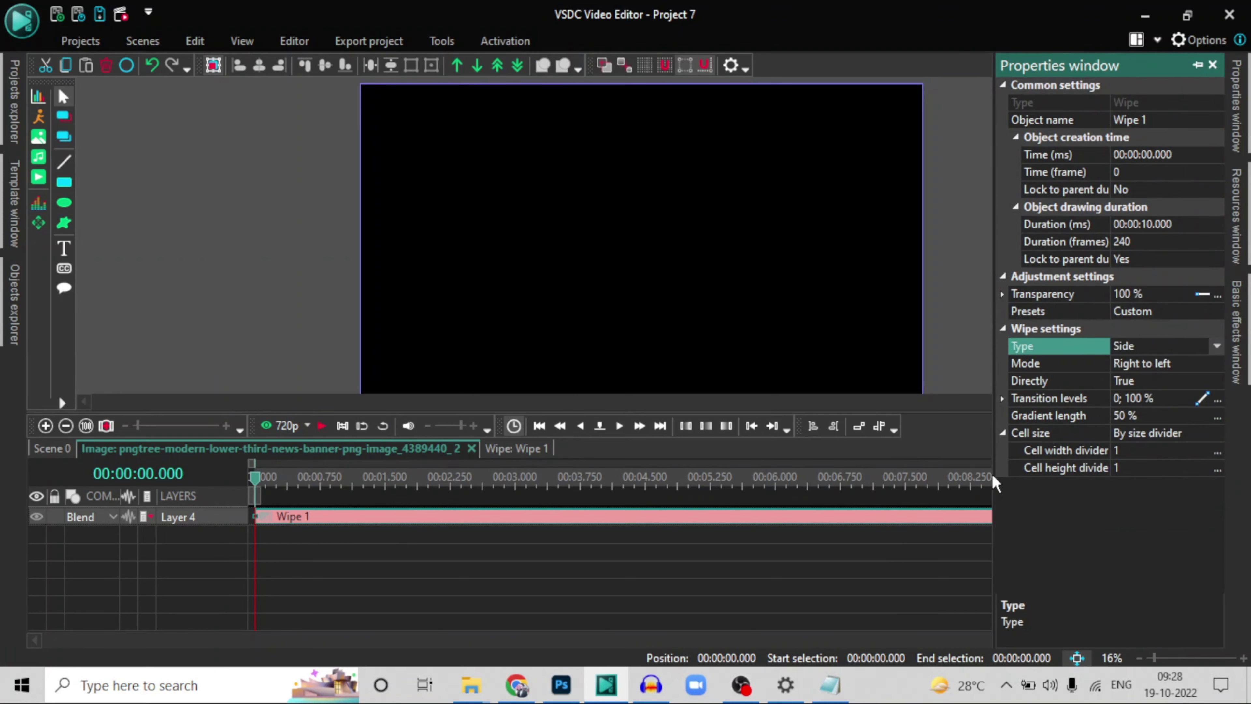
pyautogui.click(734, 520)
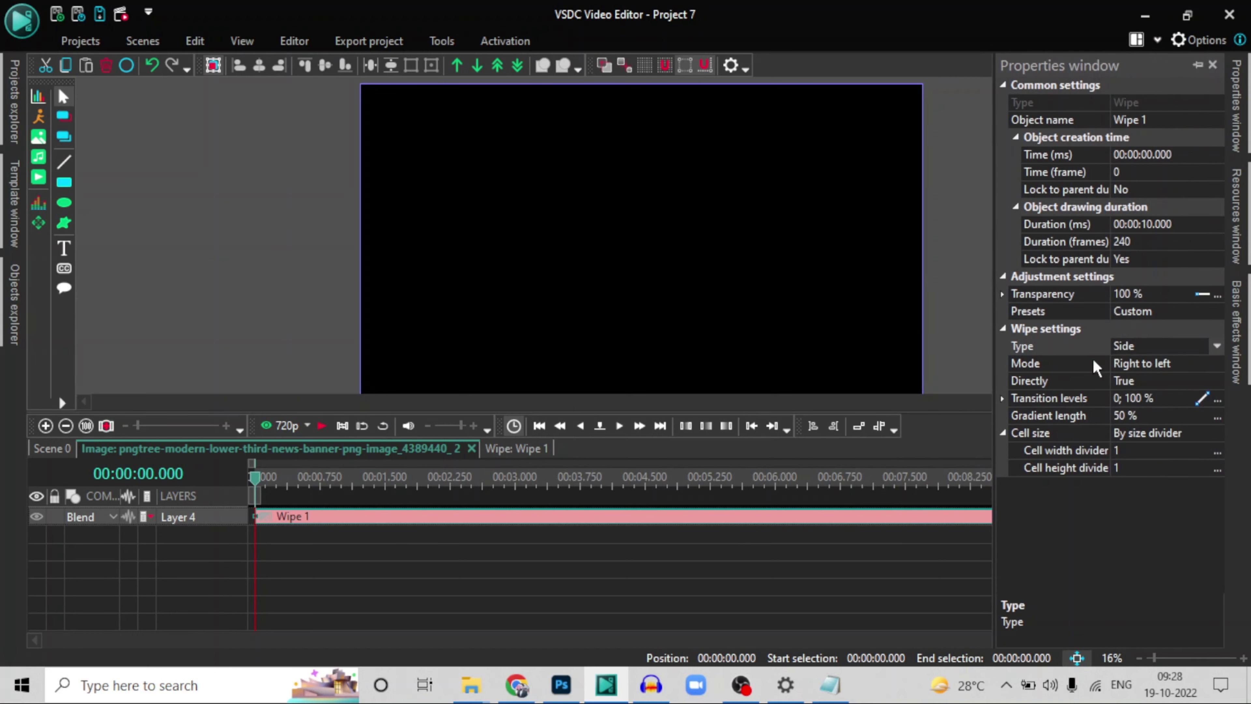
# Step: Set the Wipe 1 effect's drawing duration to 00:00:03.000
pyautogui.click(1150, 224)
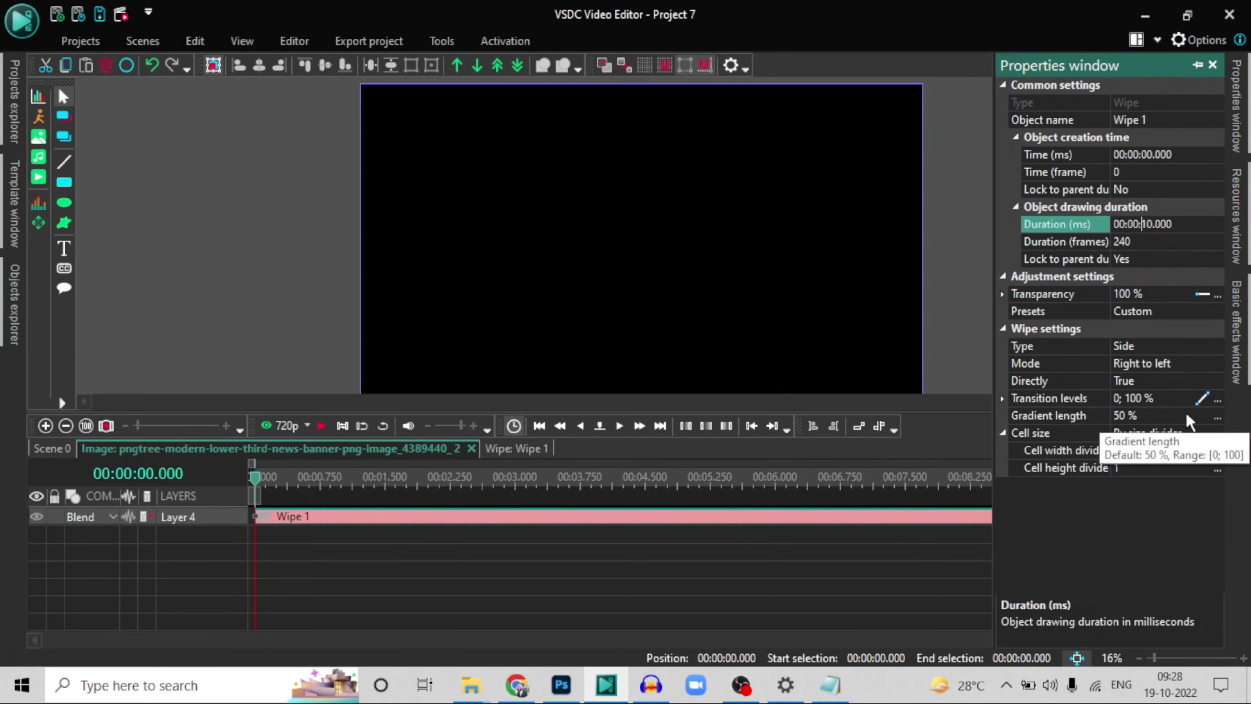
pyautogui.write('031')
pyautogui.write('0')
pyautogui.press('Return')
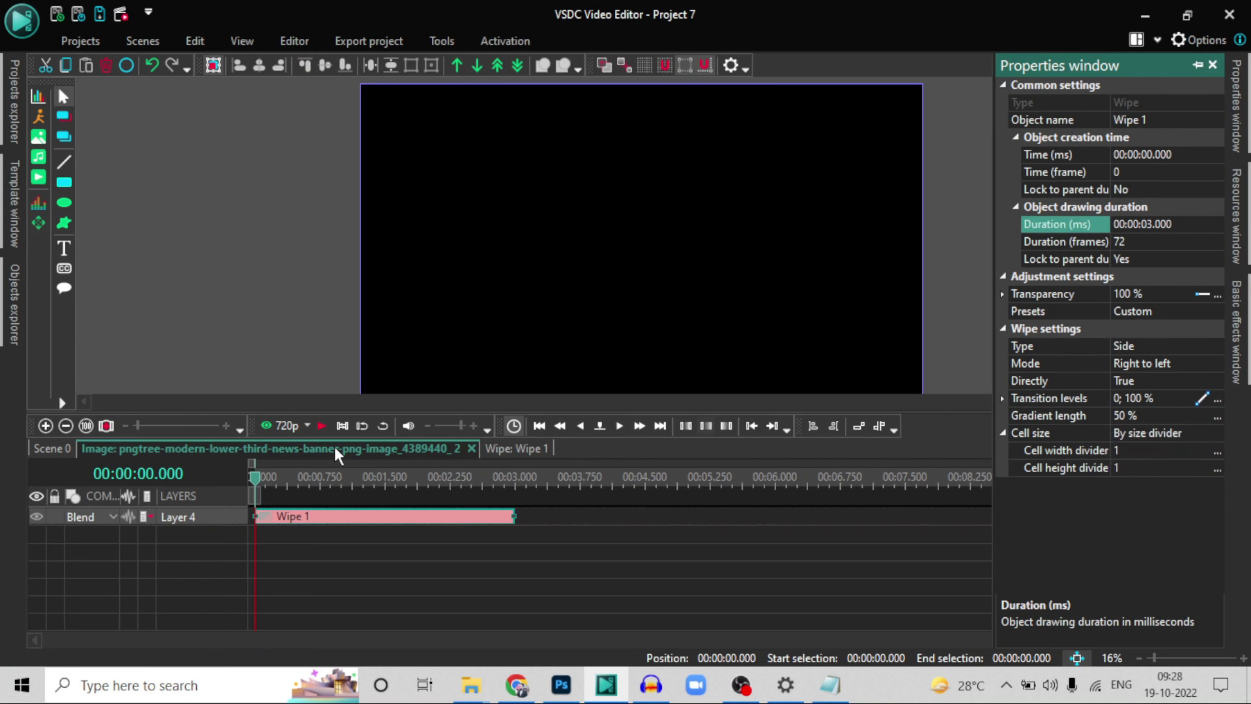
# Step: Play back the banner from the start to check the Side wipe's direction and speed
pyautogui.click(321, 425)
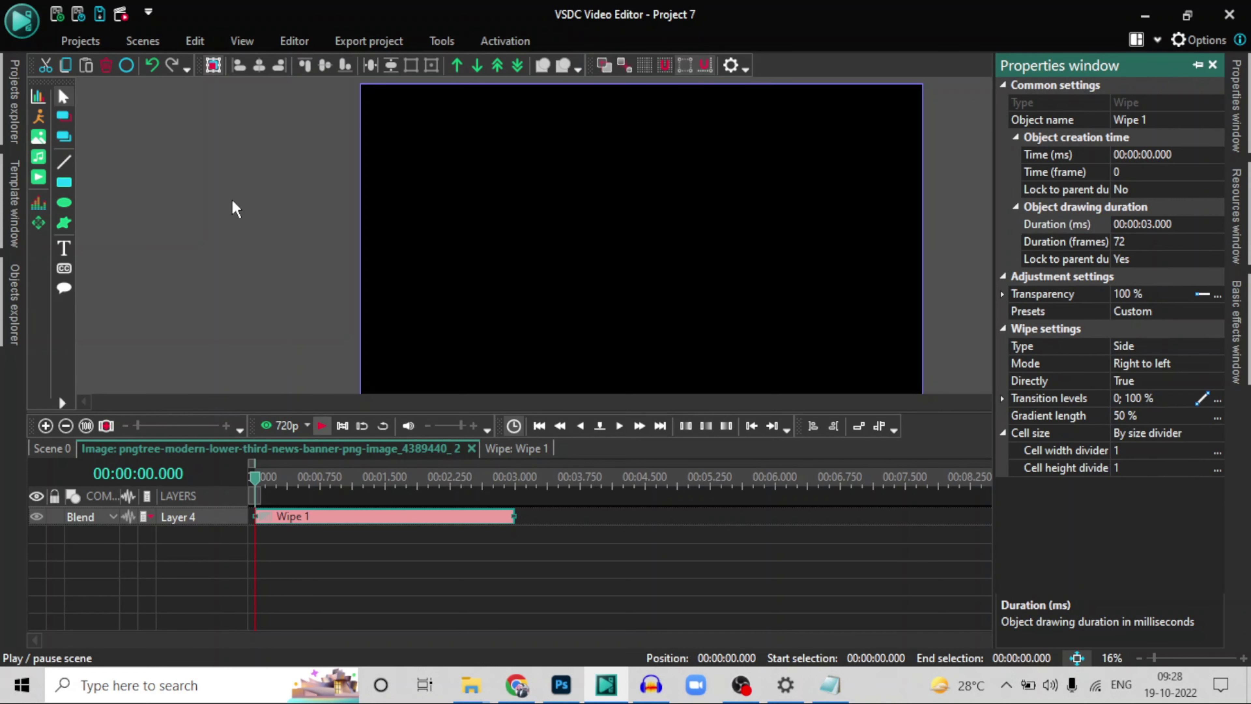
pyautogui.click(324, 426)
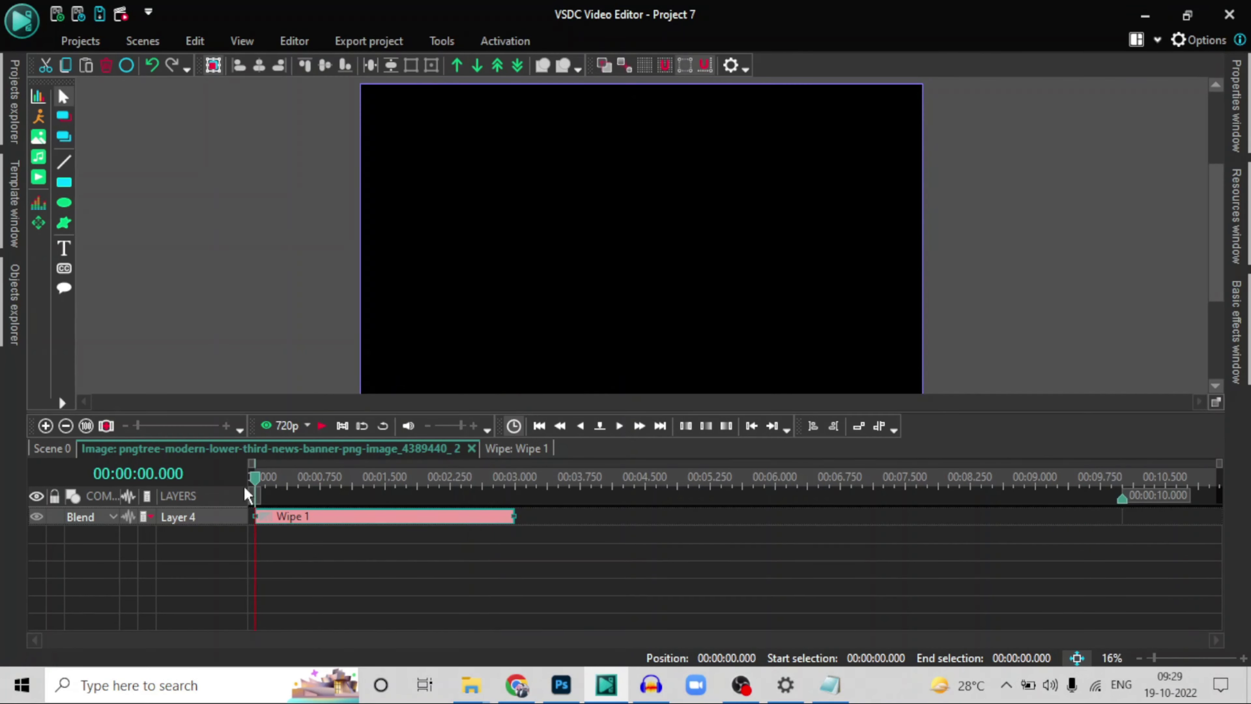
pyautogui.click(322, 426)
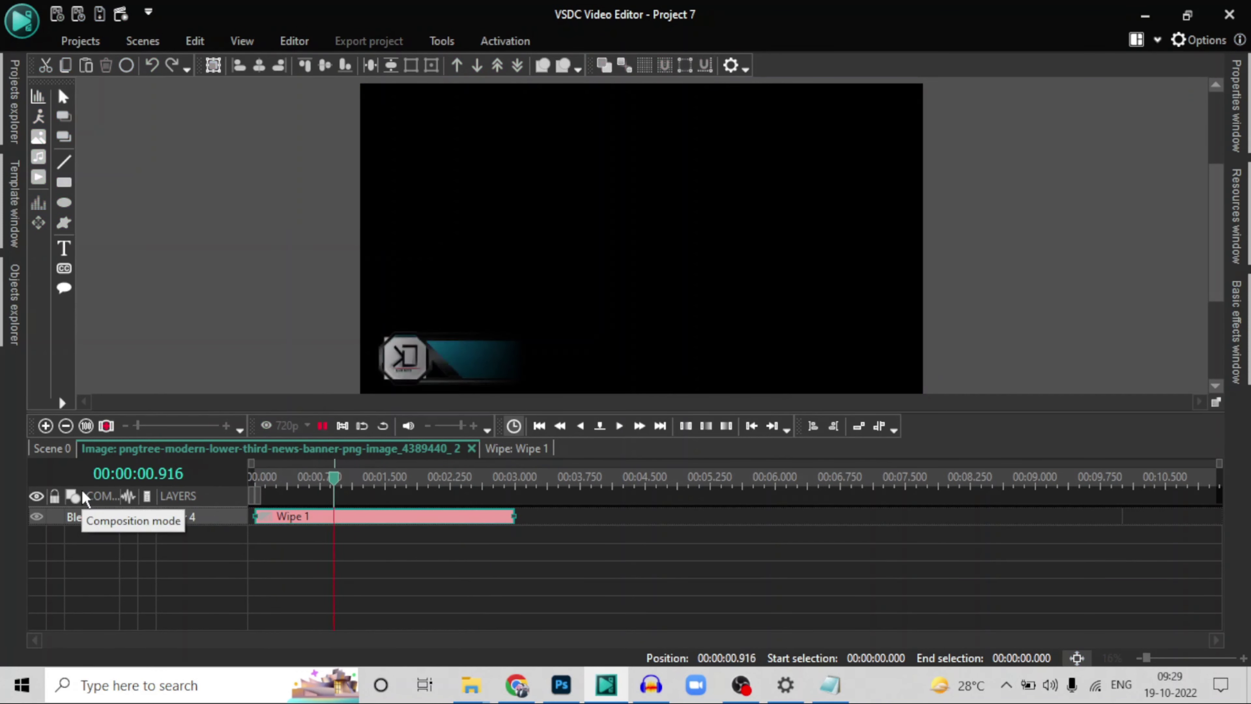
pyautogui.click(320, 426)
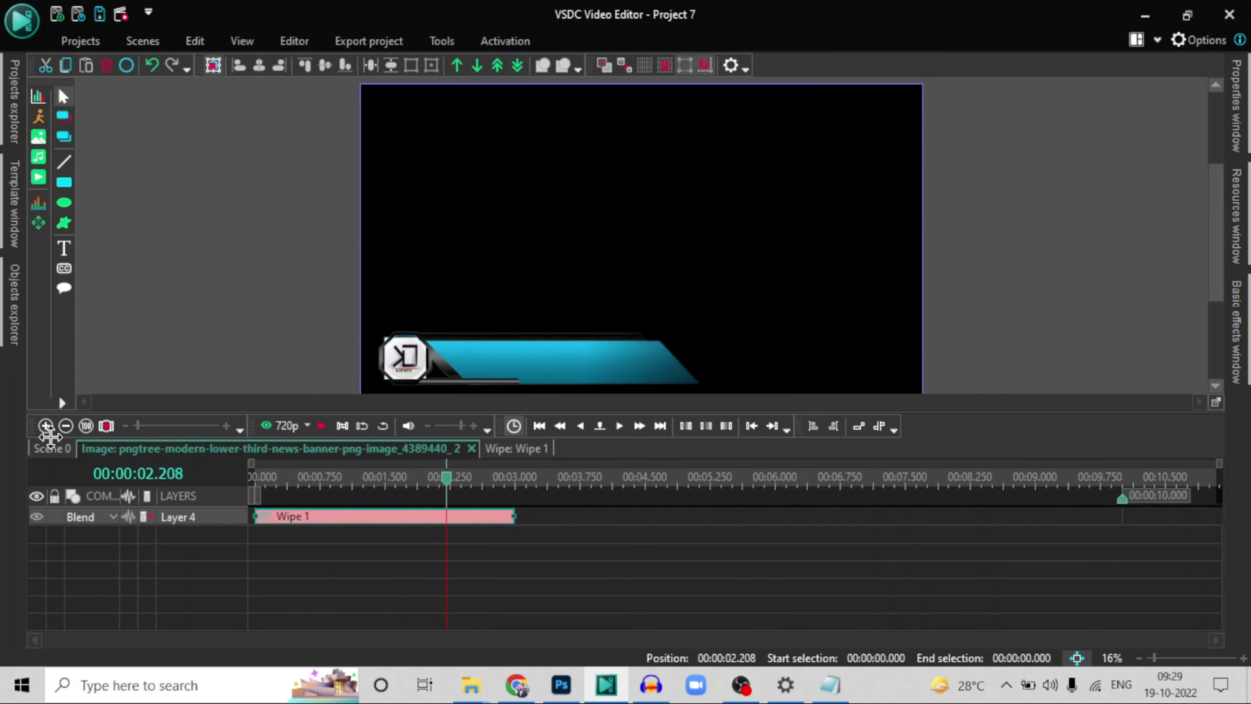
# Step: In Scene 0, add a text object from the cursor position on a new layer, place it over the blue banner and enter "kam Dzyn"
pyautogui.click(49, 449)
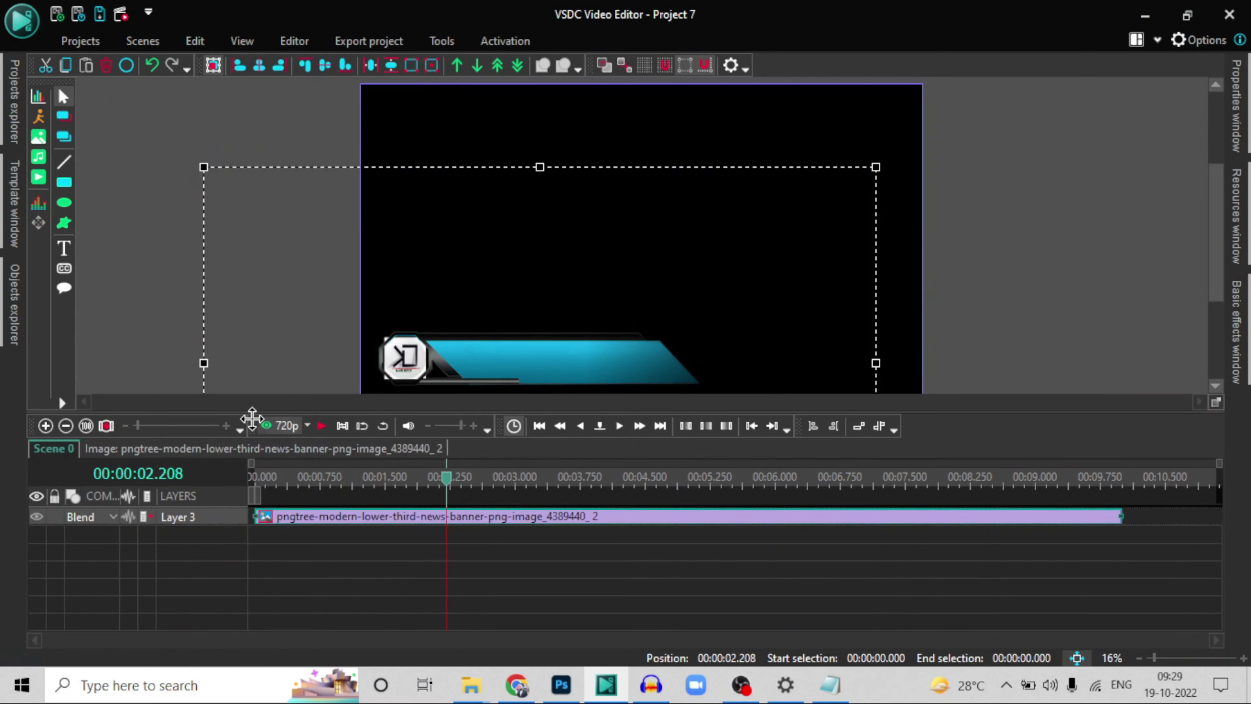
pyautogui.click(73, 250)
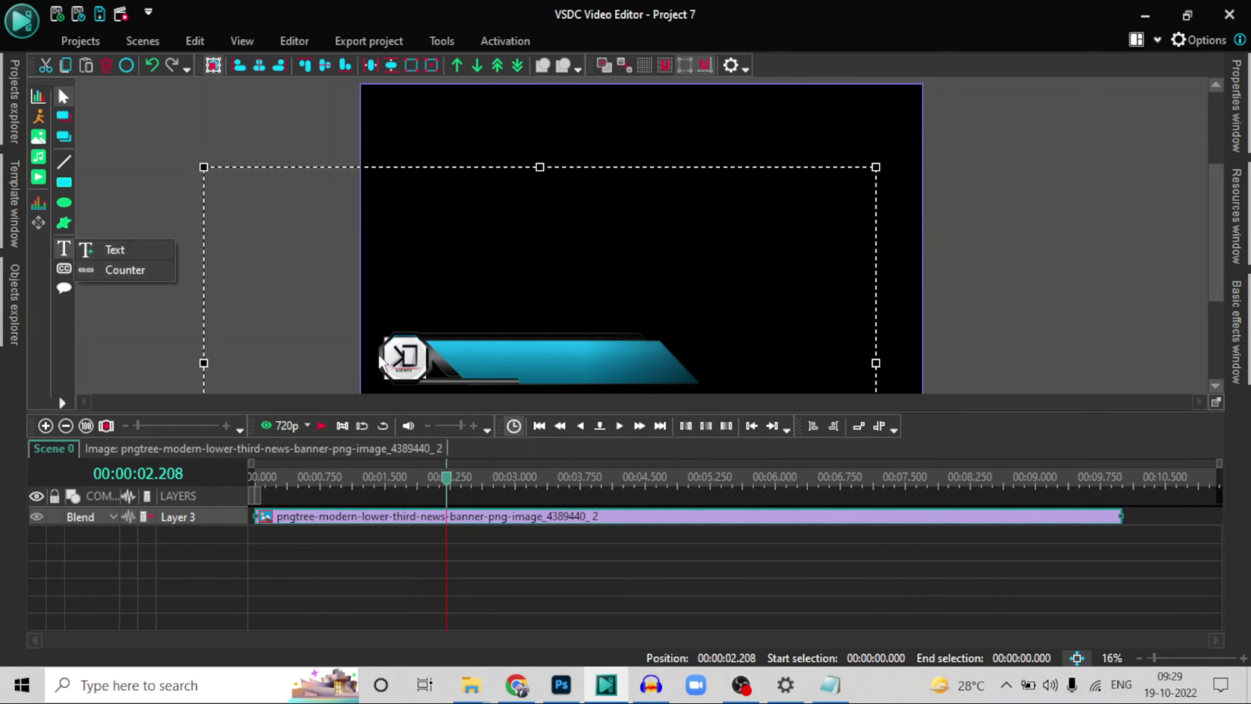
pyautogui.click(139, 257)
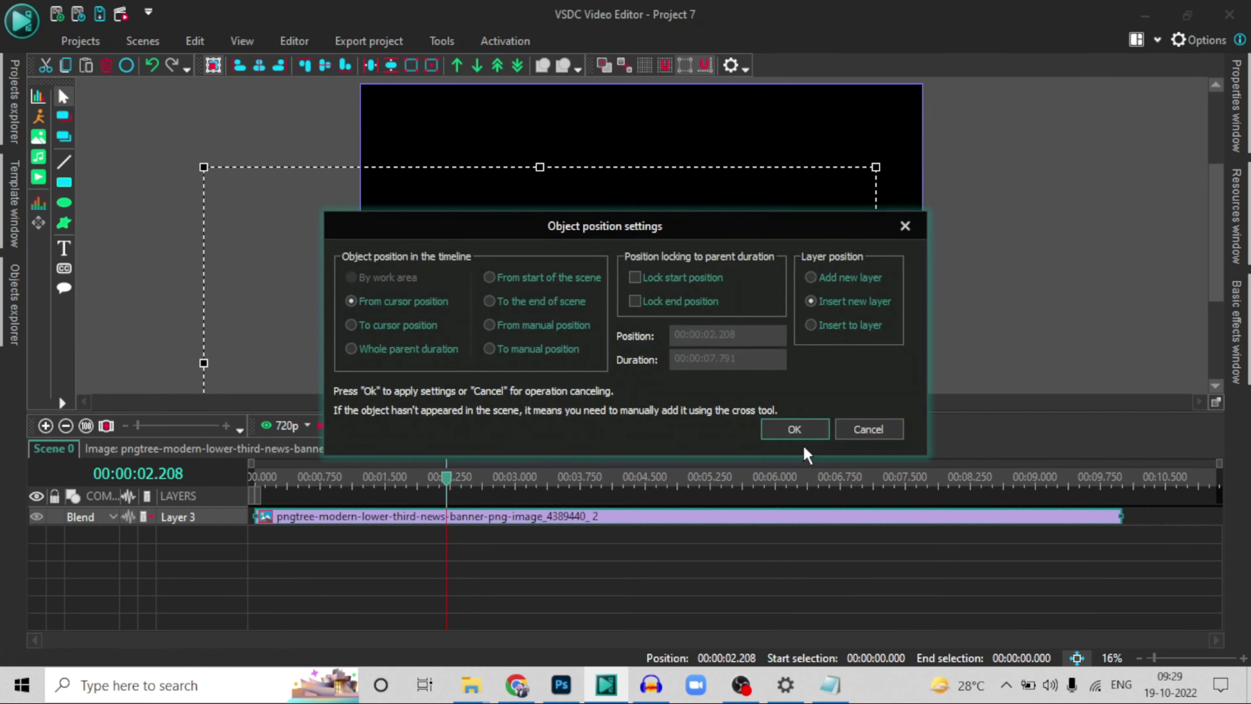
pyautogui.click(793, 429)
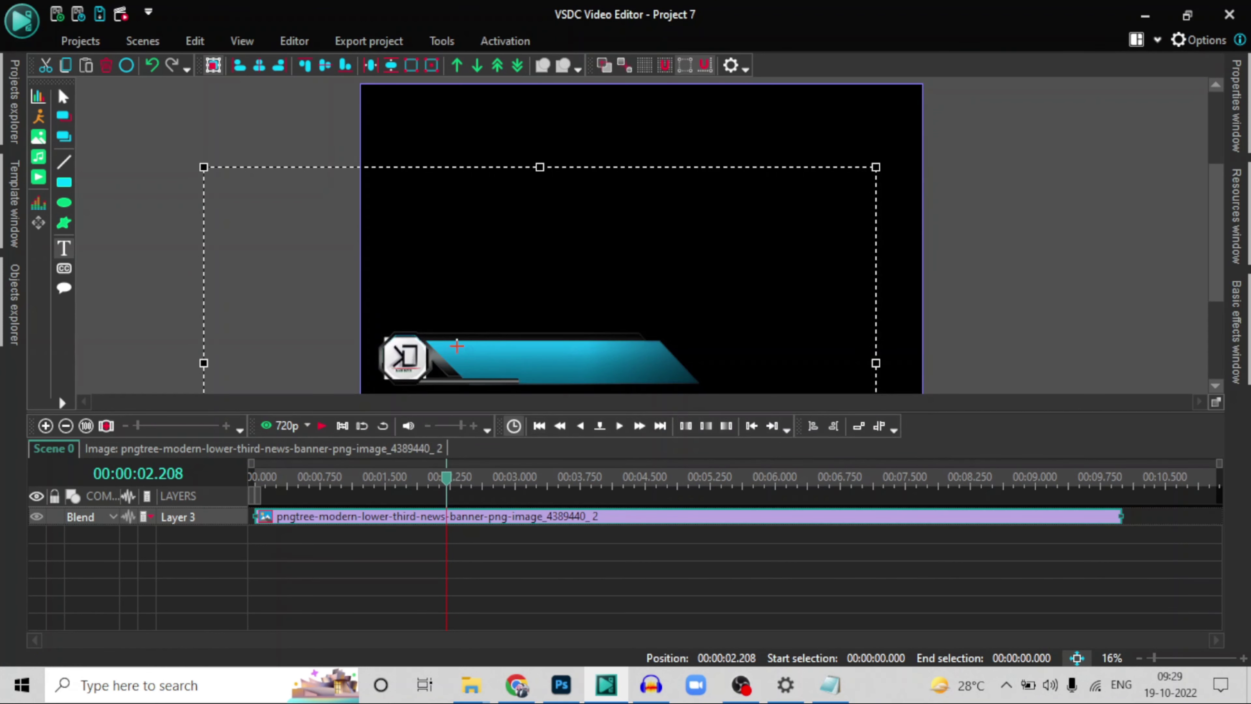
pyautogui.moveTo(456, 346); pyautogui.dragTo(673, 376)
pyautogui.write('kam Dzyn')
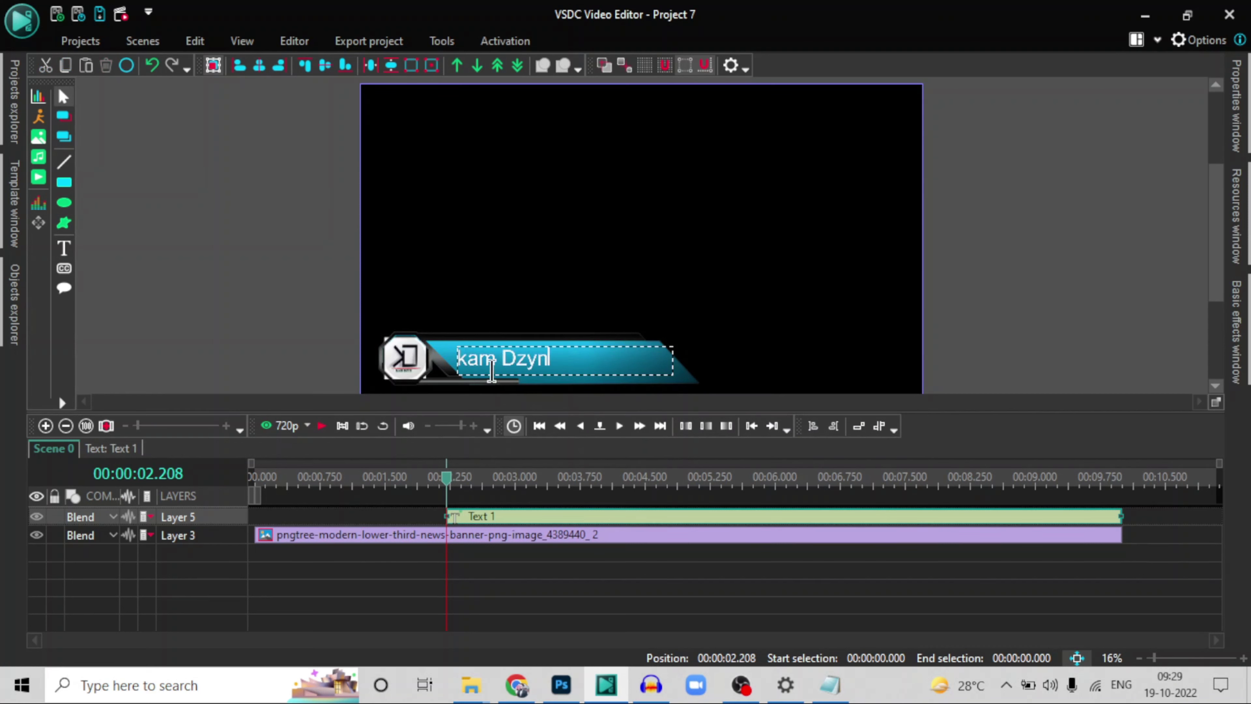
# Step: Correct the first letter of the banner text to a capital K so it reads "Kam Dzyn"
pyautogui.moveTo(552, 359); pyautogui.dragTo(405, 339)
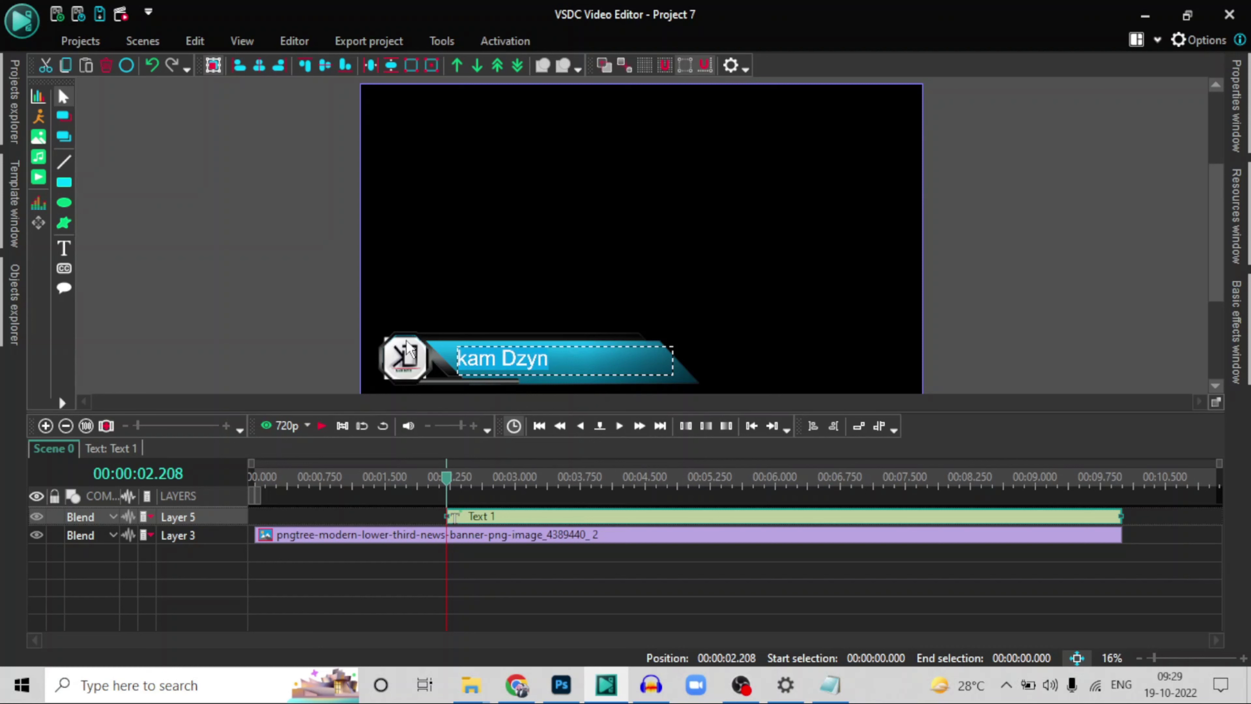
pyautogui.click(464, 359)
pyautogui.press('BackSpace')
pyautogui.write('R')
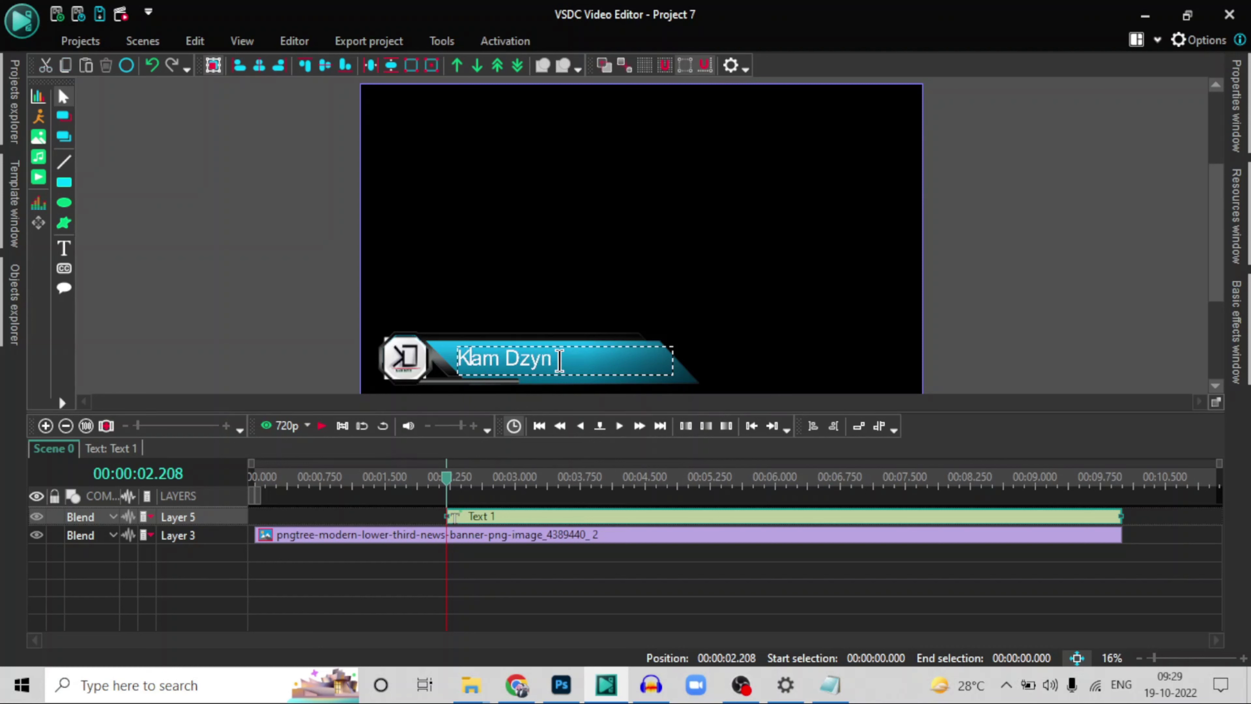
# Step: Set the text color of the whole banner text to black
pyautogui.moveTo(559, 359); pyautogui.dragTo(344, 360)
pyautogui.click(275, 38)
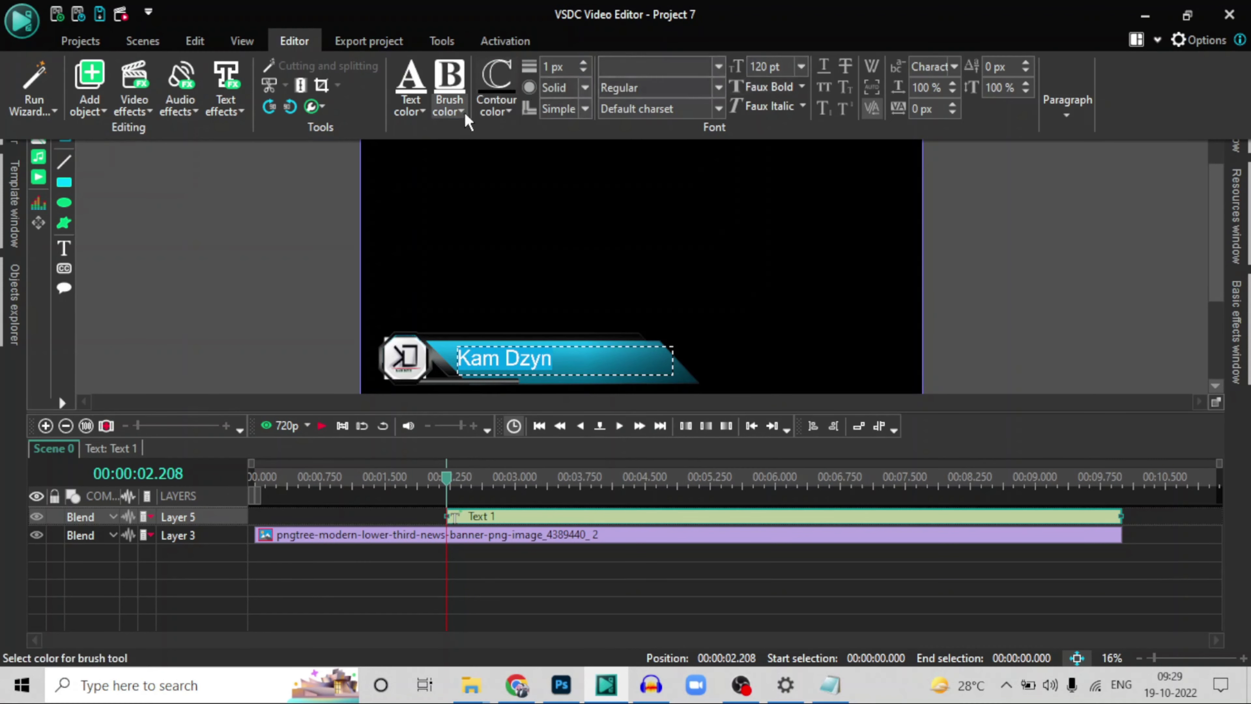
pyautogui.click(412, 111)
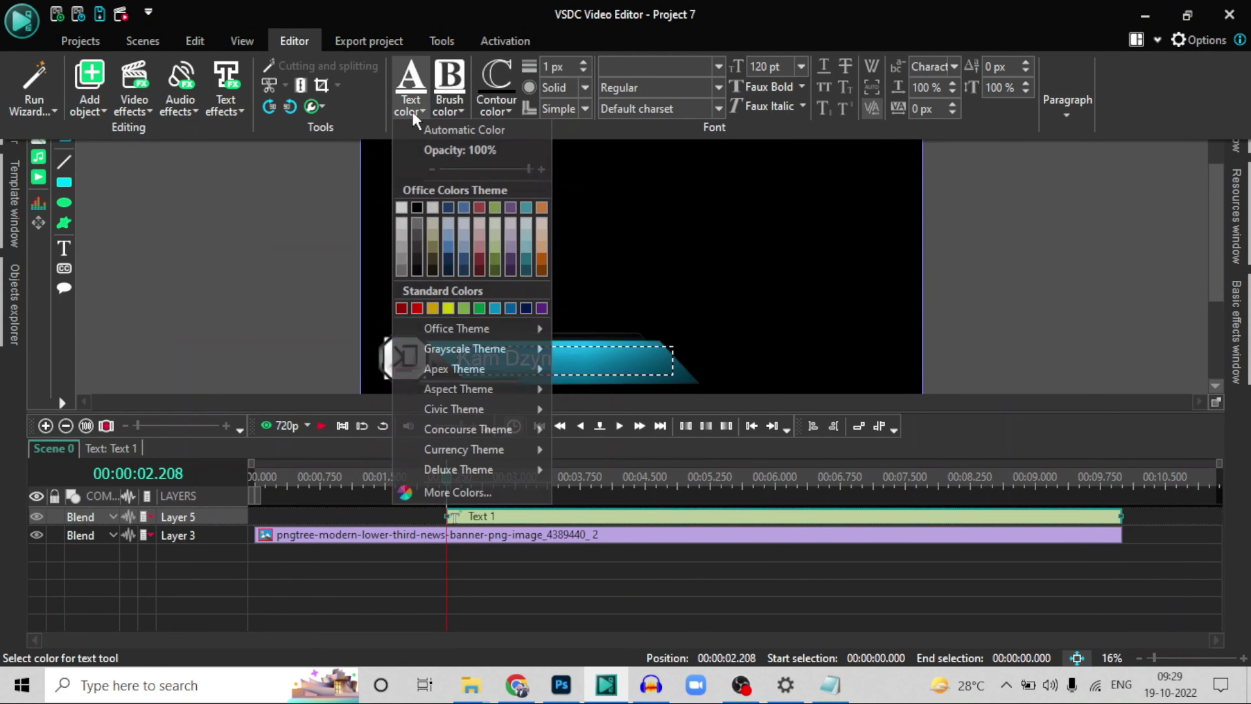
pyautogui.click(416, 204)
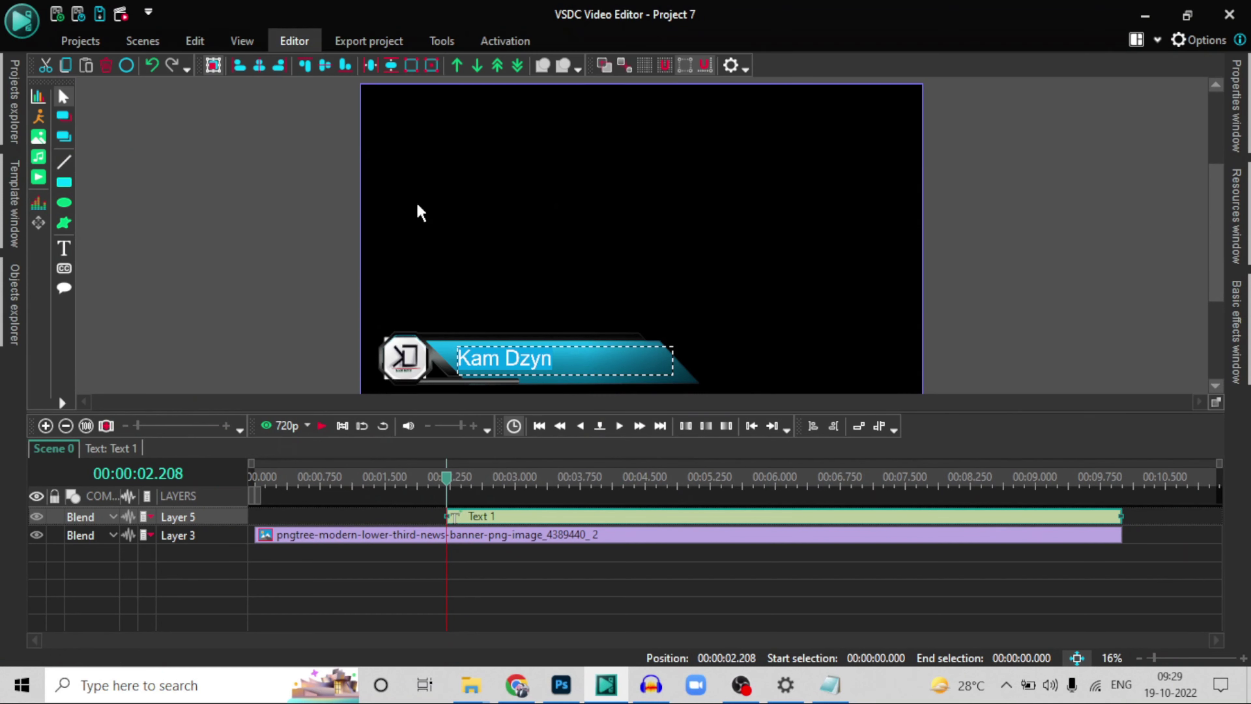
pyautogui.click(1038, 200)
# Step: Shift the banner text object slightly to the right and up within the blue area
pyautogui.click(480, 351)
pyautogui.click(480, 351)
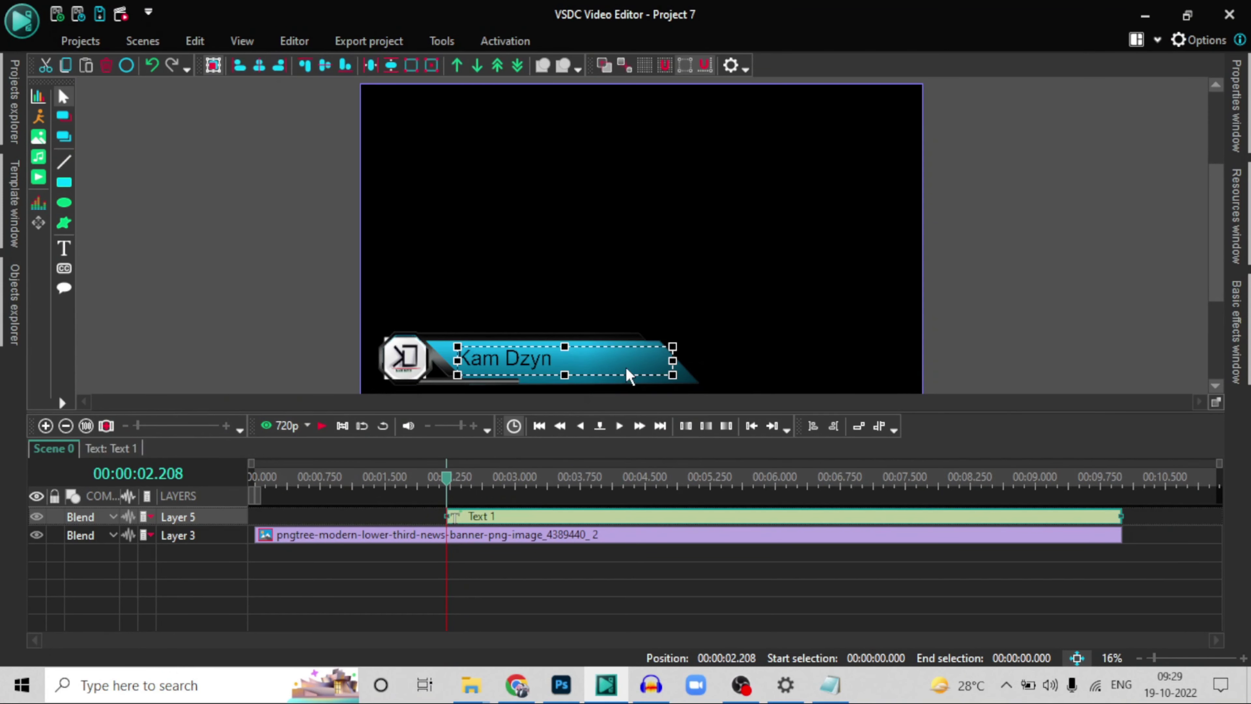
pyautogui.moveTo(512, 363); pyautogui.dragTo(542, 354)
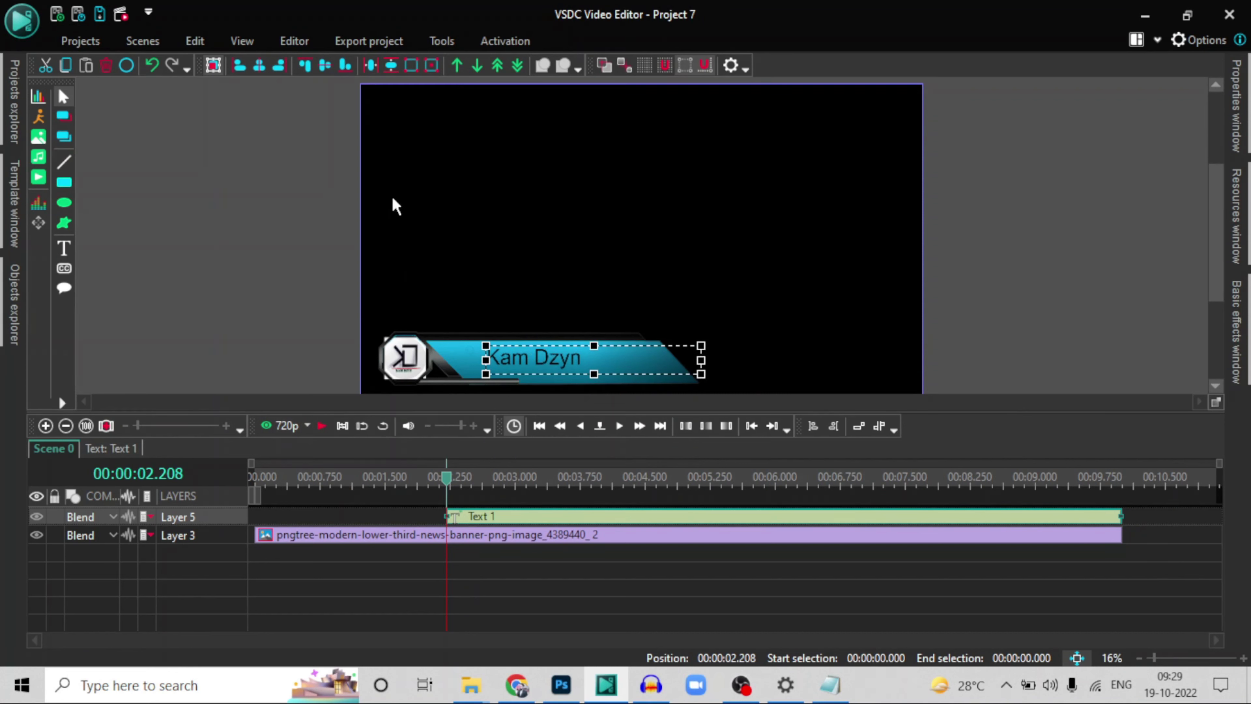
# Step: Set the banner text's font size to 168 pt
pyautogui.click(295, 42)
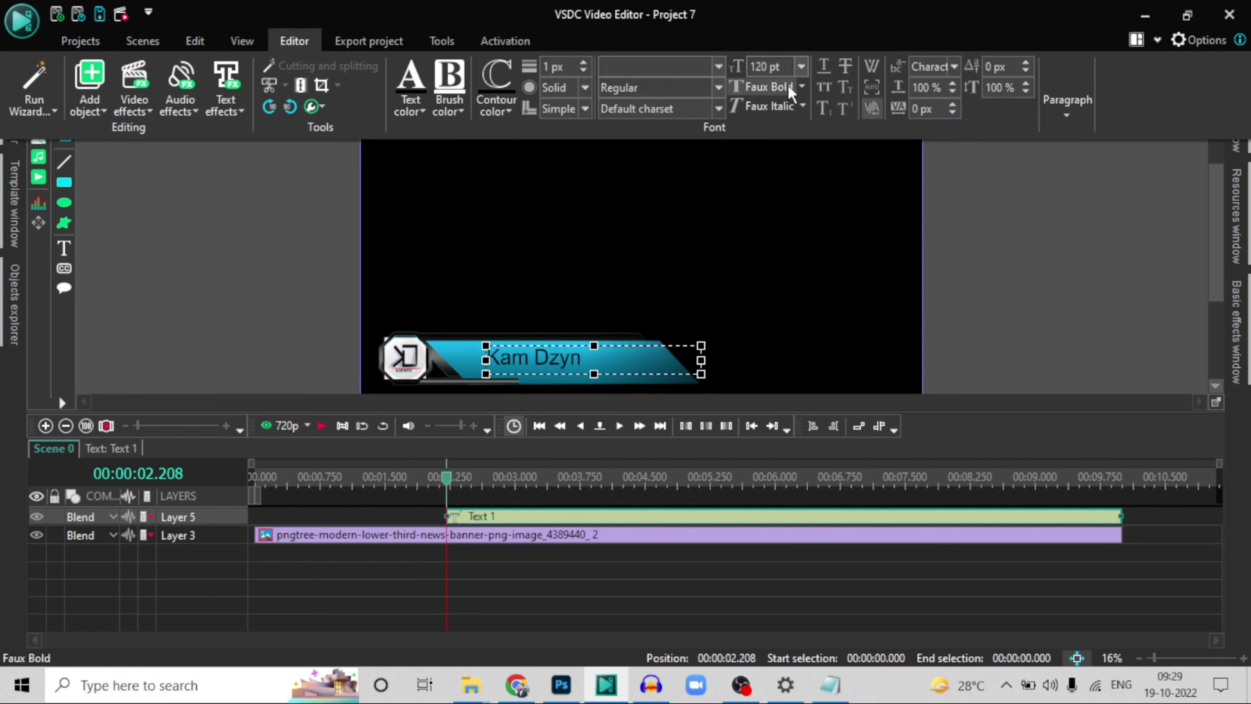
pyautogui.click(800, 68)
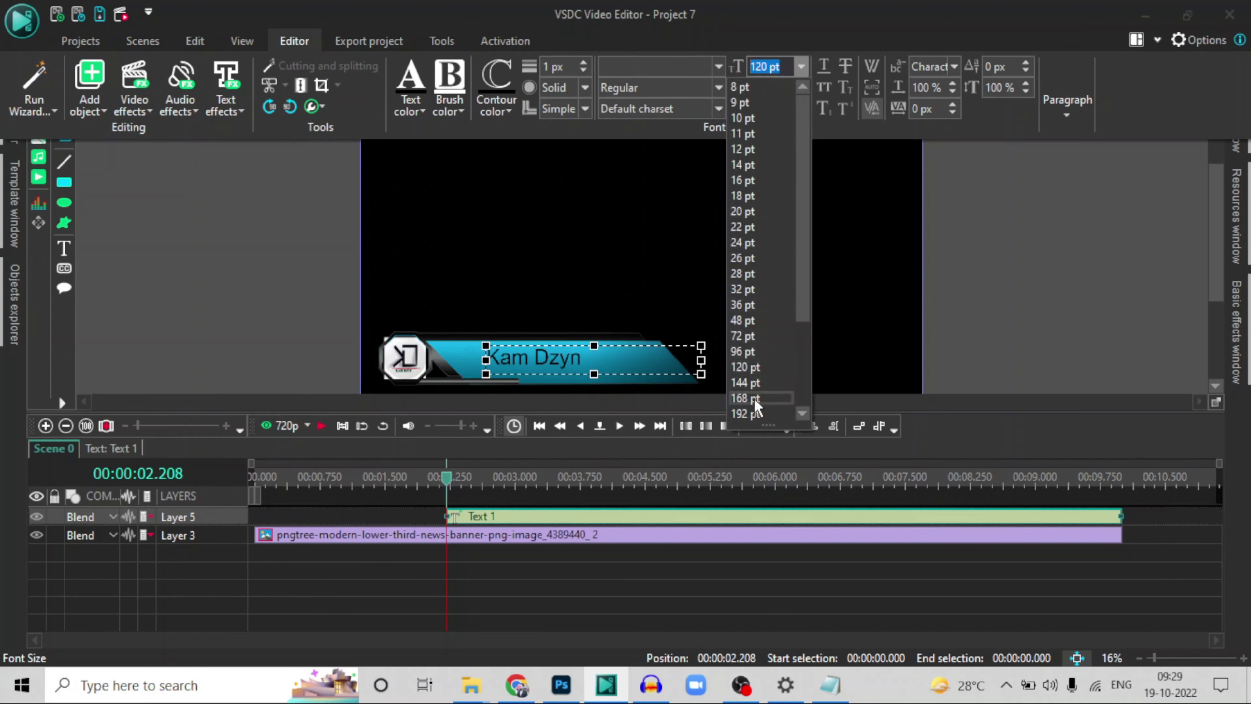
pyautogui.click(755, 398)
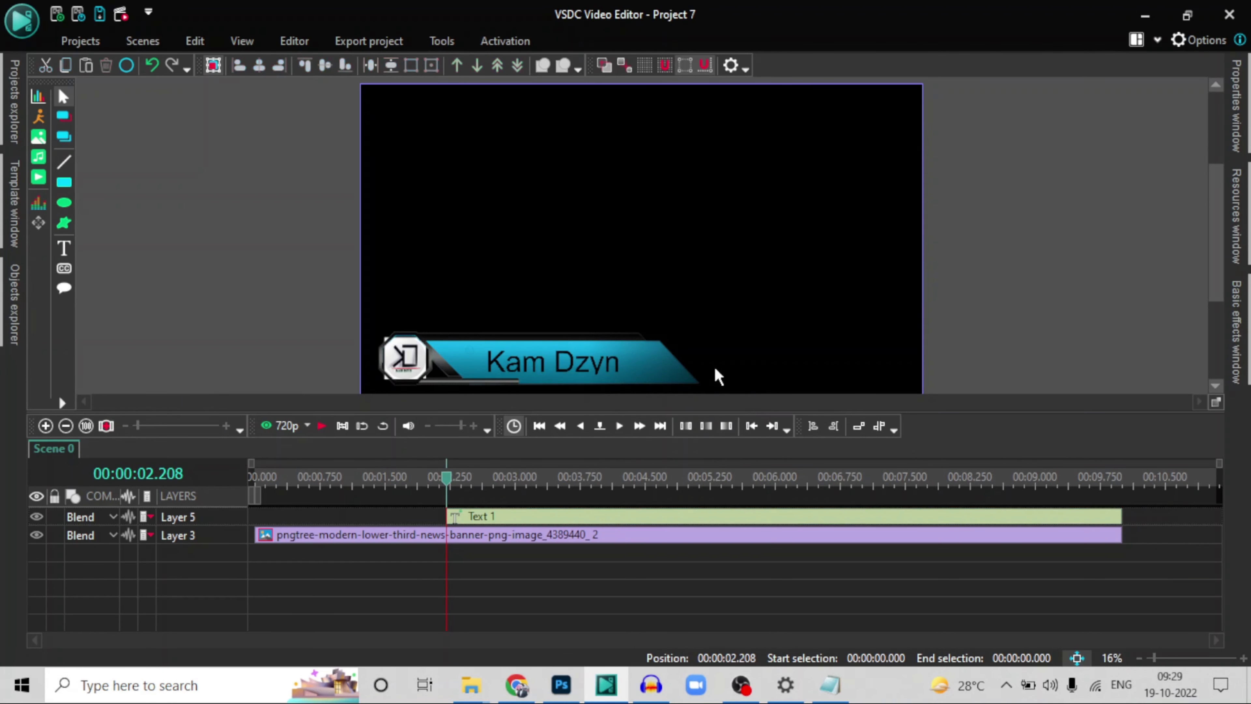
# Step: Apply a Wipe transition video effect to the Text 1 object and accept its position settings
pyautogui.click(859, 525)
pyautogui.rightClick(857, 516)
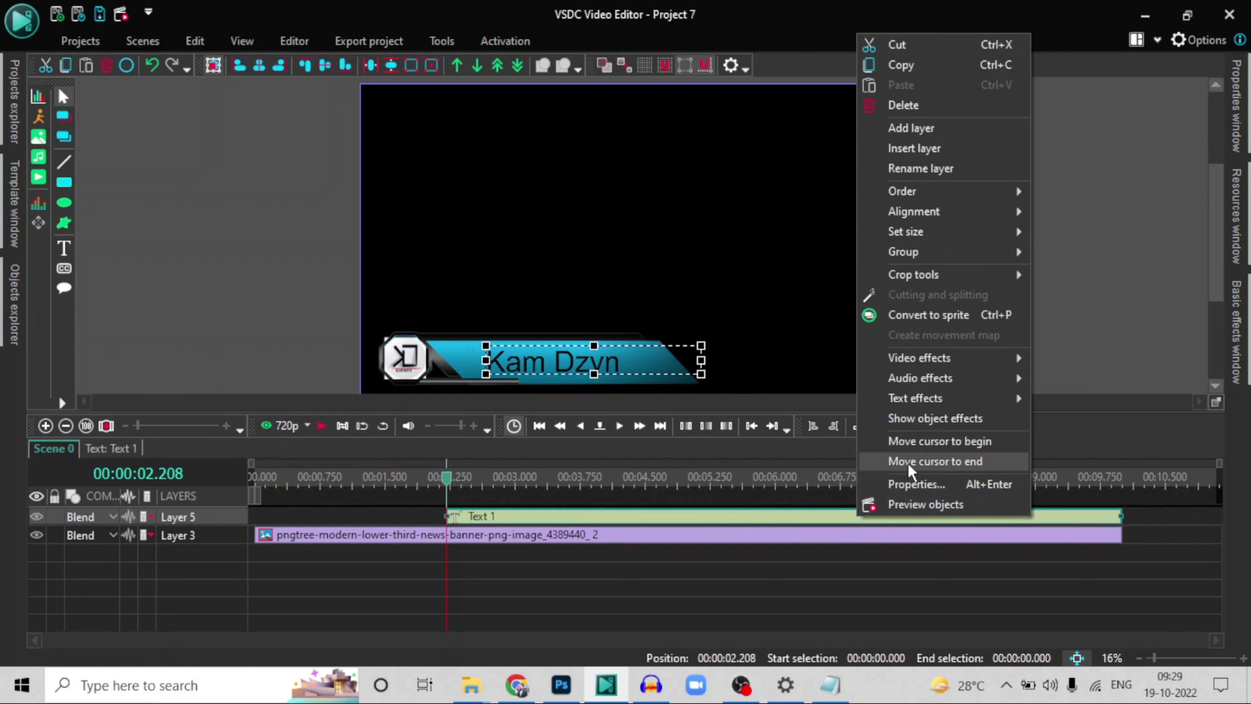
pyautogui.moveTo(918, 367)
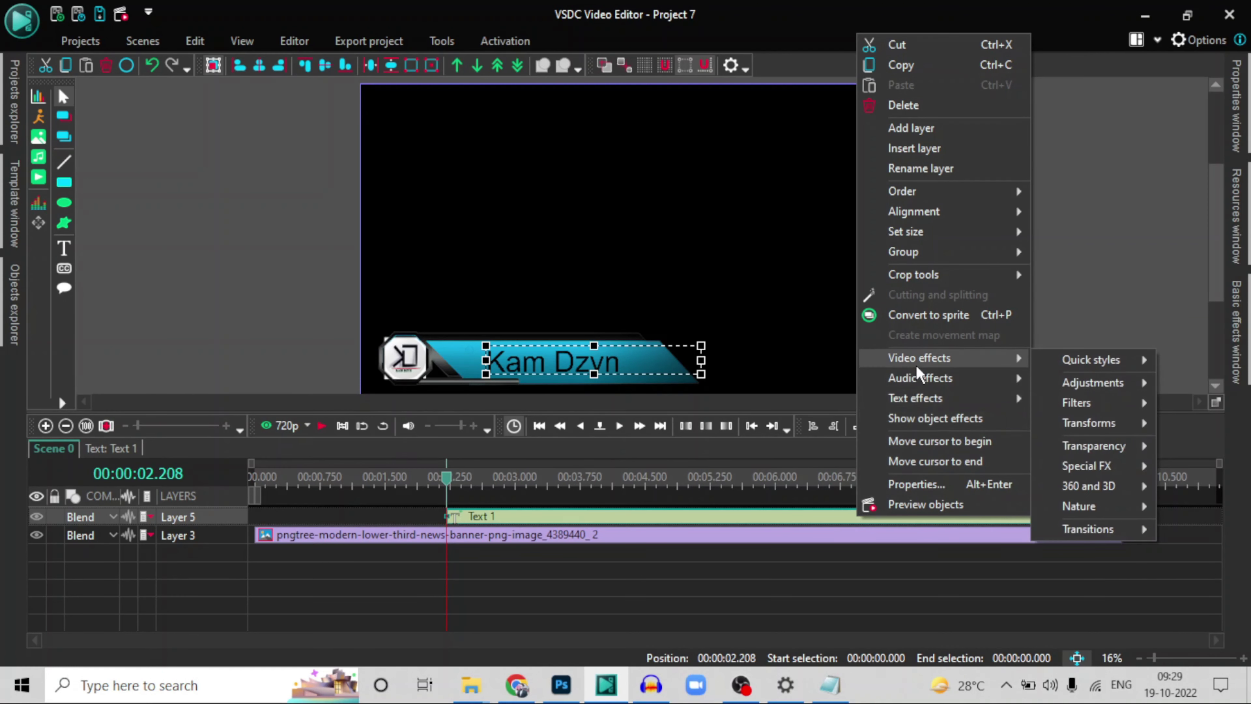
pyautogui.moveTo(1088, 534)
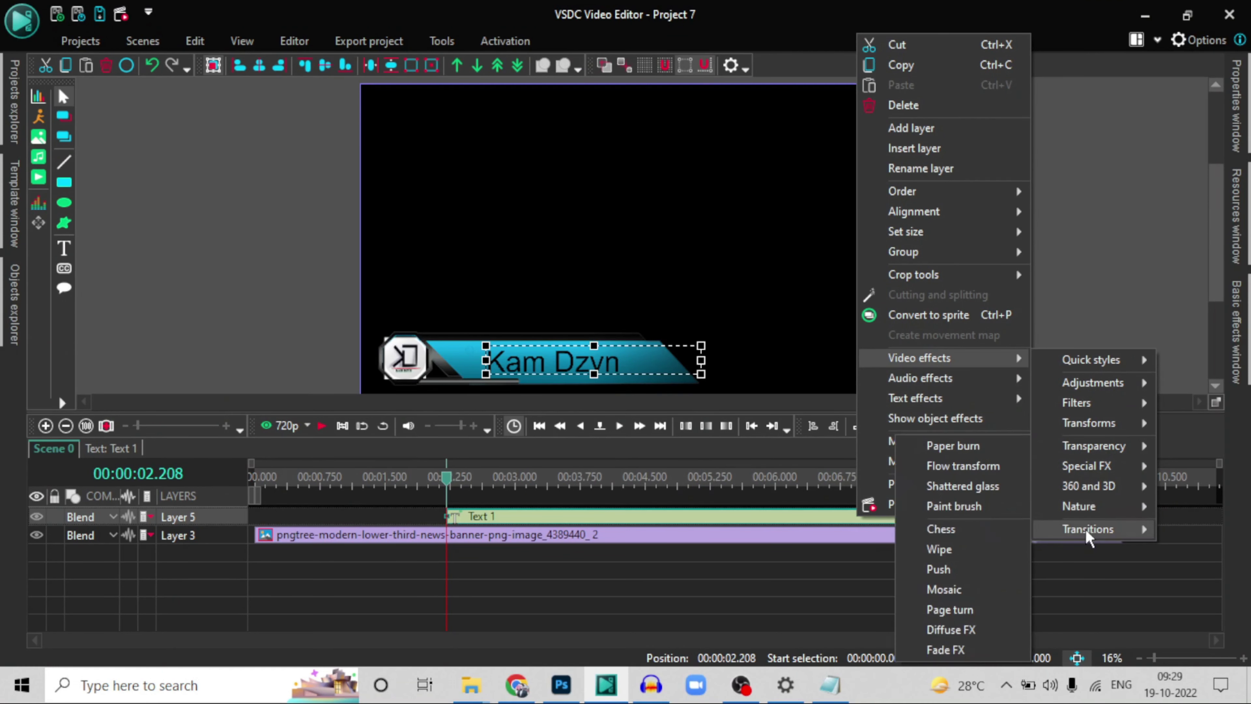
pyautogui.click(967, 554)
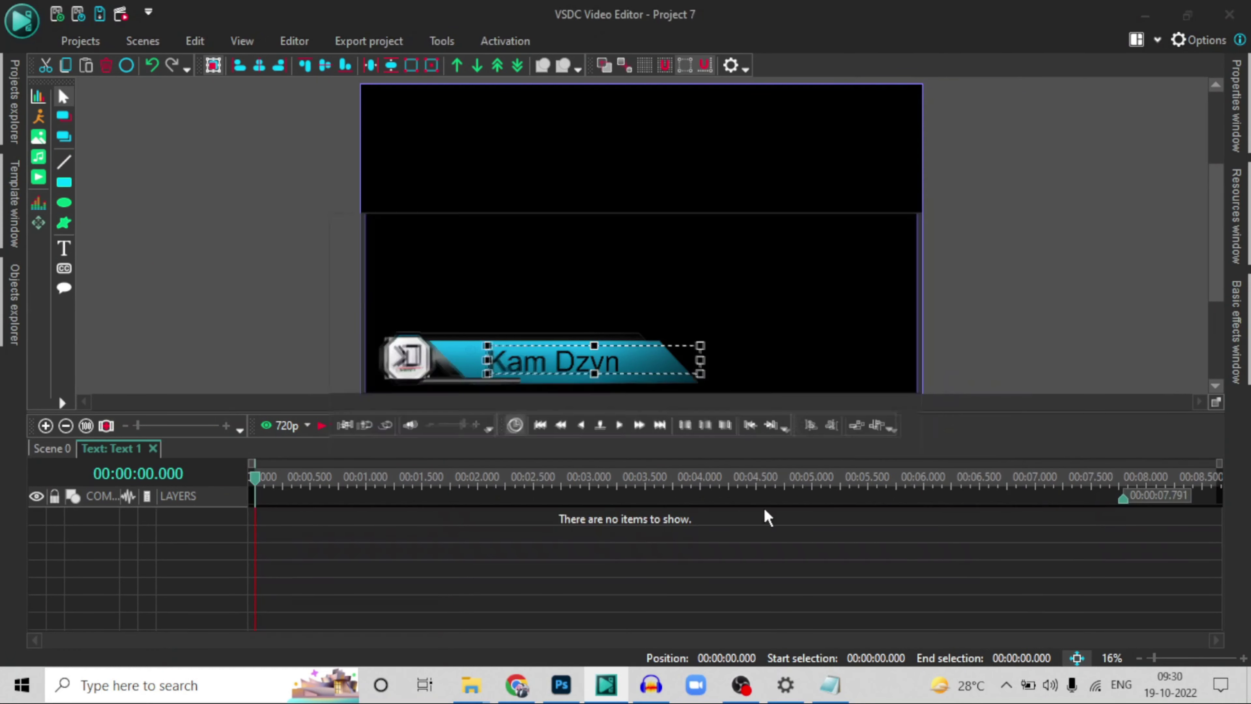
pyautogui.click(786, 432)
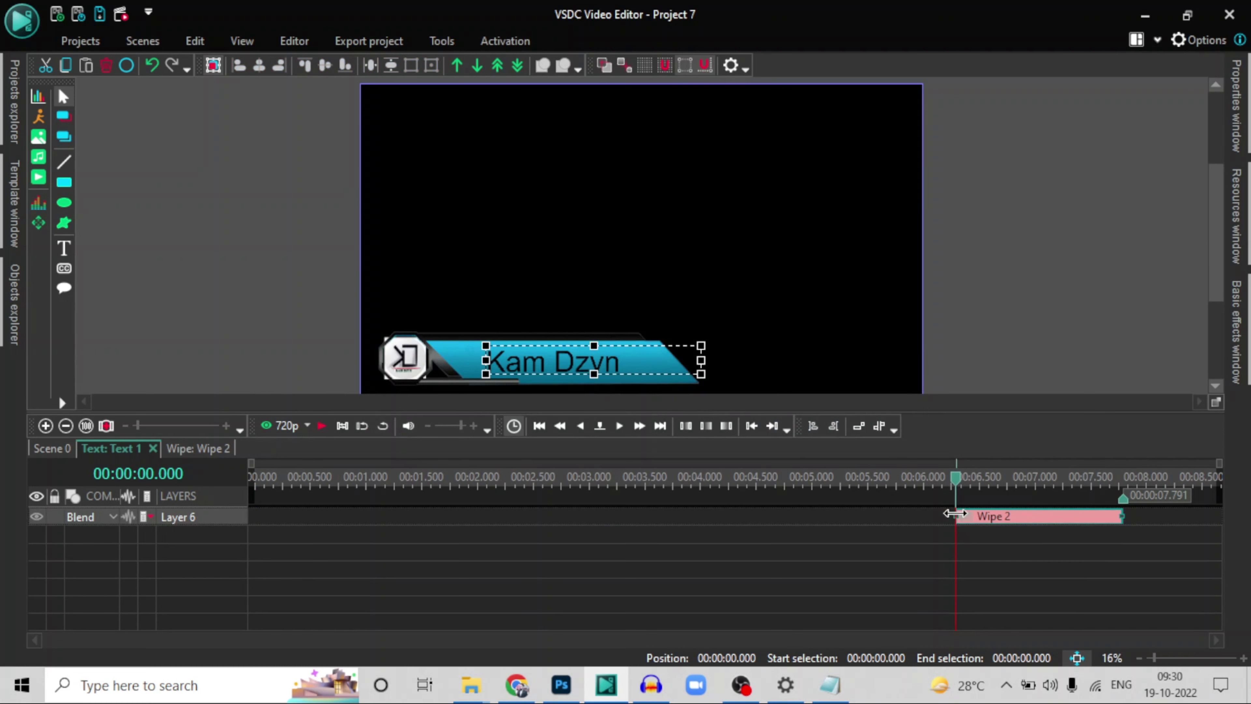
# Step: Lengthen the text's wipe effect to about 4.45 seconds and move it to the start of the text's timeline
pyautogui.click(791, 512)
pyautogui.moveTo(956, 516); pyautogui.dragTo(628, 531)
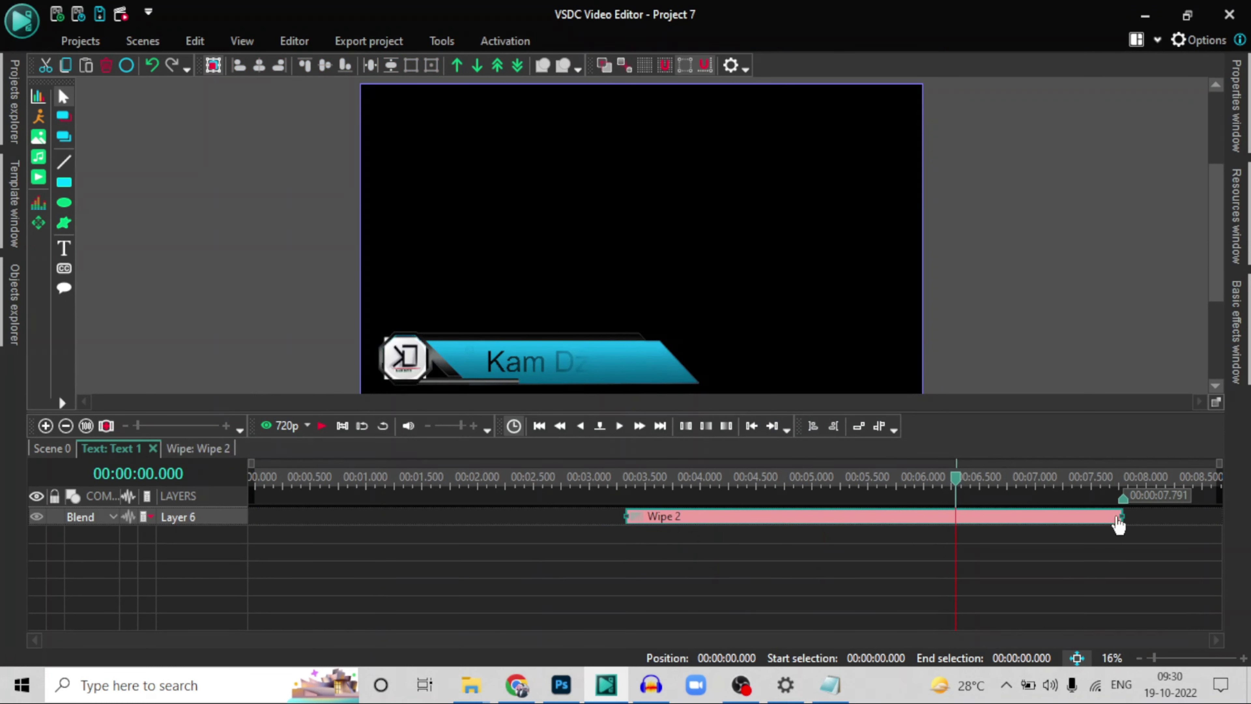
pyautogui.moveTo(1121, 527); pyautogui.dragTo(600, 520)
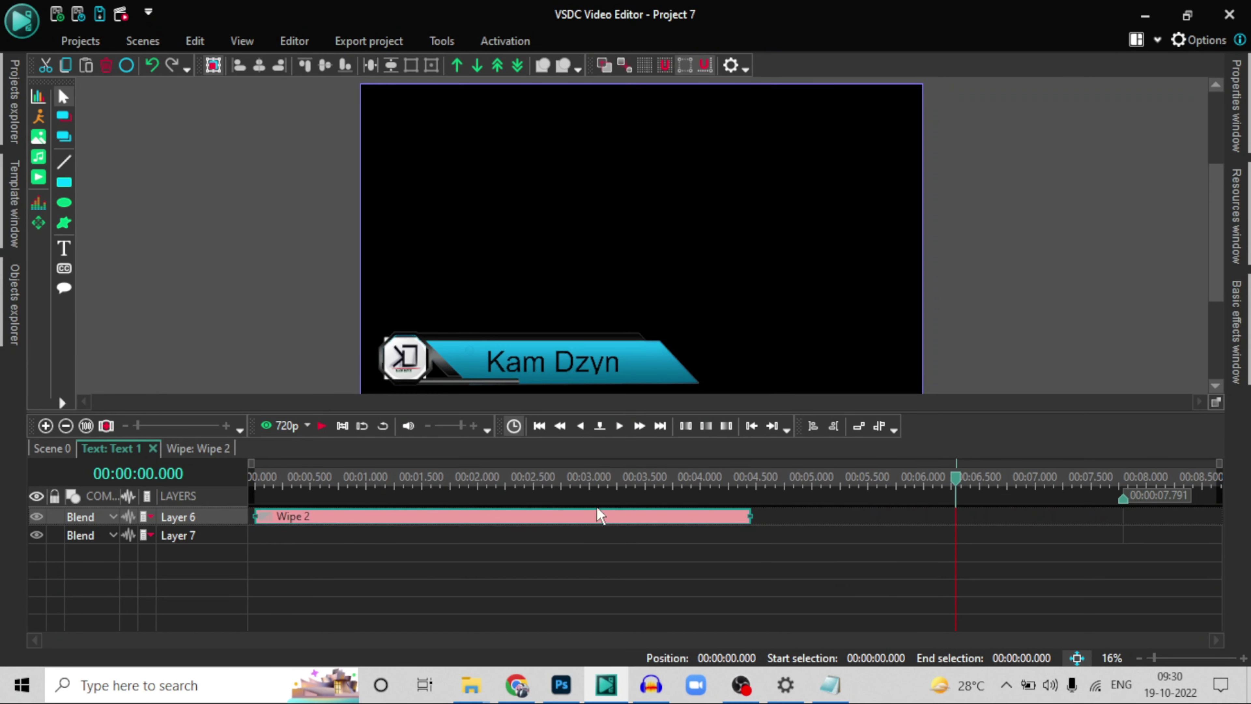
# Step: Return to Scene 0, clear the timeline selection and play from 00:00:00.000 to check the wipe on the text
pyautogui.moveTo(955, 486); pyautogui.dragTo(408, 480)
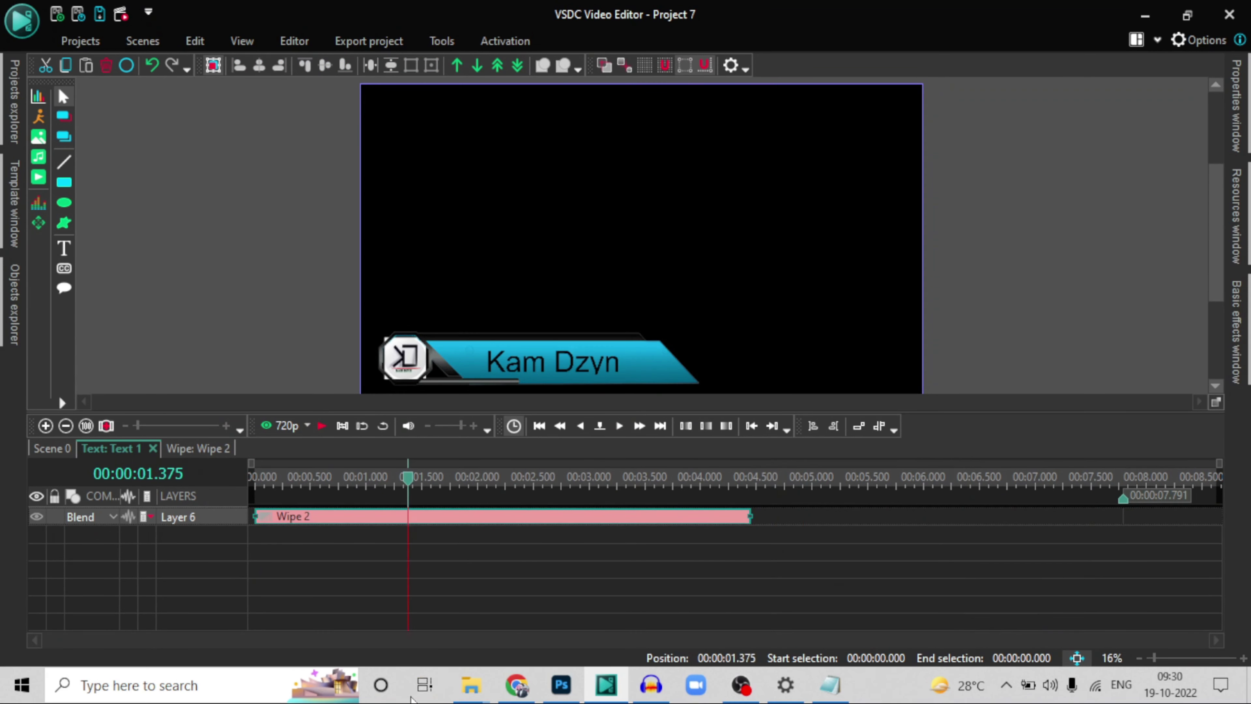
pyautogui.click(55, 448)
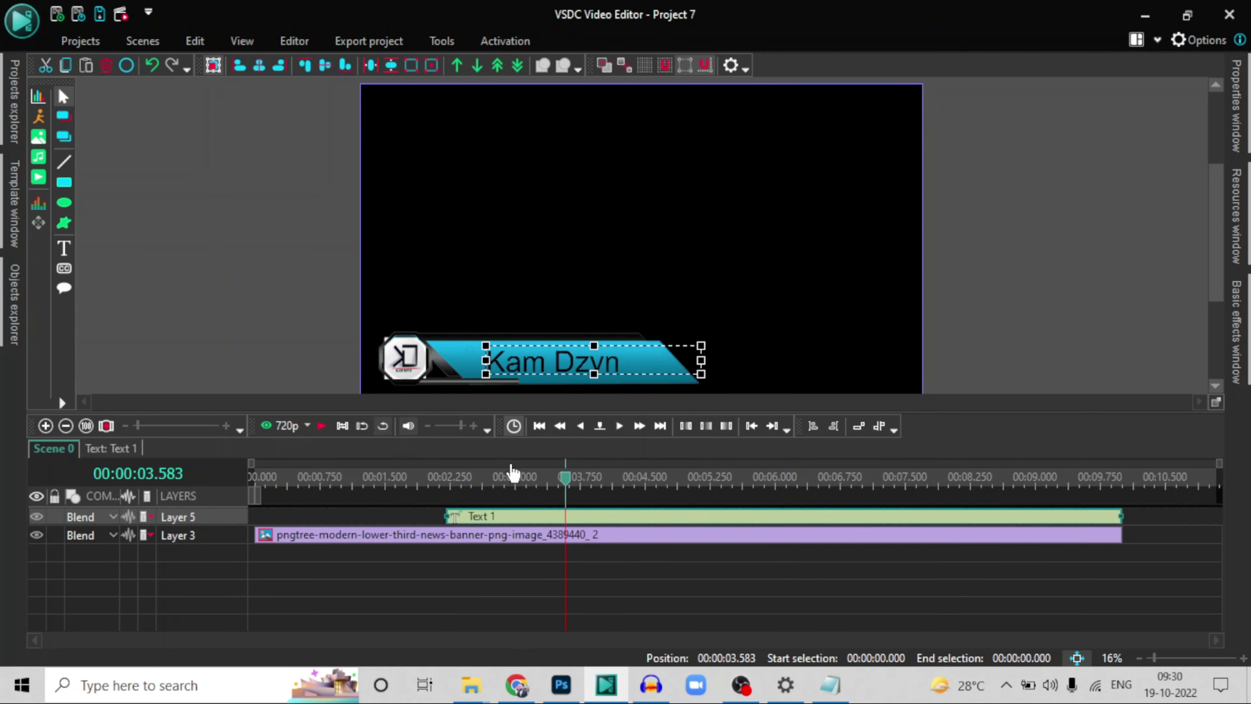
pyautogui.moveTo(562, 485); pyautogui.dragTo(13, 488)
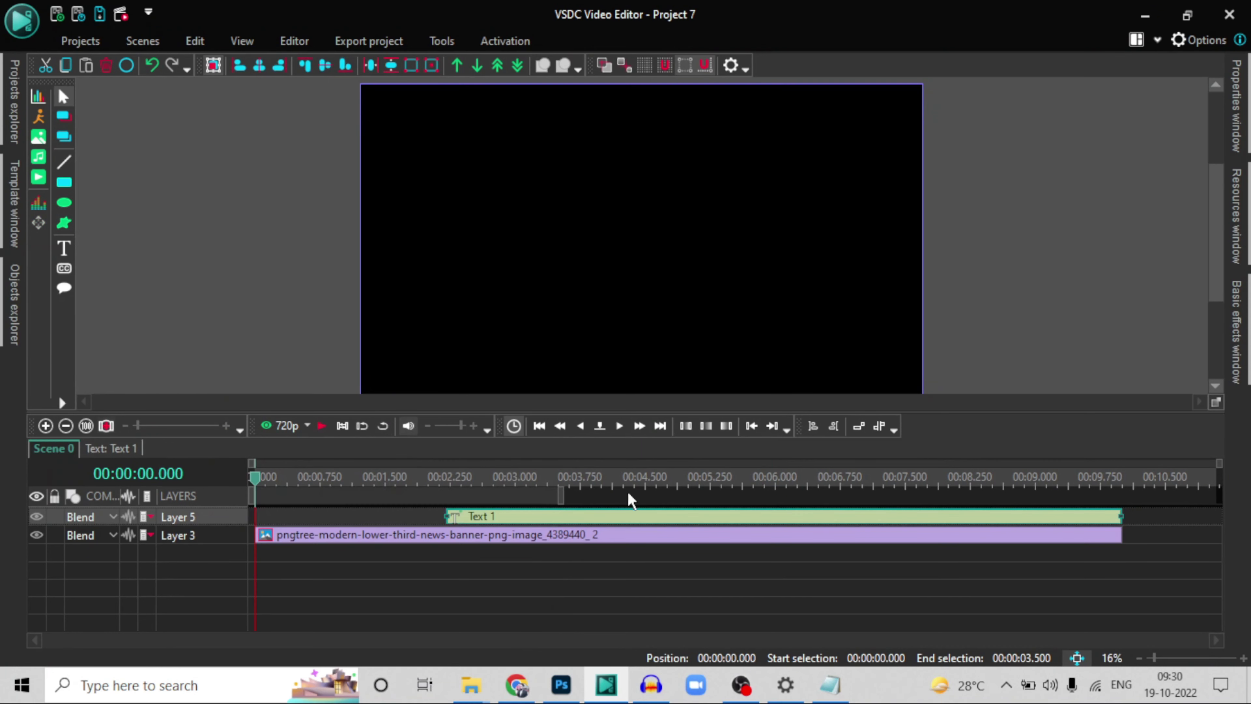
pyautogui.click(561, 493)
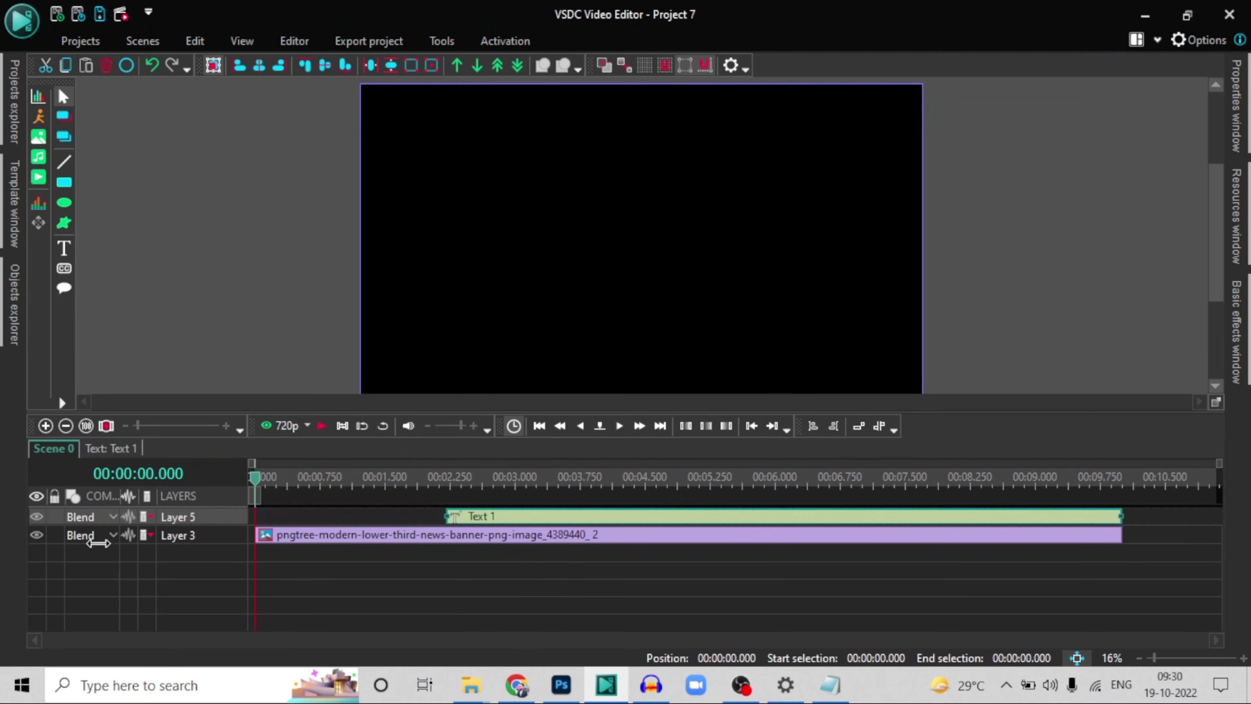
pyautogui.click(321, 426)
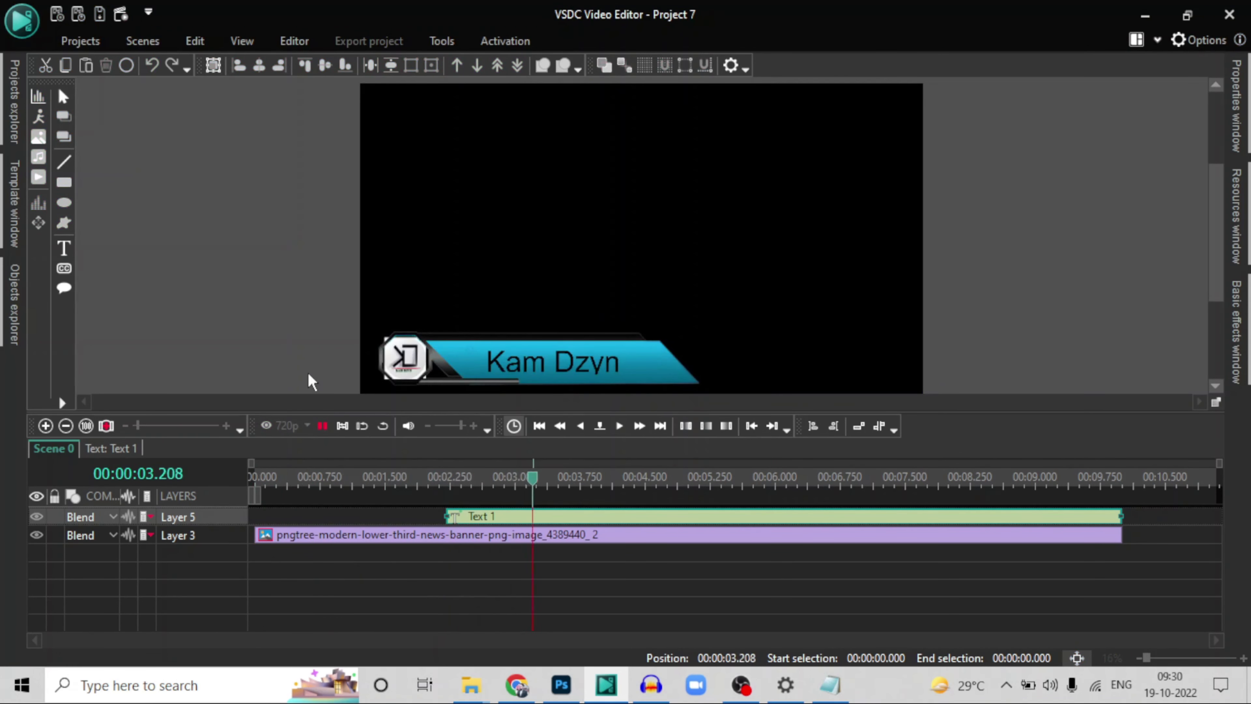
pyautogui.click(321, 426)
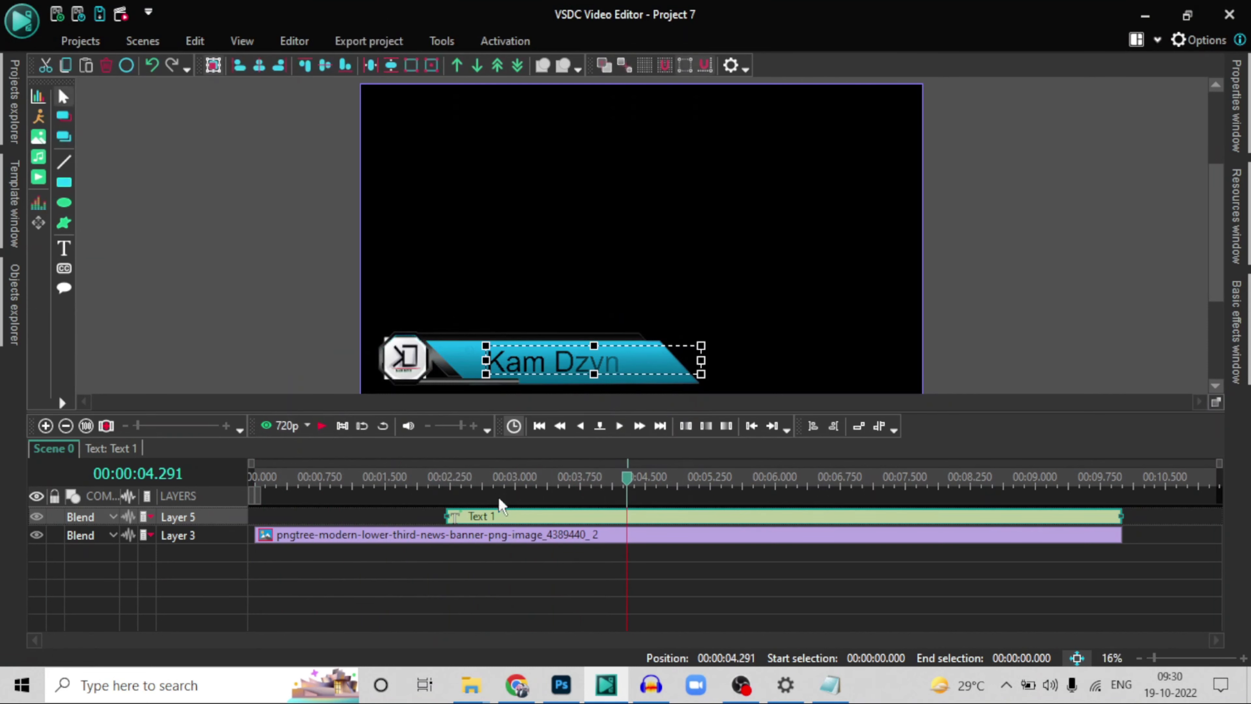
# Step: Open the Text 1 object's effects and delete its wipe effect
pyautogui.doubleClick(501, 515)
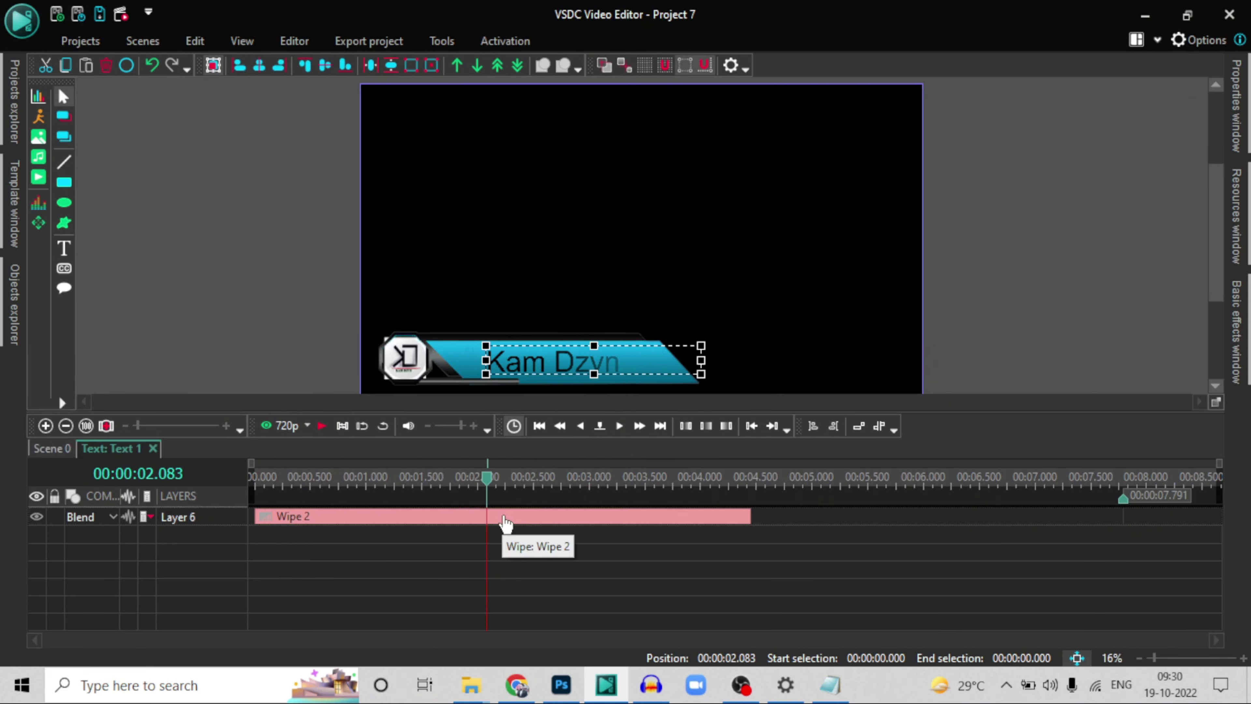
pyautogui.click(504, 517)
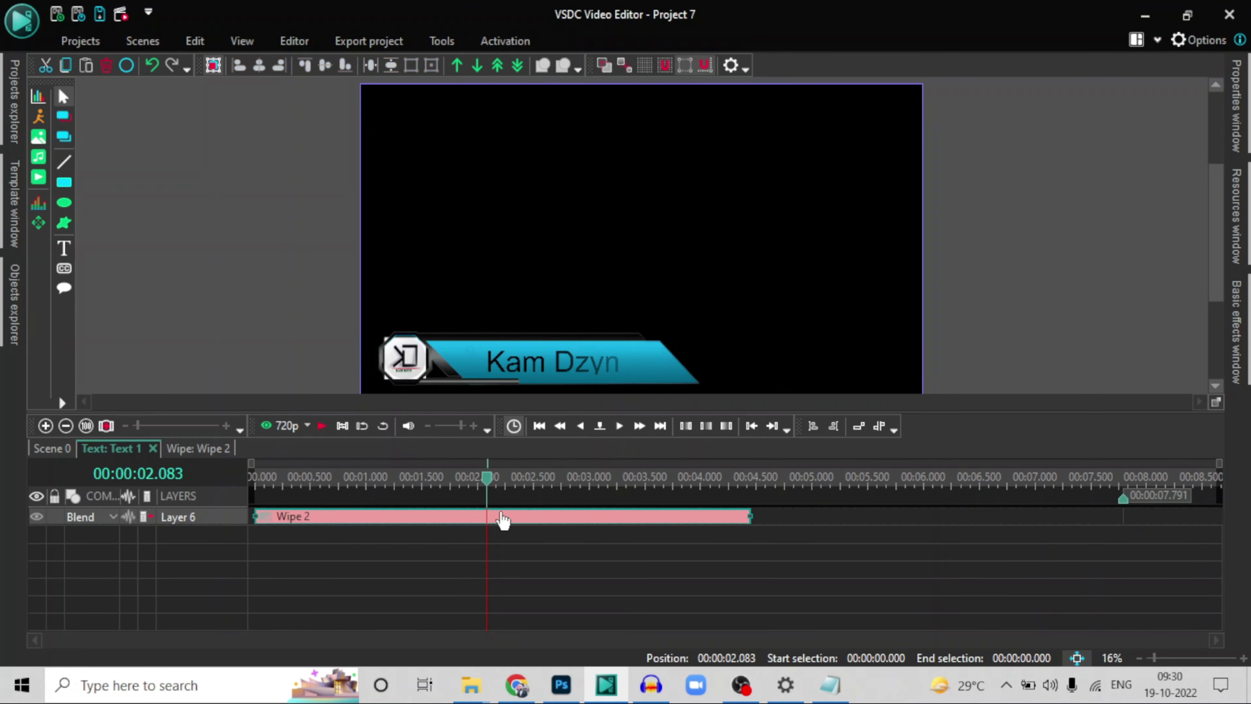
pyautogui.rightClick(503, 517)
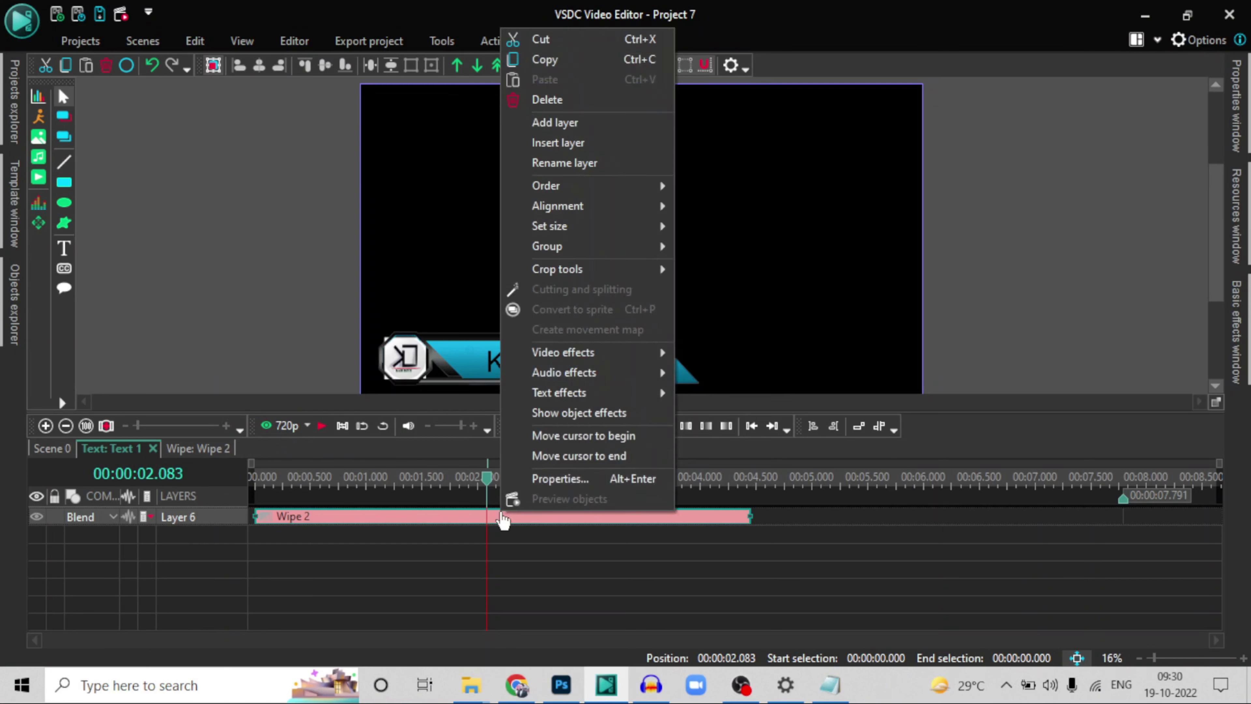
pyautogui.click(106, 66)
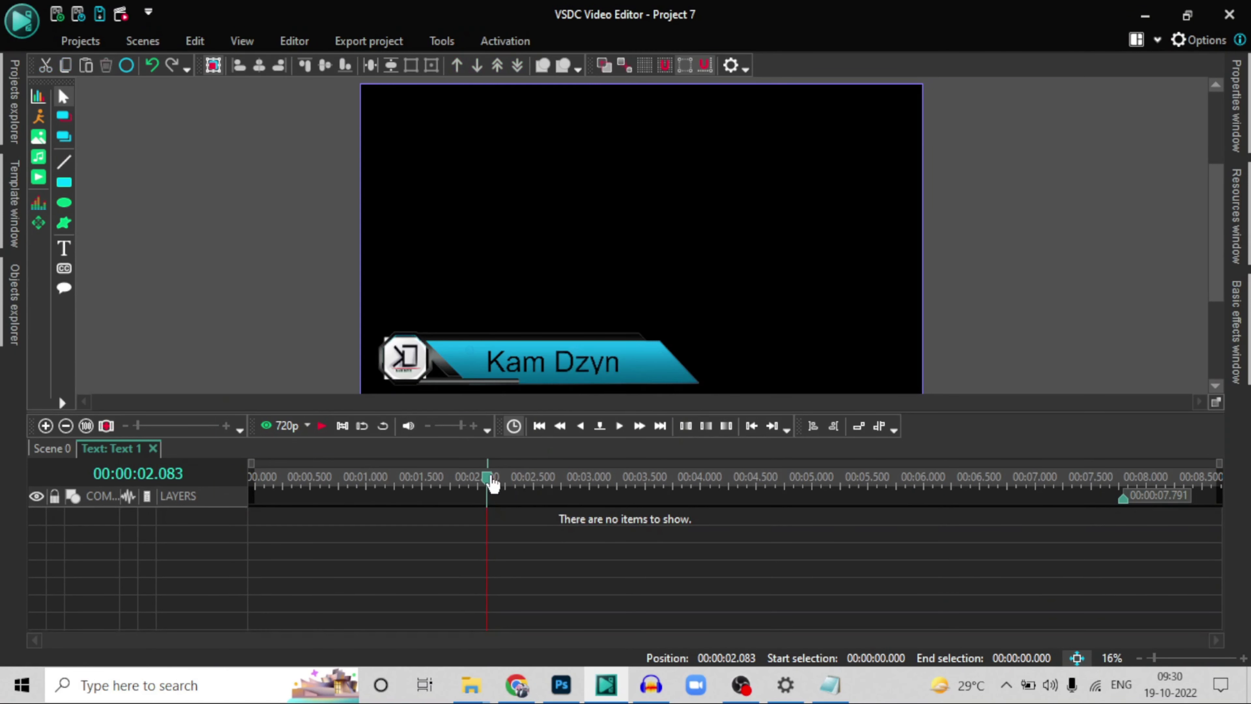
# Step: Apply a Push transition to the Text 1 object from 00:00:00.000, accept its position settings and shorten it to about 3 seconds
pyautogui.moveTo(491, 480); pyautogui.dragTo(254, 477)
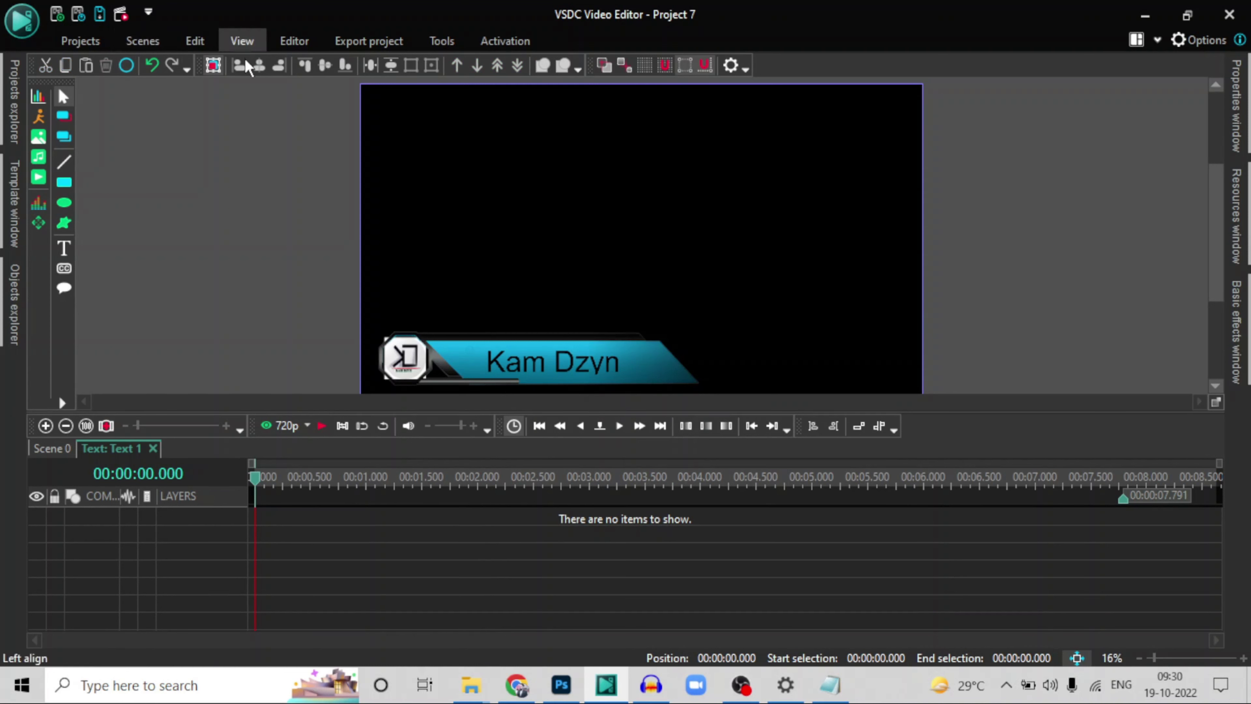
pyautogui.click(299, 45)
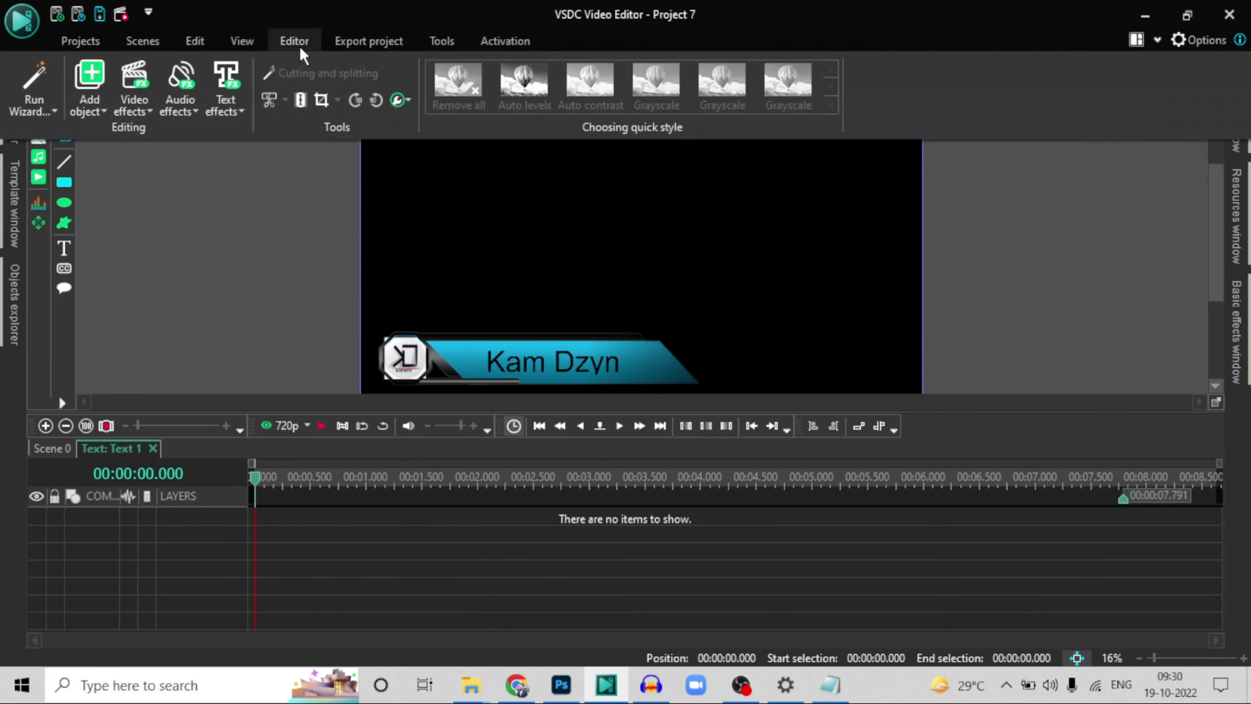
pyautogui.click(146, 94)
pyautogui.moveTo(209, 231)
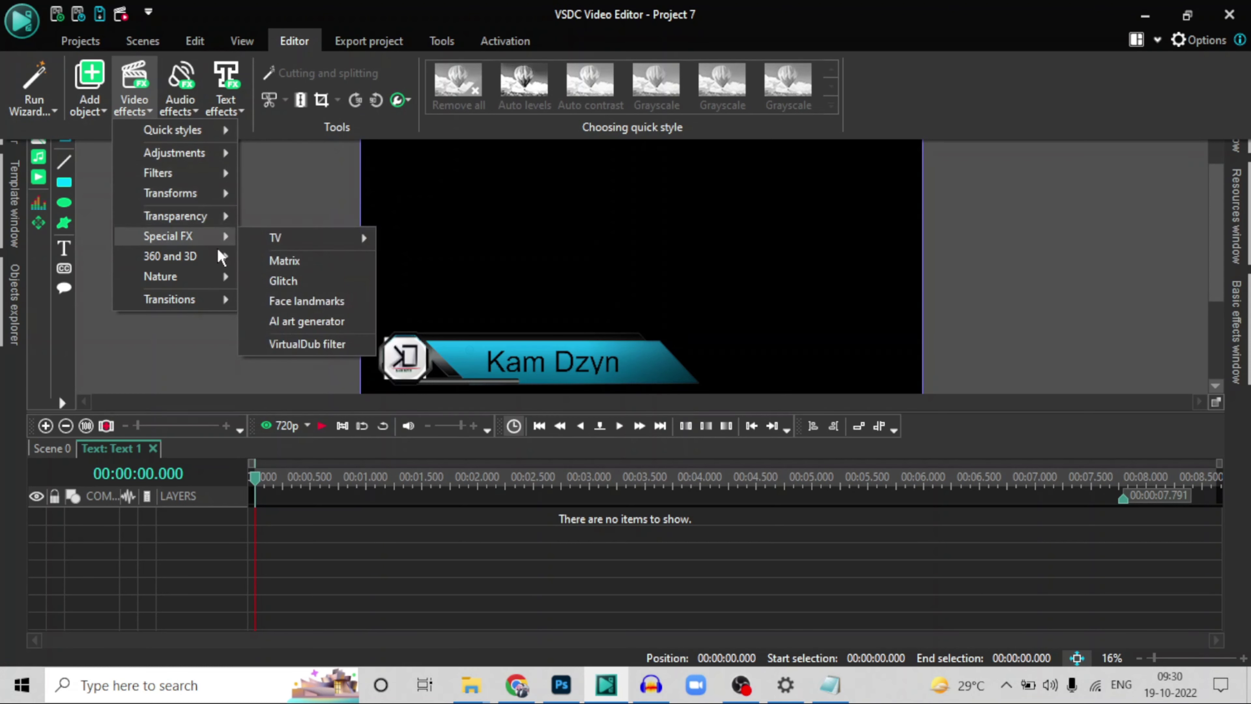
pyautogui.moveTo(214, 299)
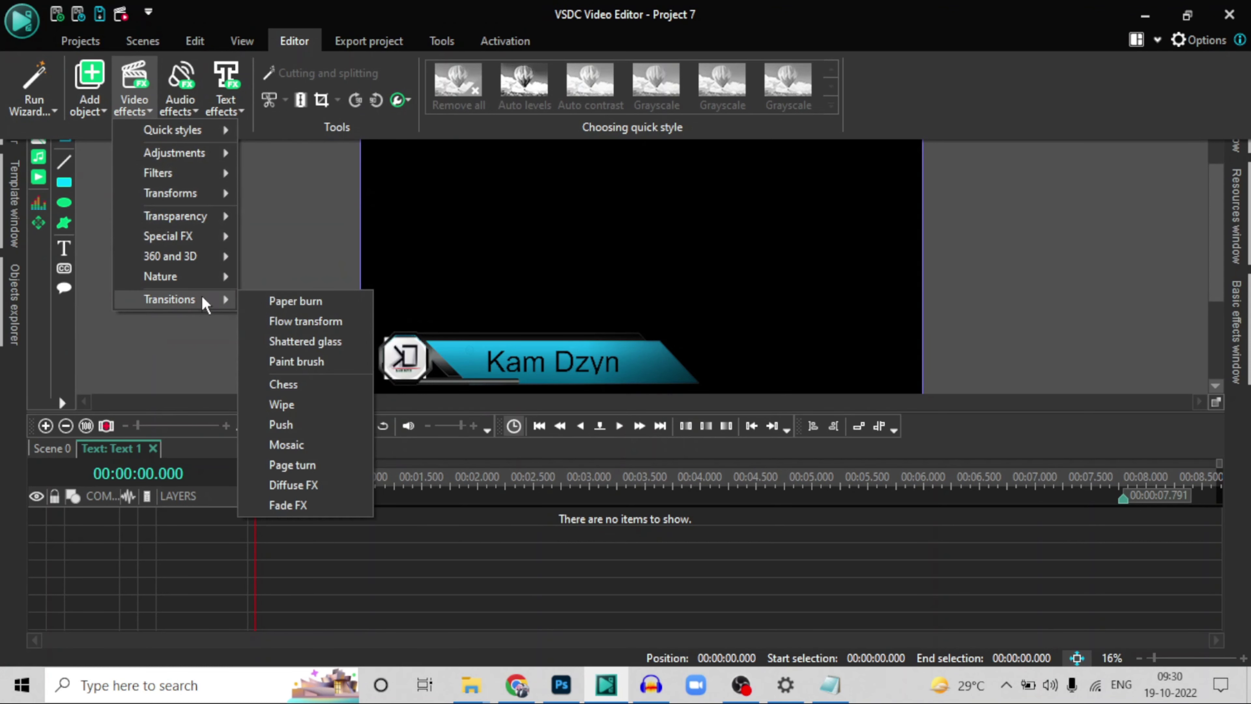
pyautogui.click(284, 427)
pyautogui.click(351, 348)
pyautogui.click(770, 433)
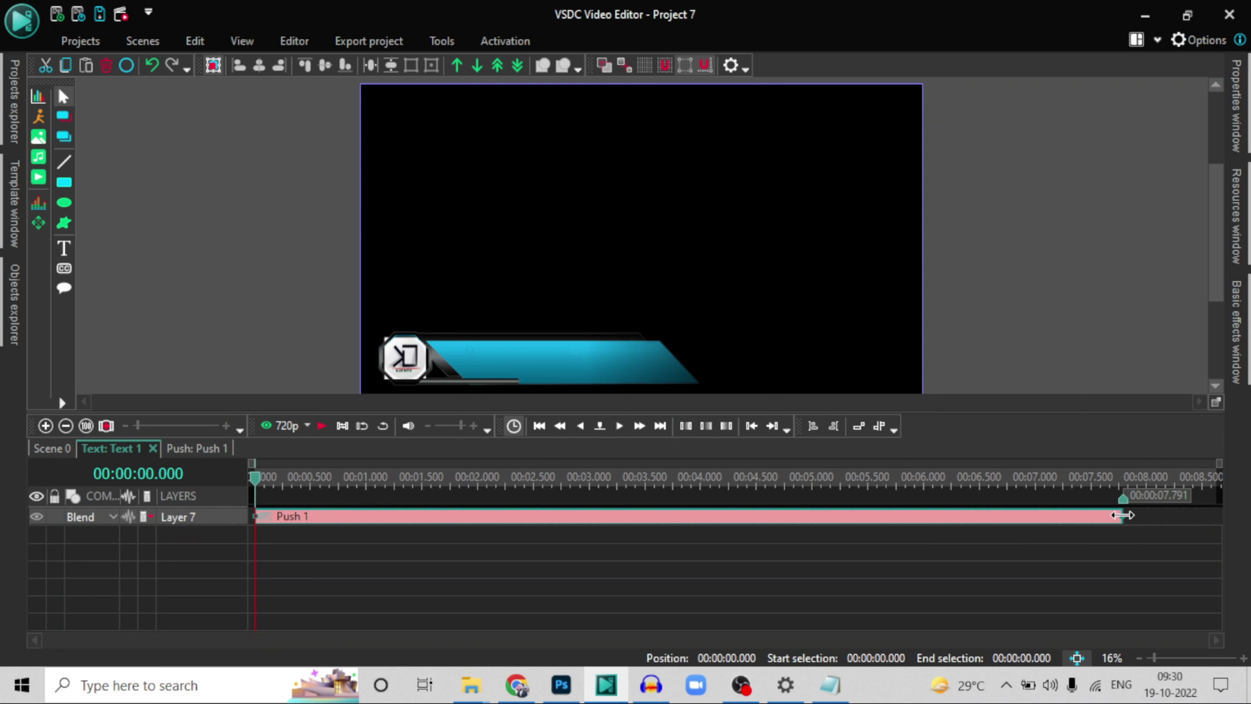
pyautogui.moveTo(1122, 515); pyautogui.dragTo(583, 509)
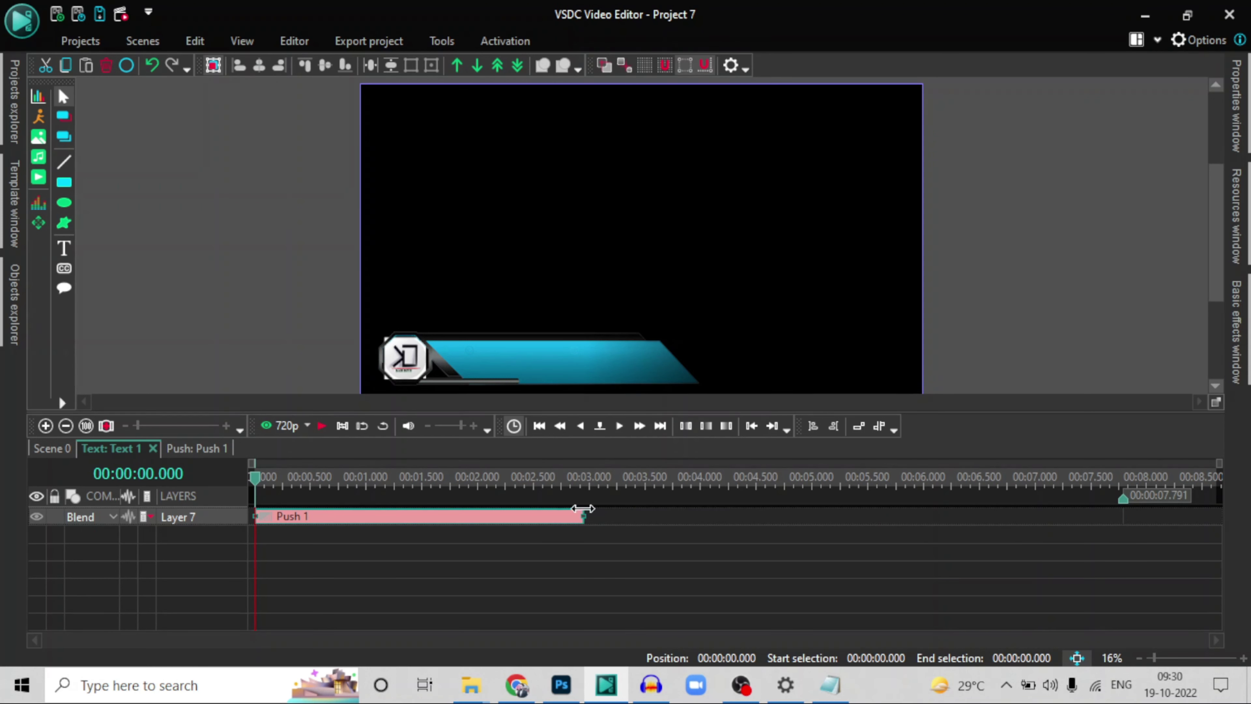
# Step: Return to Scene 0 and play from 00:00:00.000 to check the push on the text, then rewind to the start
pyautogui.click(46, 448)
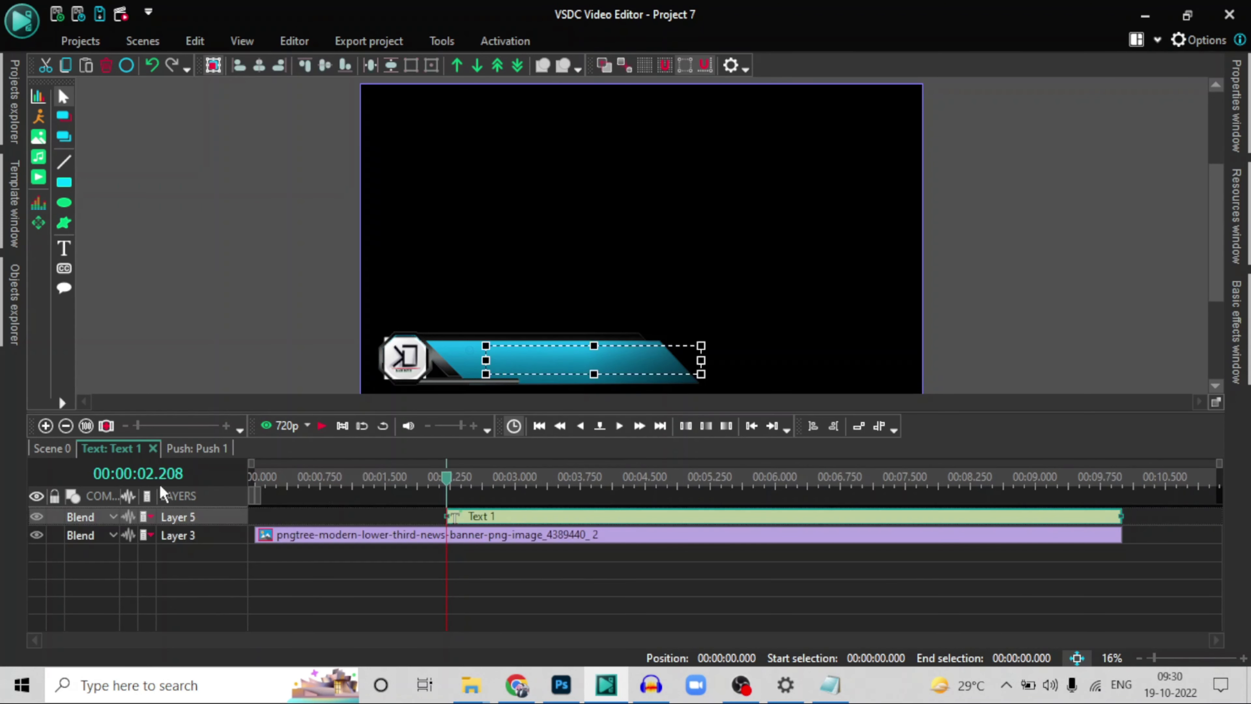
pyautogui.moveTo(449, 483); pyautogui.dragTo(5, 405)
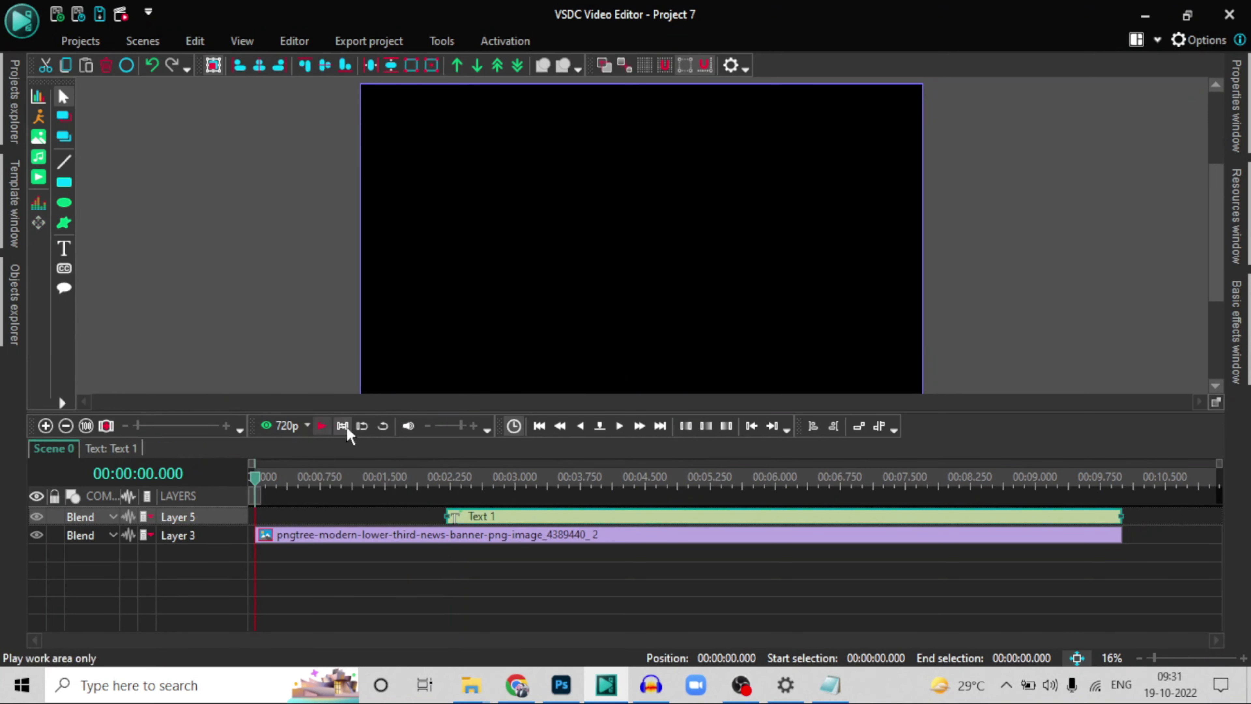
pyautogui.press('space')
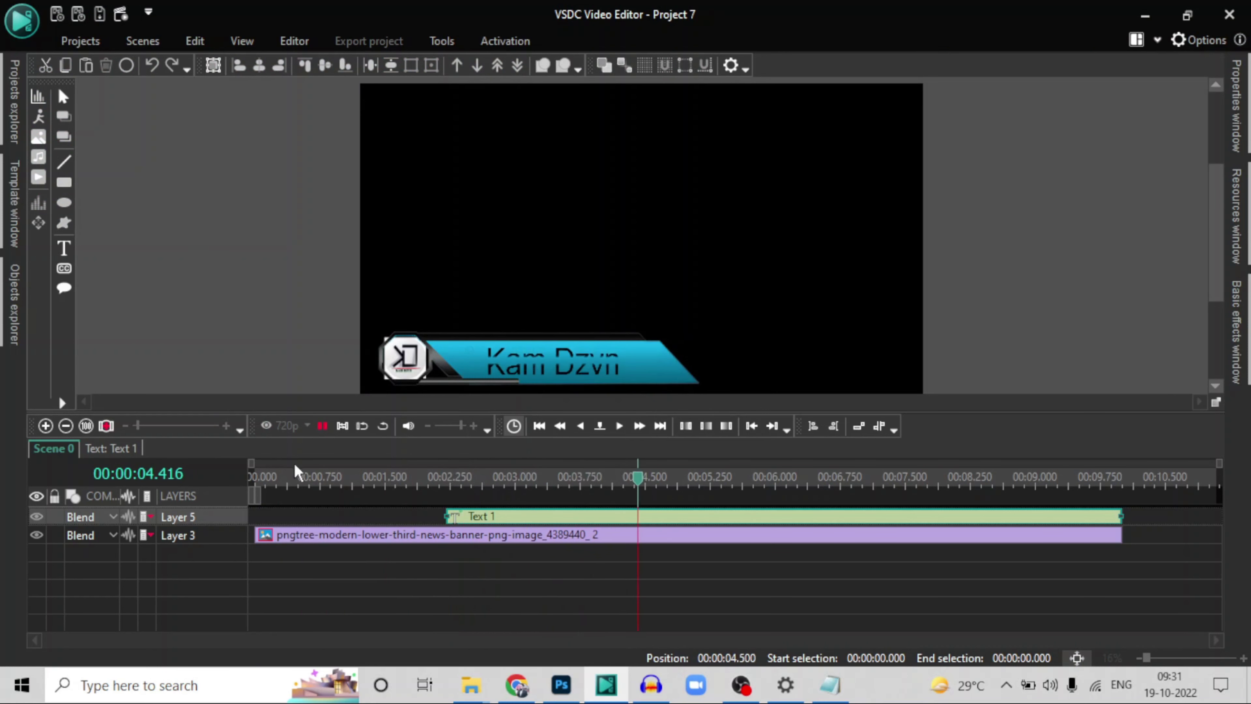
pyautogui.click(323, 427)
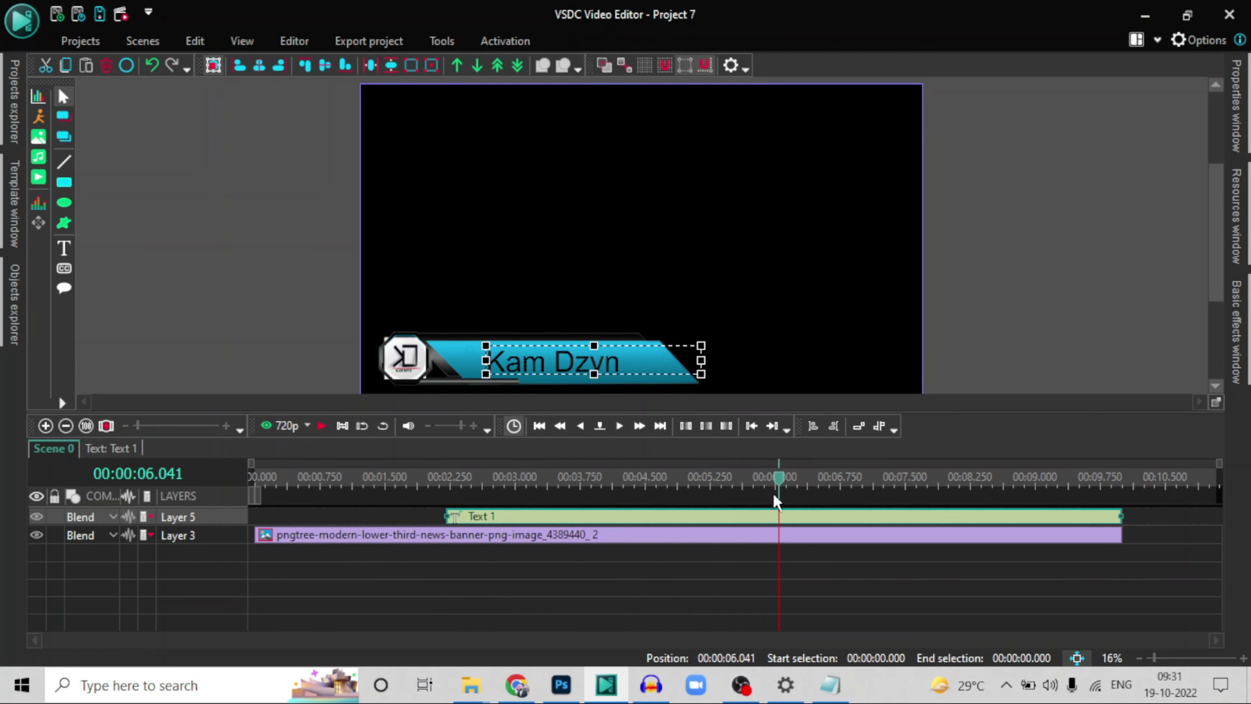
pyautogui.press('Home')
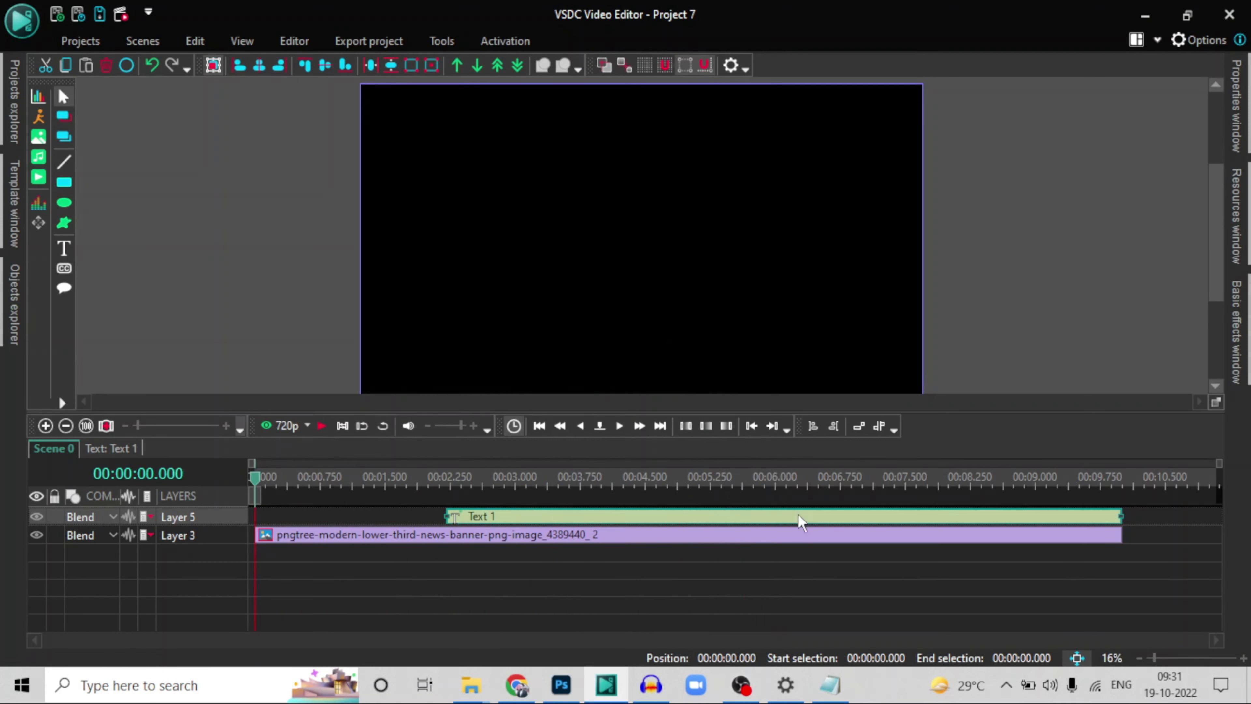
# Step: Open the Text 1 object's effects and delete its push effect
pyautogui.doubleClick(662, 517)
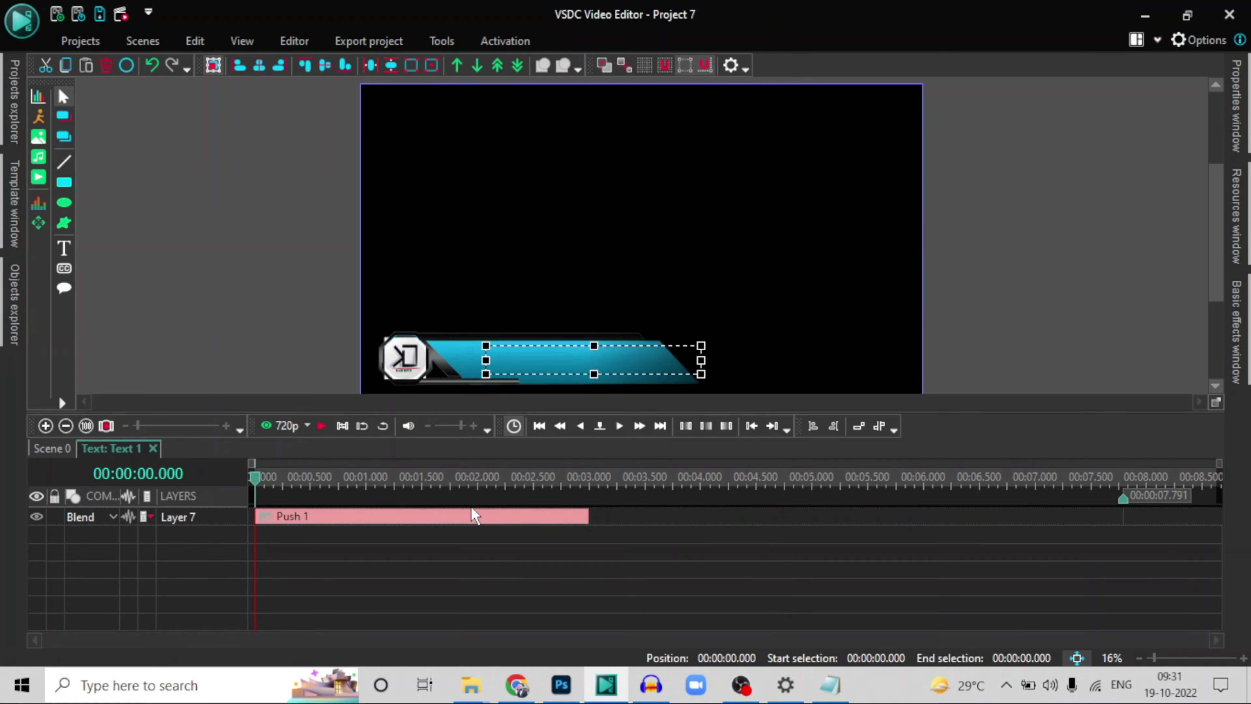
pyautogui.click(443, 517)
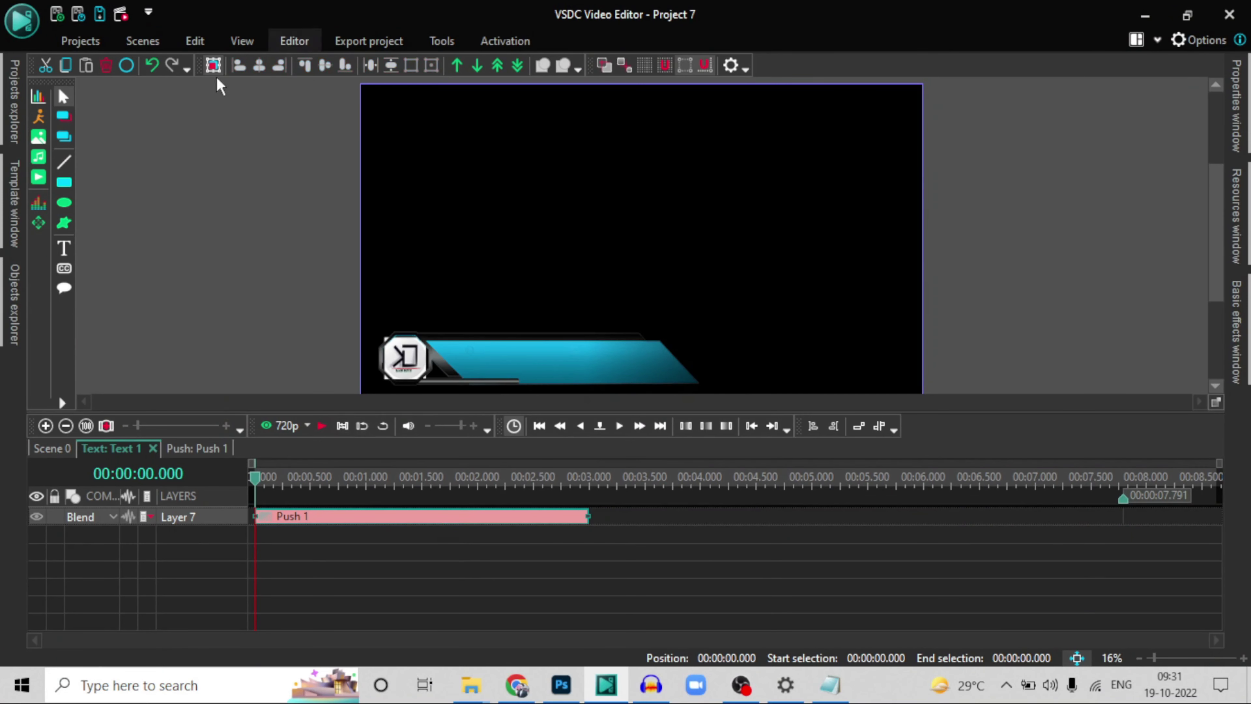
pyautogui.click(107, 65)
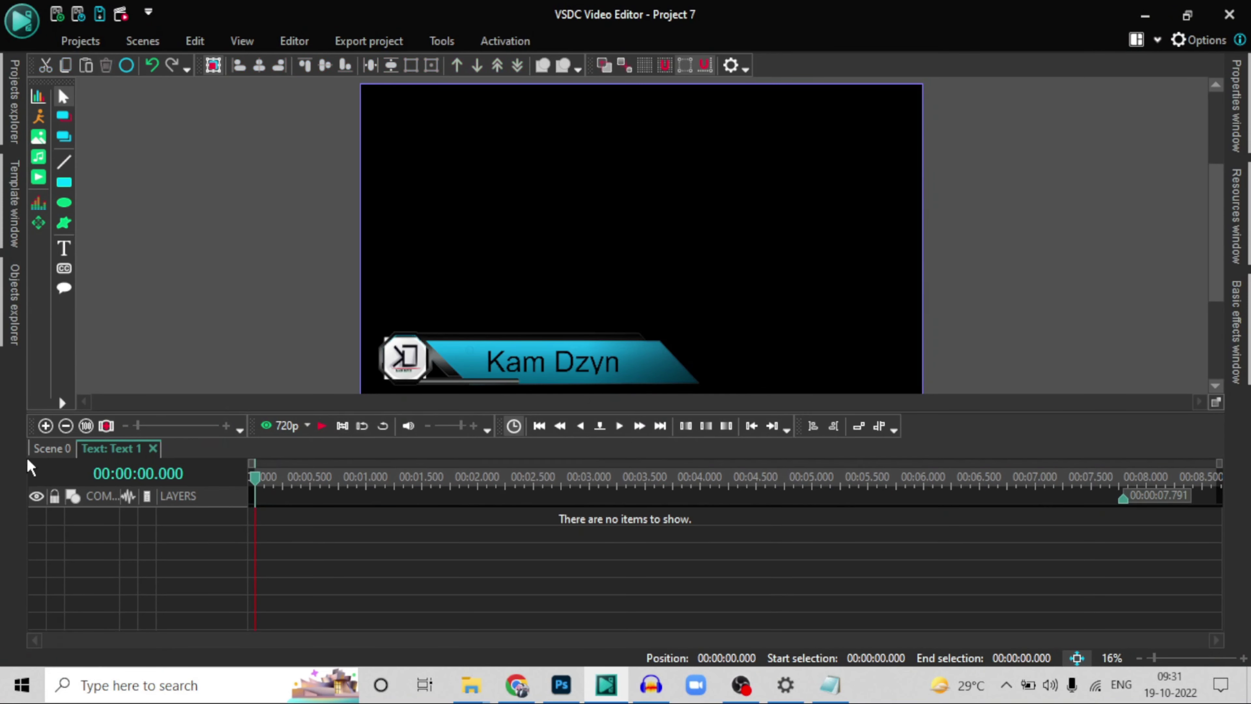
# Step: Delete the wipe effect from the banner image and return to Scene 0 with the time cursor at 00:00:00.000
pyautogui.click(42, 448)
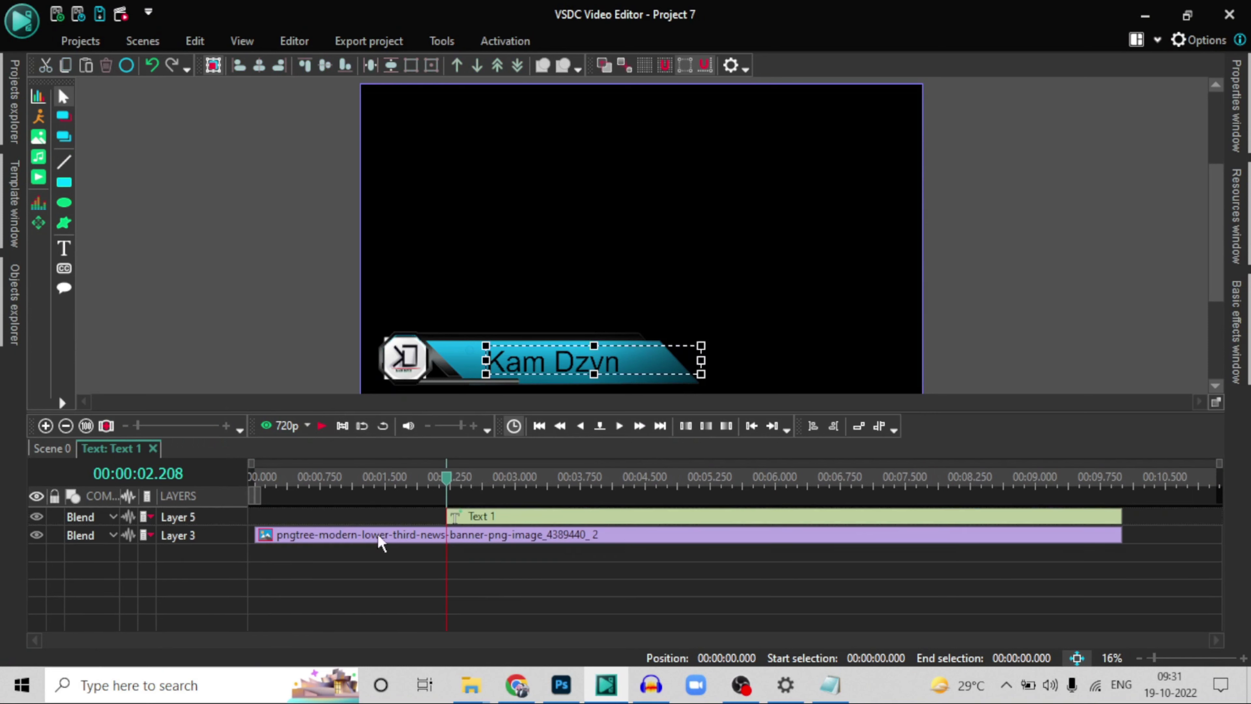
pyautogui.doubleClick(490, 533)
pyautogui.click(483, 516)
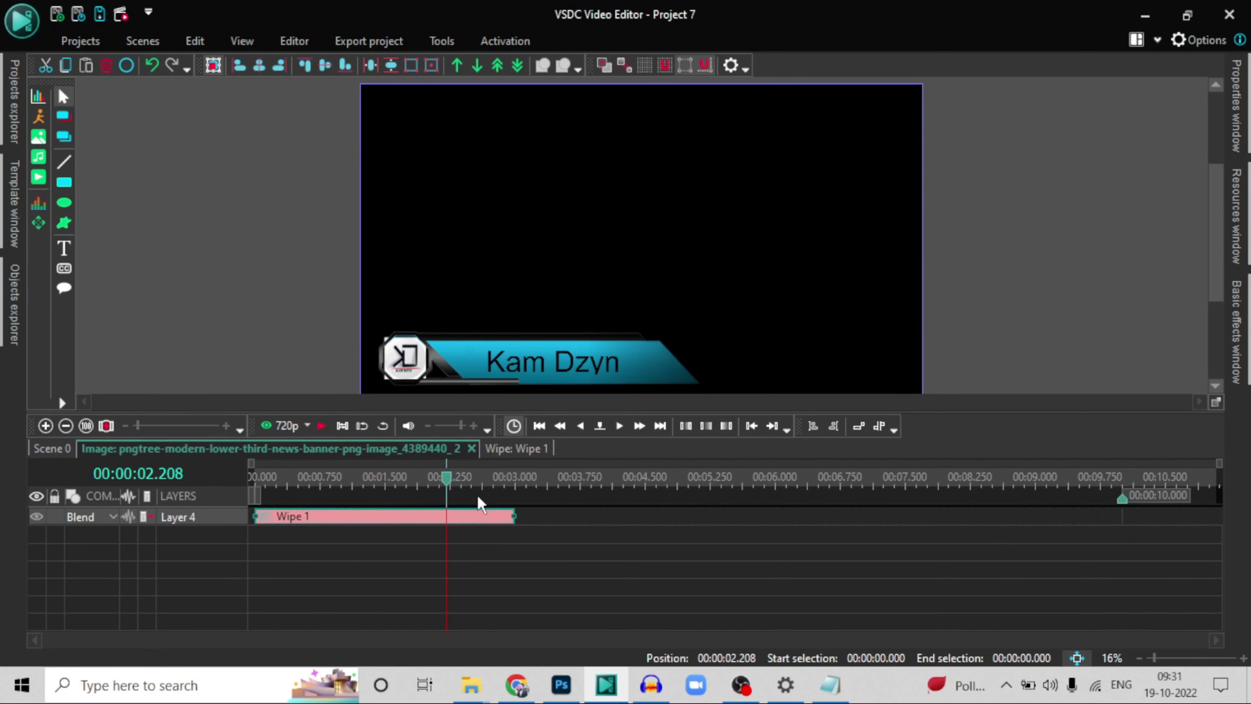
pyautogui.click(106, 66)
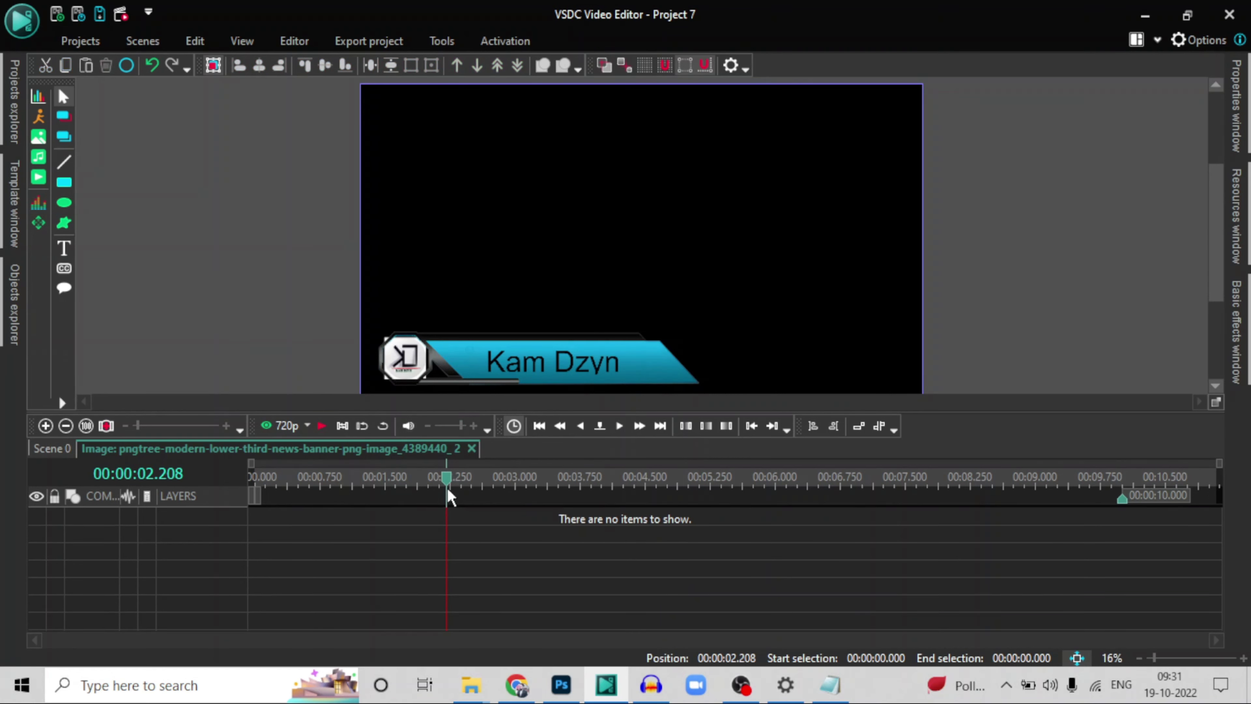
pyautogui.moveTo(446, 486); pyautogui.dragTo(167, 475)
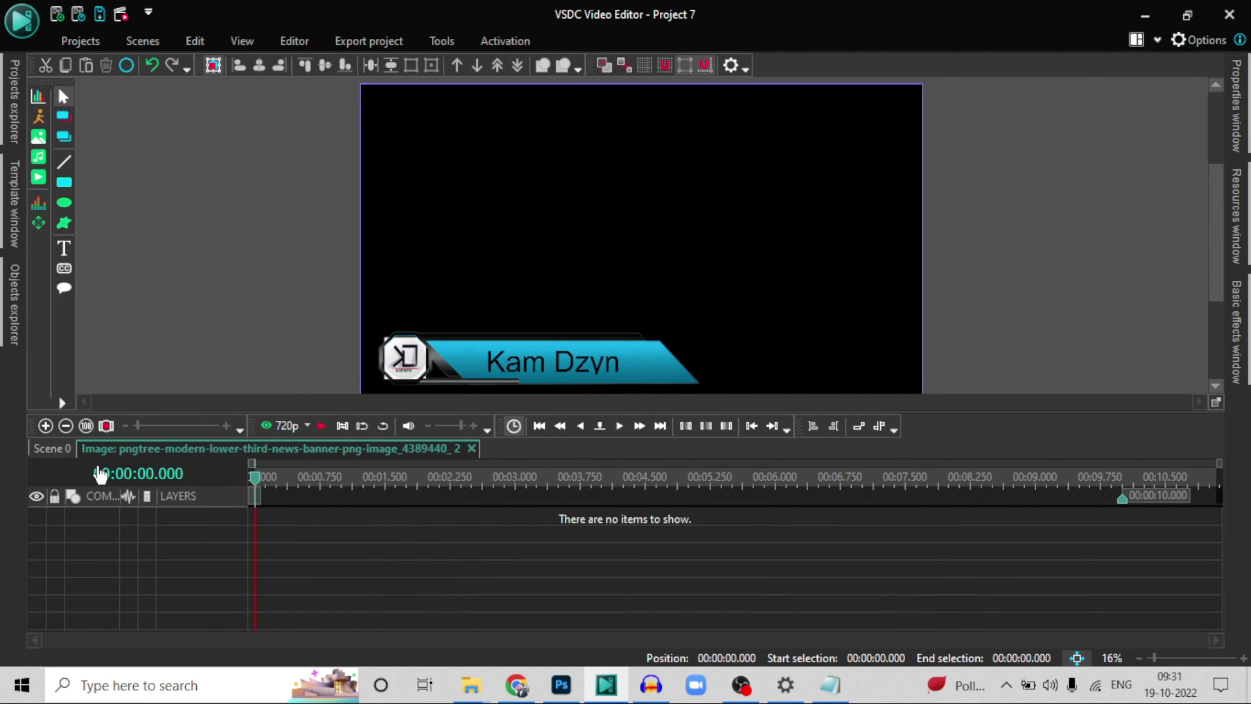
pyautogui.click(53, 448)
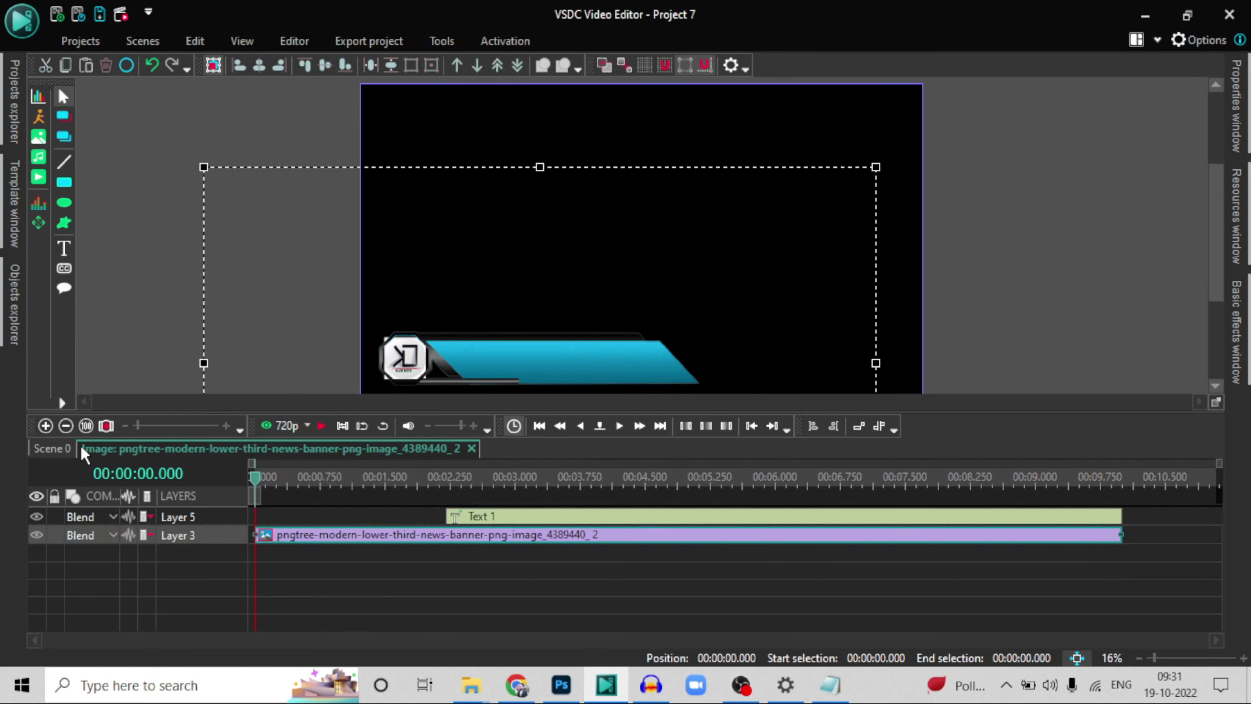
# Step: Extend Text 1 back to the start of the timeline and shorten its end to about 6 seconds
pyautogui.click(463, 516)
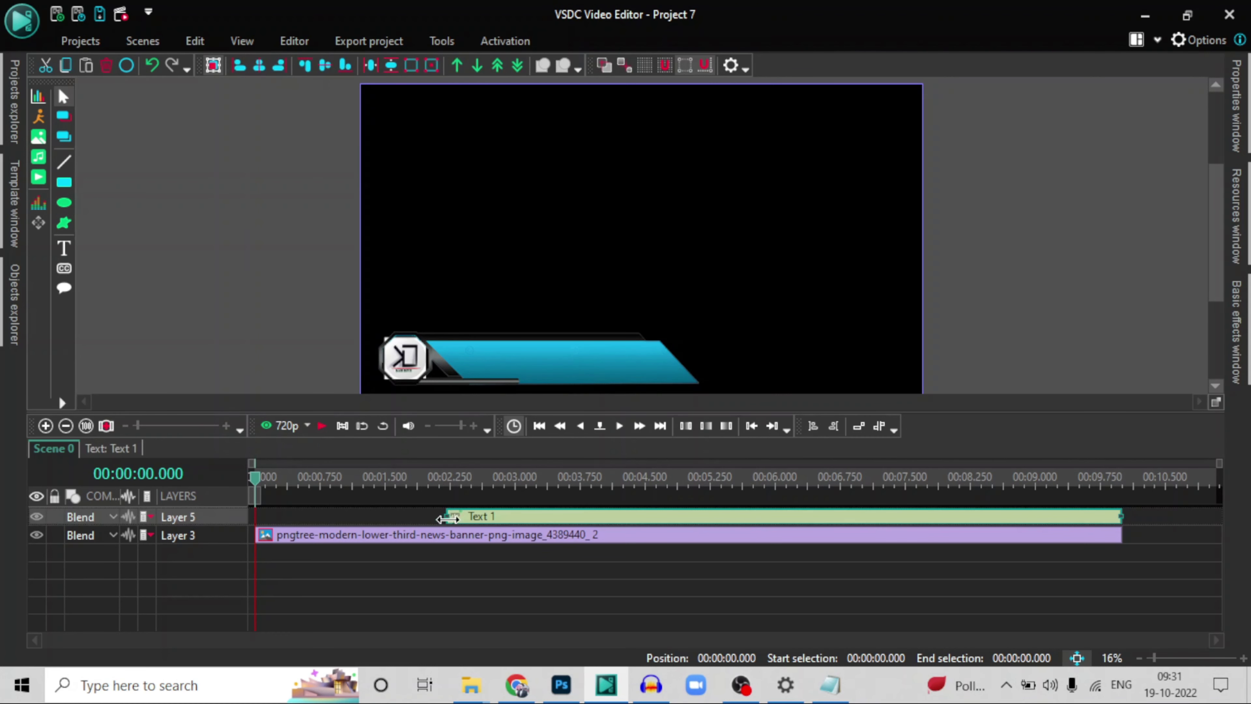
pyautogui.moveTo(447, 517); pyautogui.dragTo(203, 517)
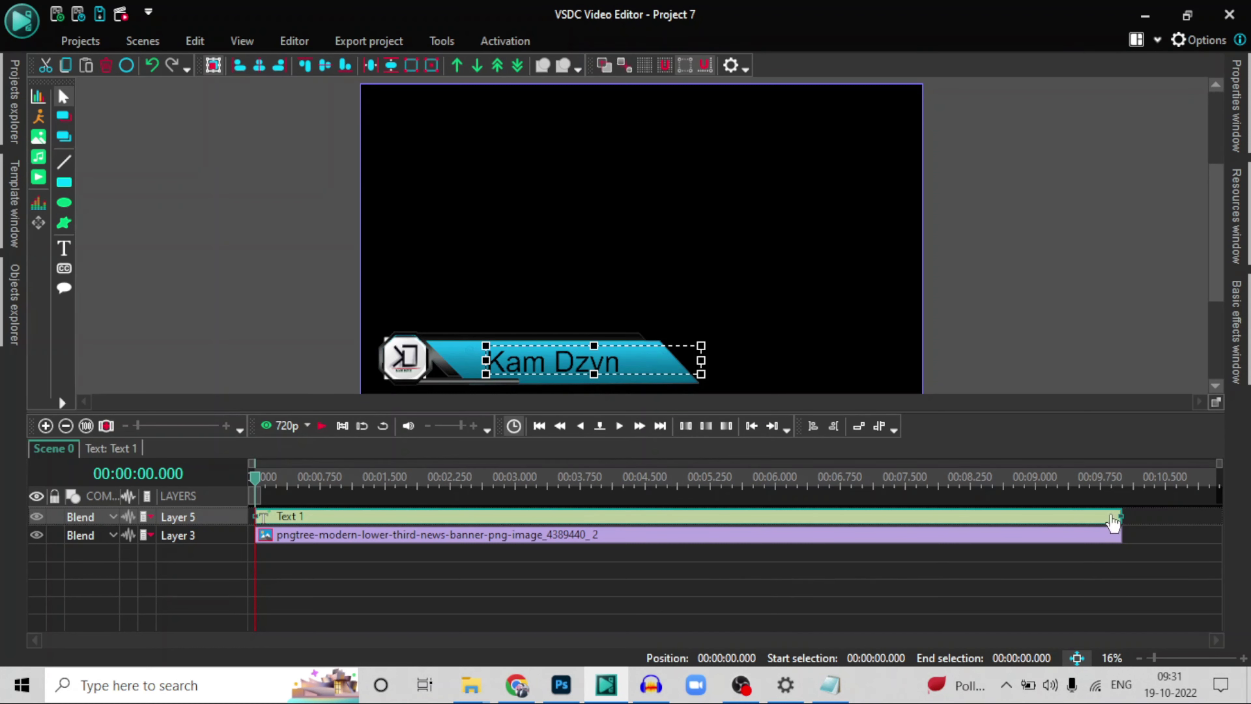
pyautogui.moveTo(1119, 518); pyautogui.dragTo(786, 516)
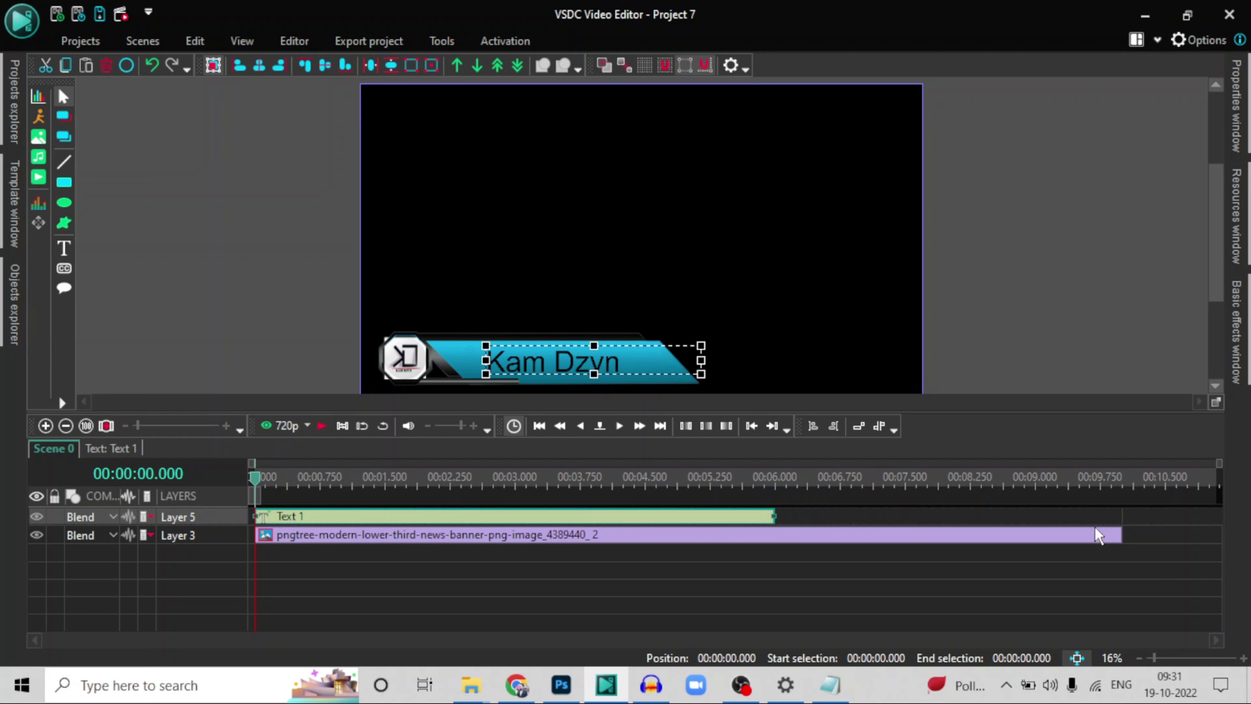
# Step: Shorten the banner image to 6 seconds so that it ends together with Text 1
pyautogui.click(1102, 537)
pyautogui.moveTo(1121, 531); pyautogui.dragTo(781, 512)
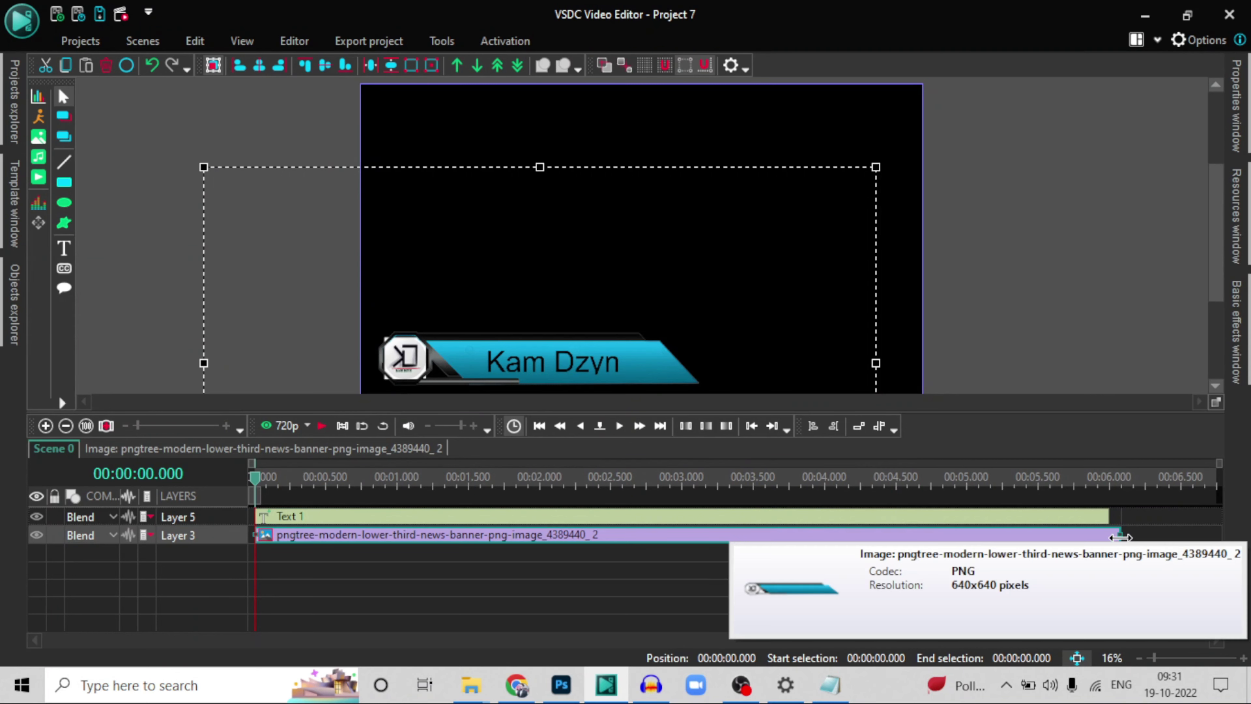
pyautogui.moveTo(1119, 534); pyautogui.dragTo(1109, 534)
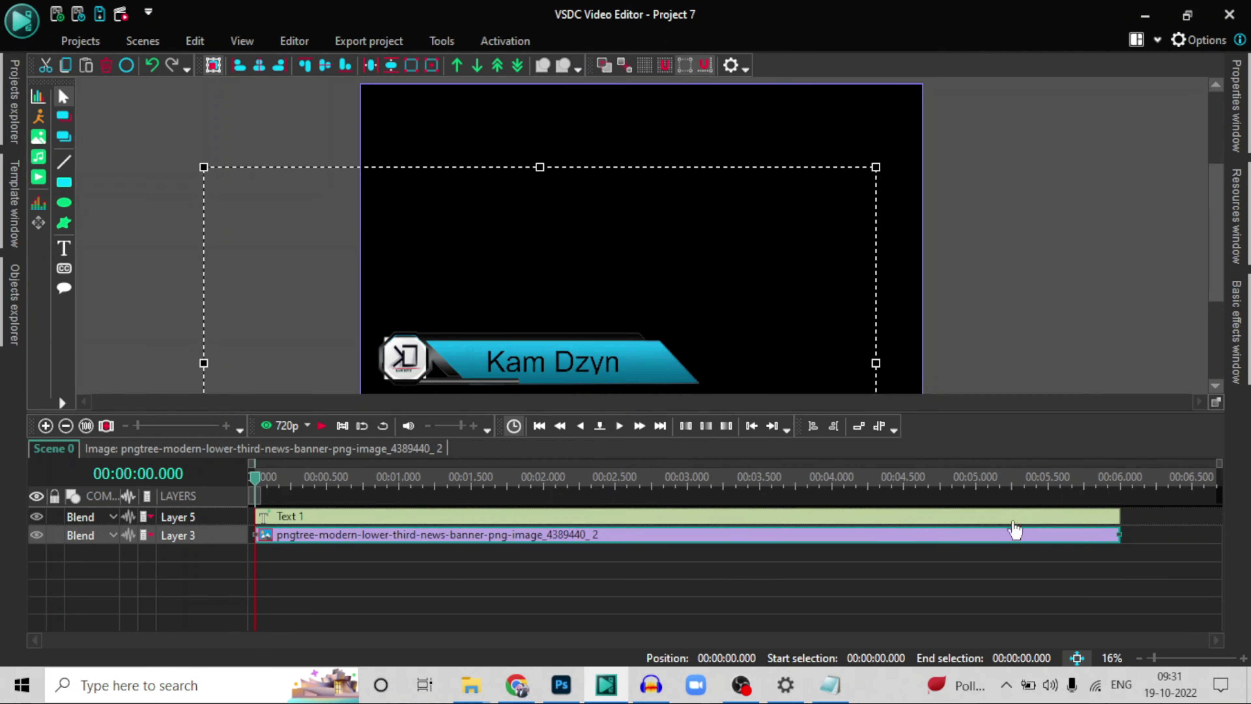
# Step: Select Text 1 together with the banner image and convert both to a sprite
pyautogui.click(1010, 517)
pyautogui.rightClick(1009, 517)
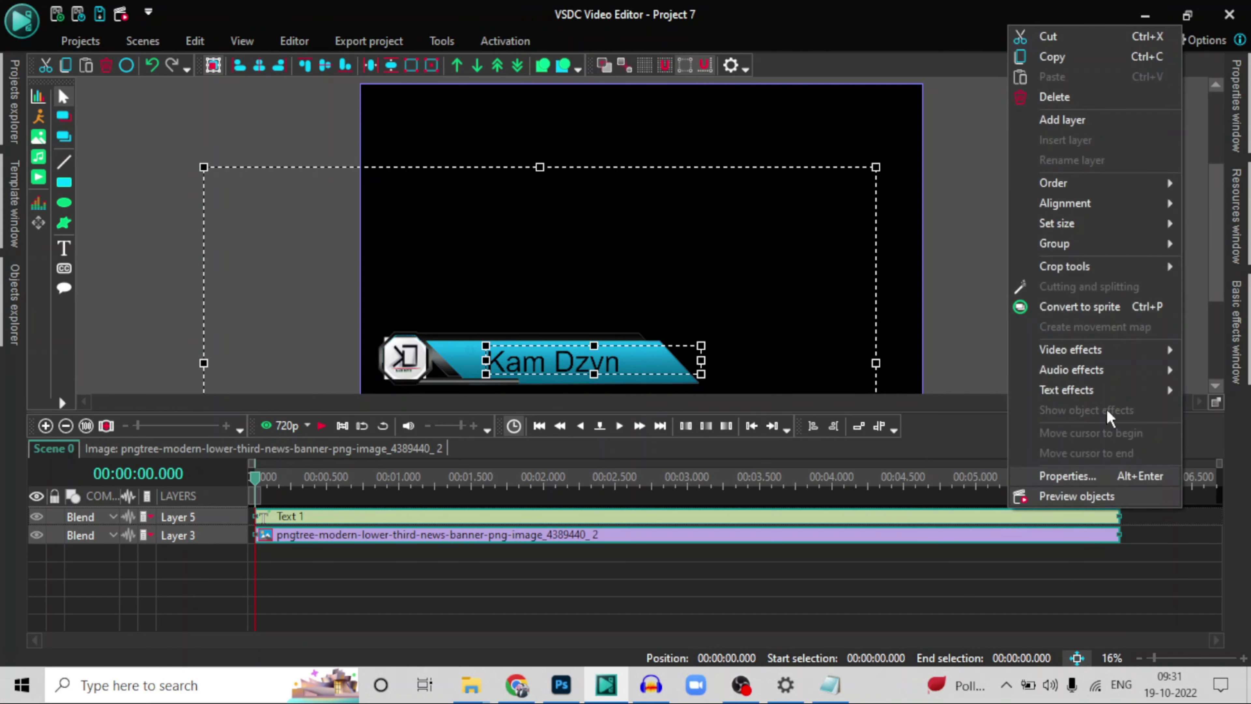
pyautogui.click(1064, 313)
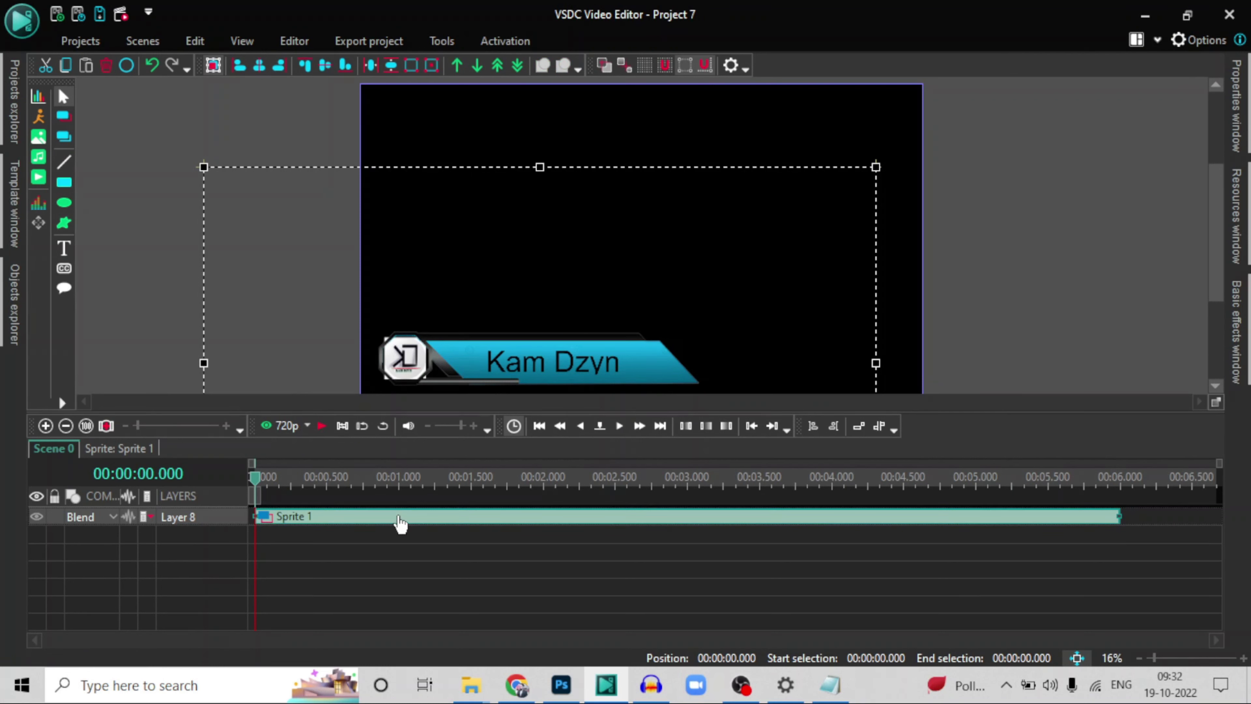
# Step: Open Sprite 1 and move its text and banner image together out beyond the left edge of the scene
pyautogui.doubleClick(400, 518)
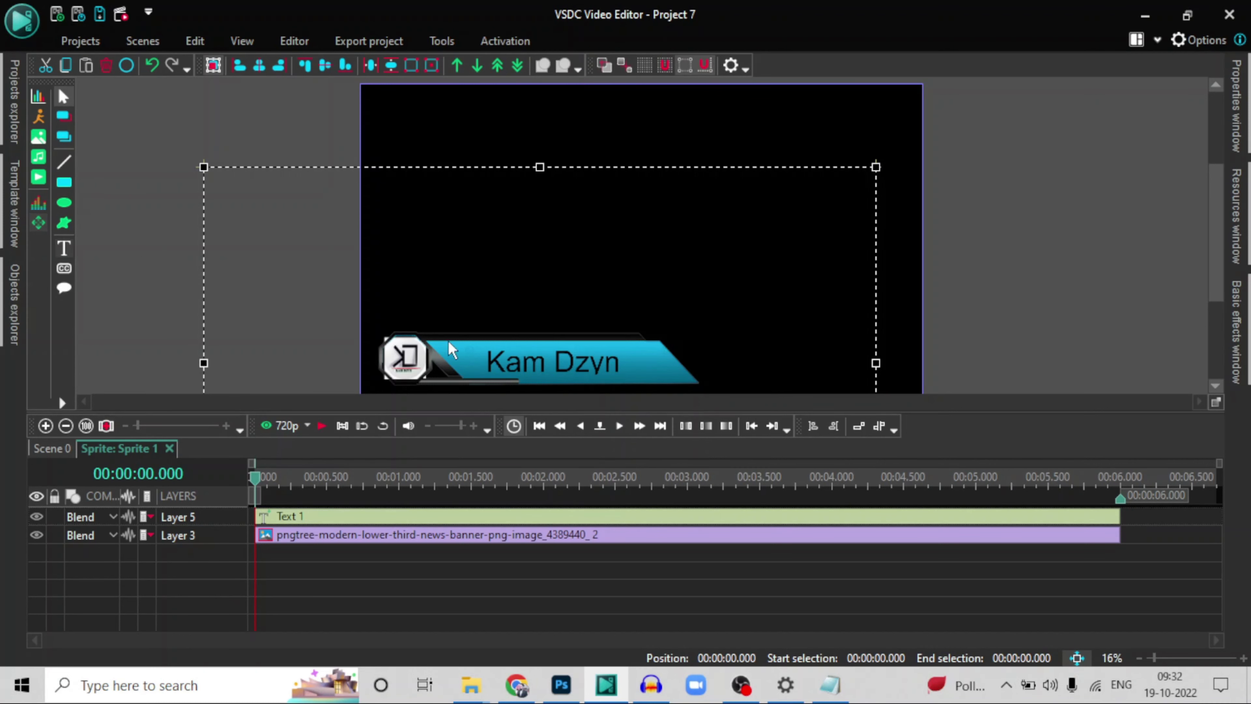
pyautogui.moveTo(536, 366); pyautogui.dragTo(257, 324)
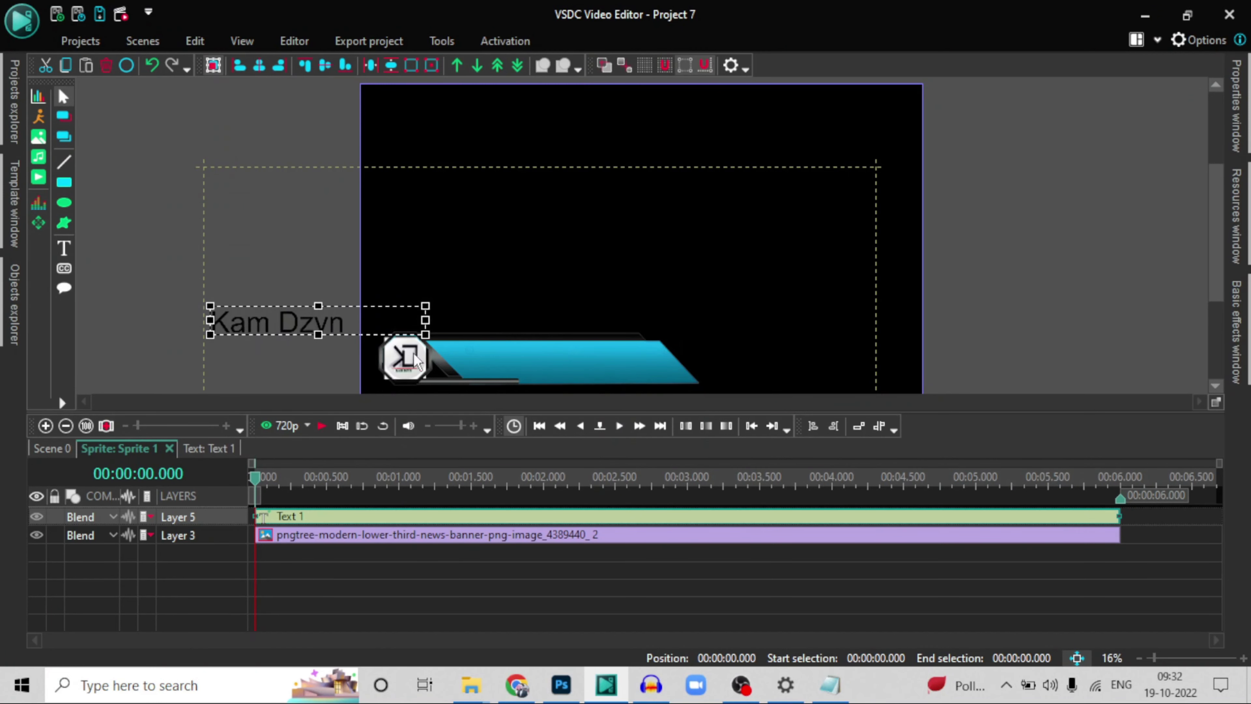
pyautogui.hotkey('ctrl', 'z')
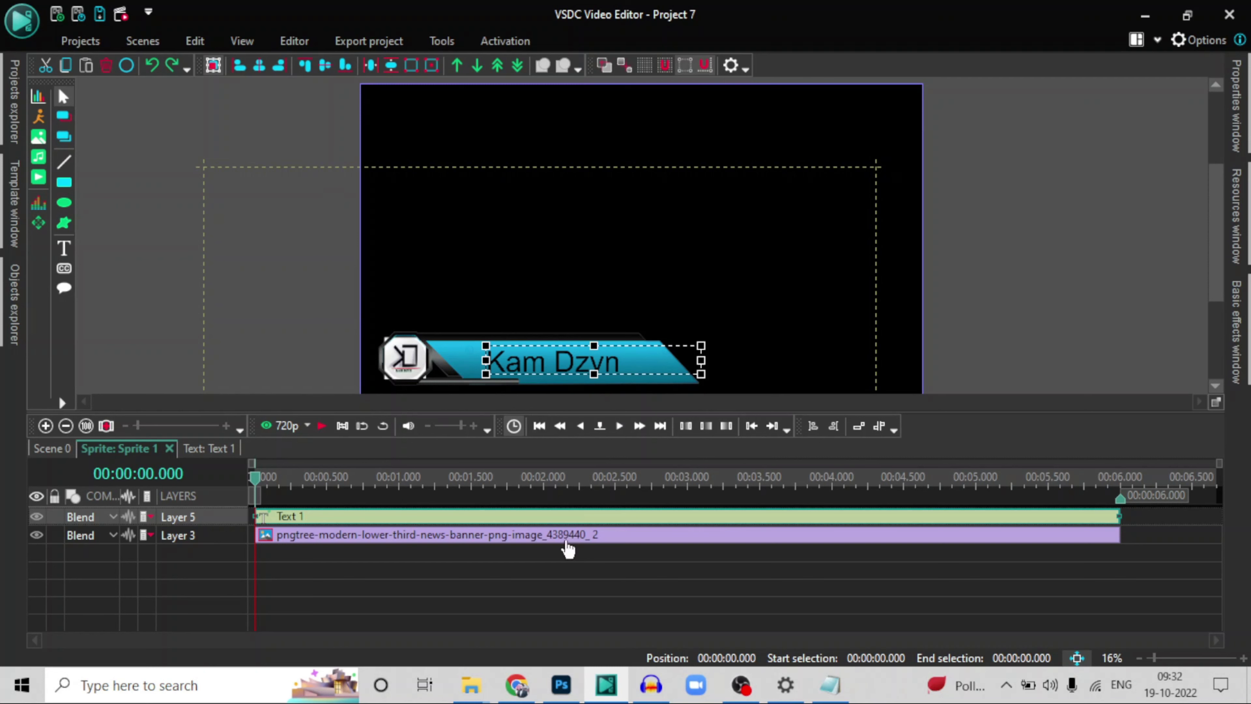
pyautogui.click(567, 542)
pyautogui.moveTo(546, 364); pyautogui.dragTo(205, 367)
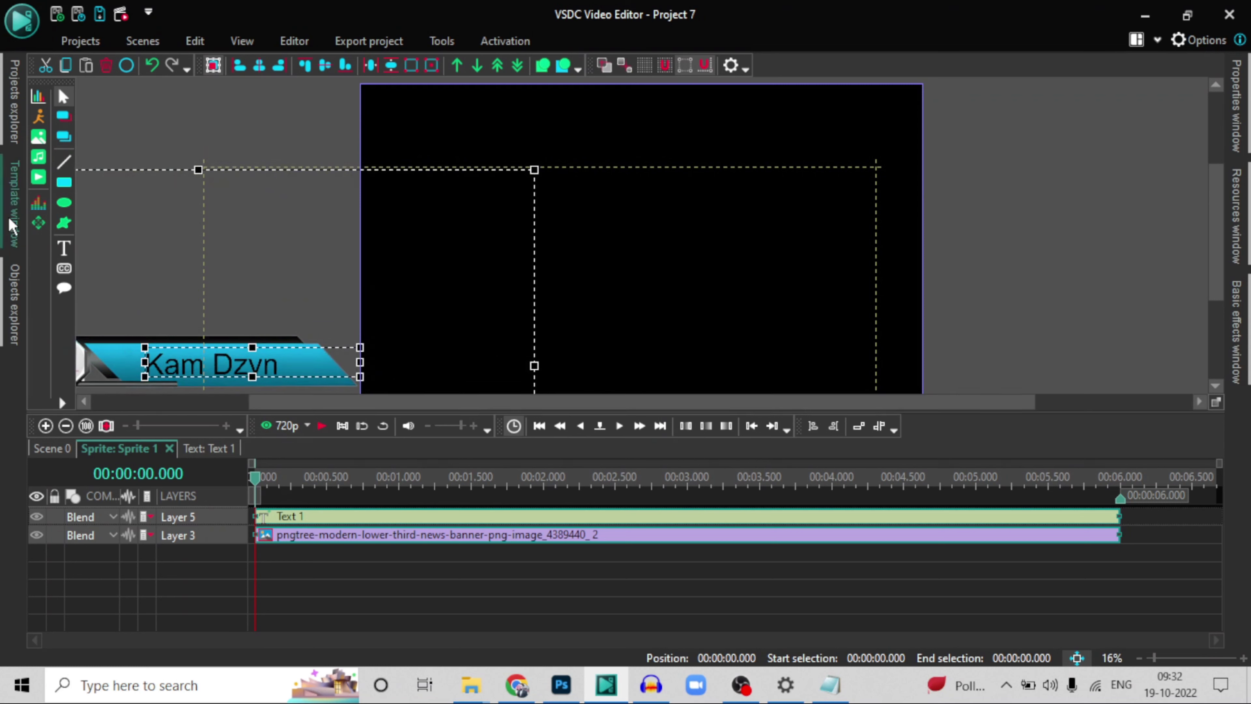
# Step: Try to add a movement inside Sprite 1 lasting to the end of the object, with its path starting at the off-scene banner
pyautogui.click(39, 224)
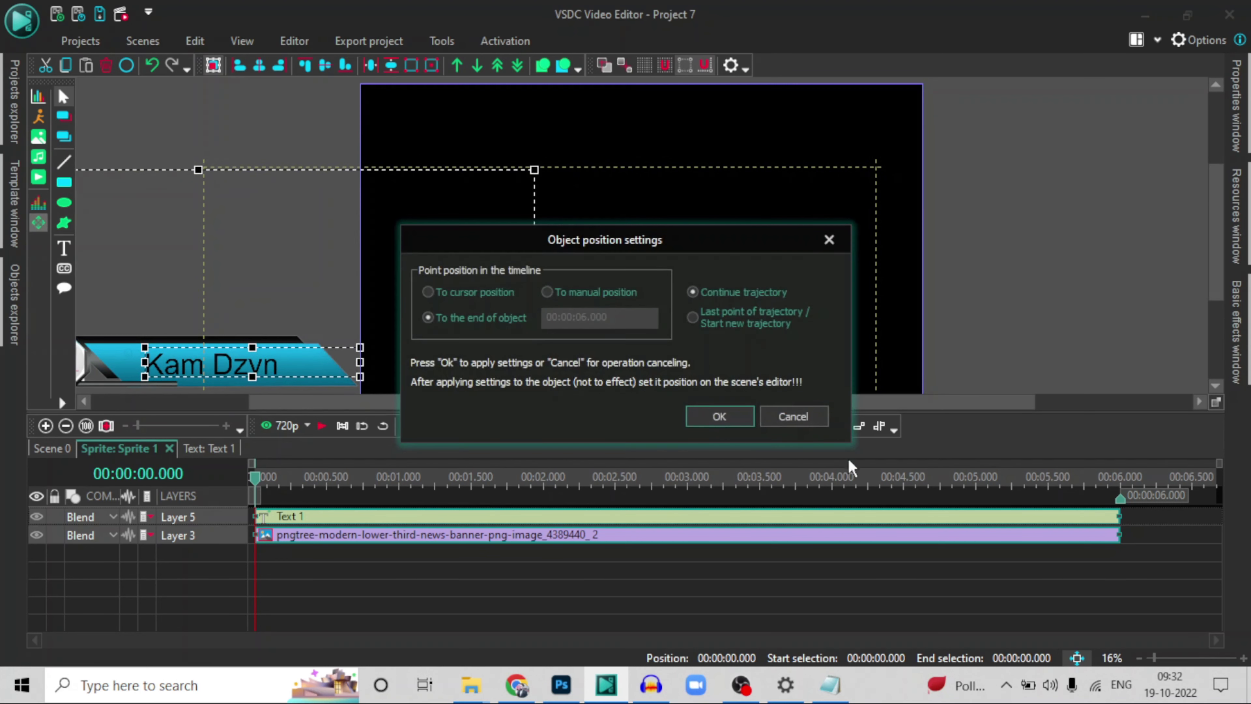
pyautogui.click(719, 416)
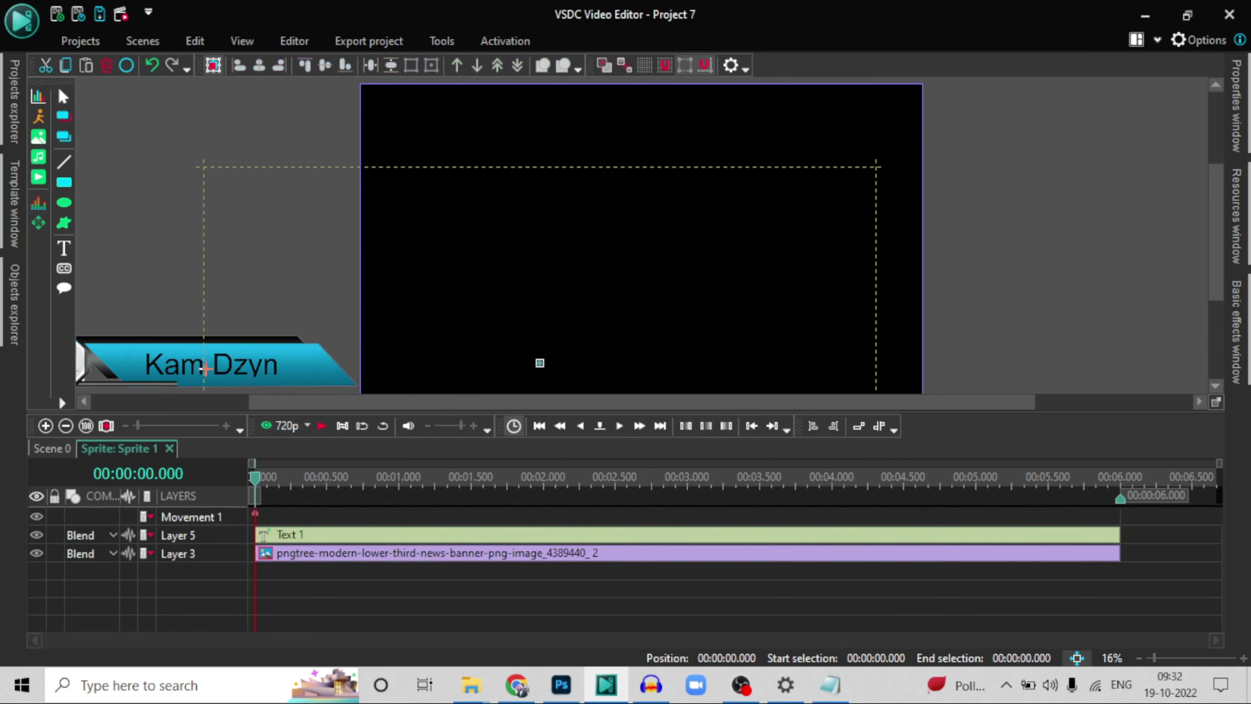
pyautogui.moveTo(185, 365)
pyautogui.mouseDown()
pyautogui.moveTo(299, 368)
pyautogui.moveTo(435, 342)
pyautogui.mouseUp()
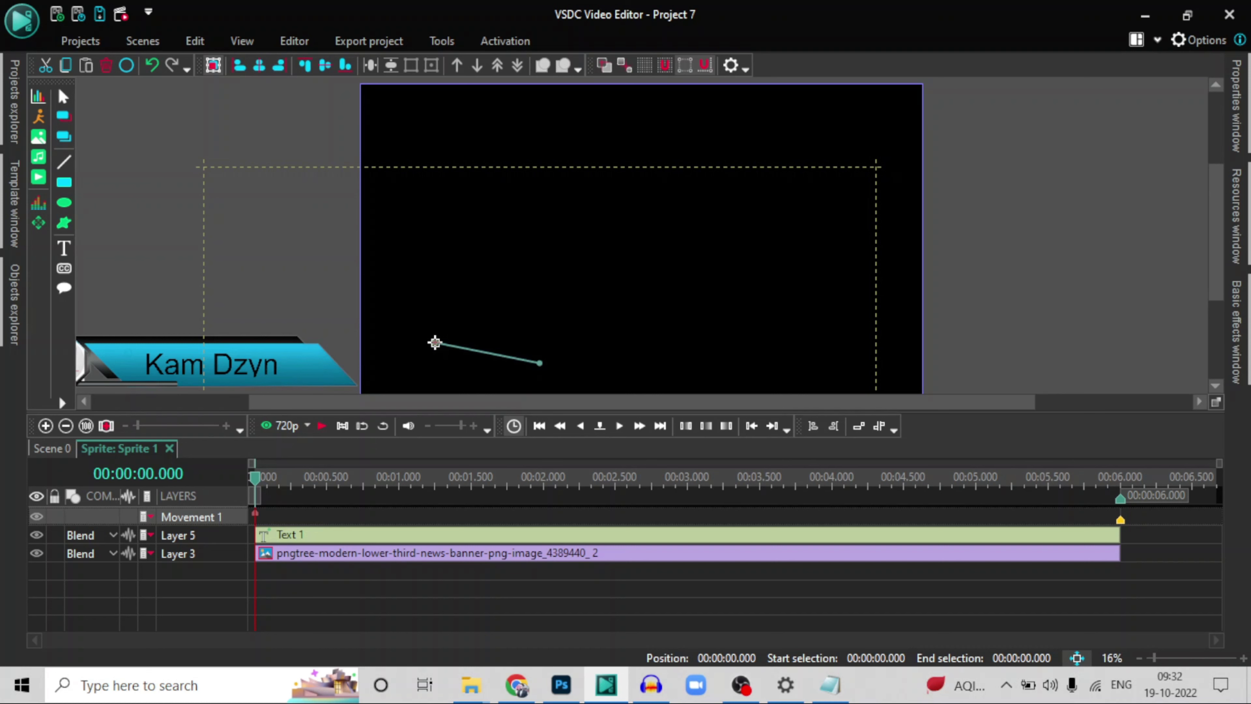
pyautogui.moveTo(435, 342); pyautogui.dragTo(255, 364)
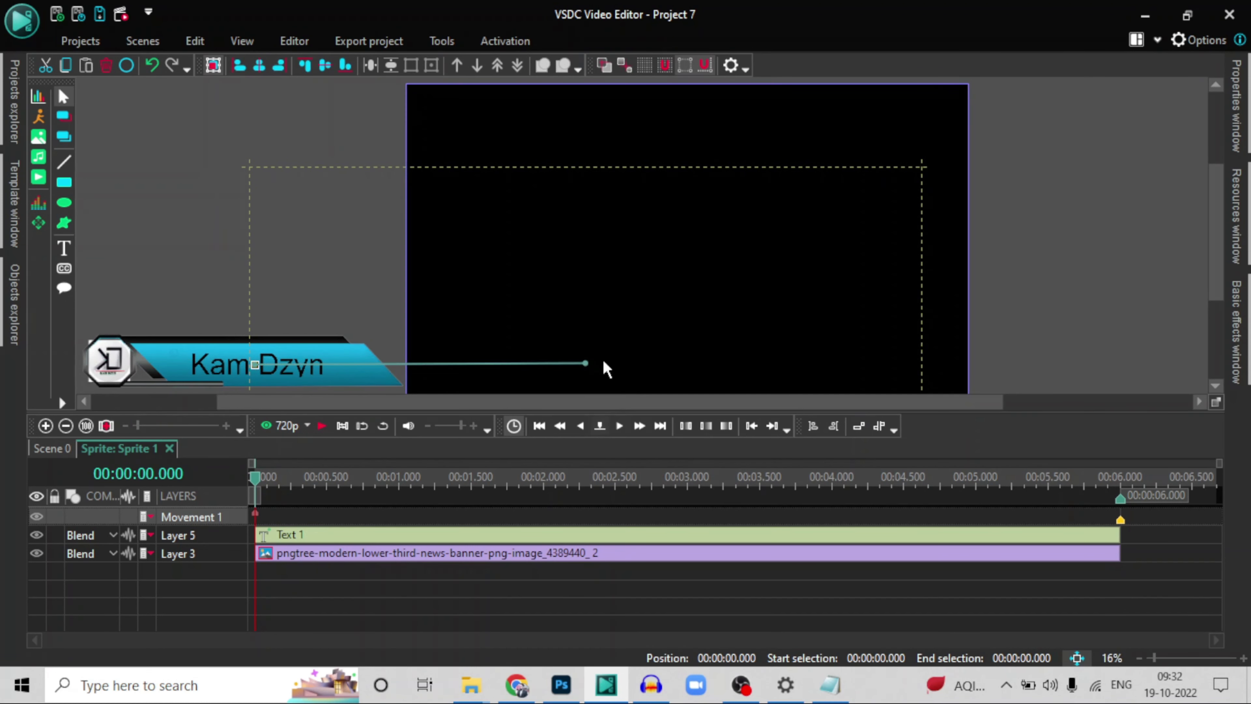
pyautogui.moveTo(585, 368); pyautogui.dragTo(966, 369)
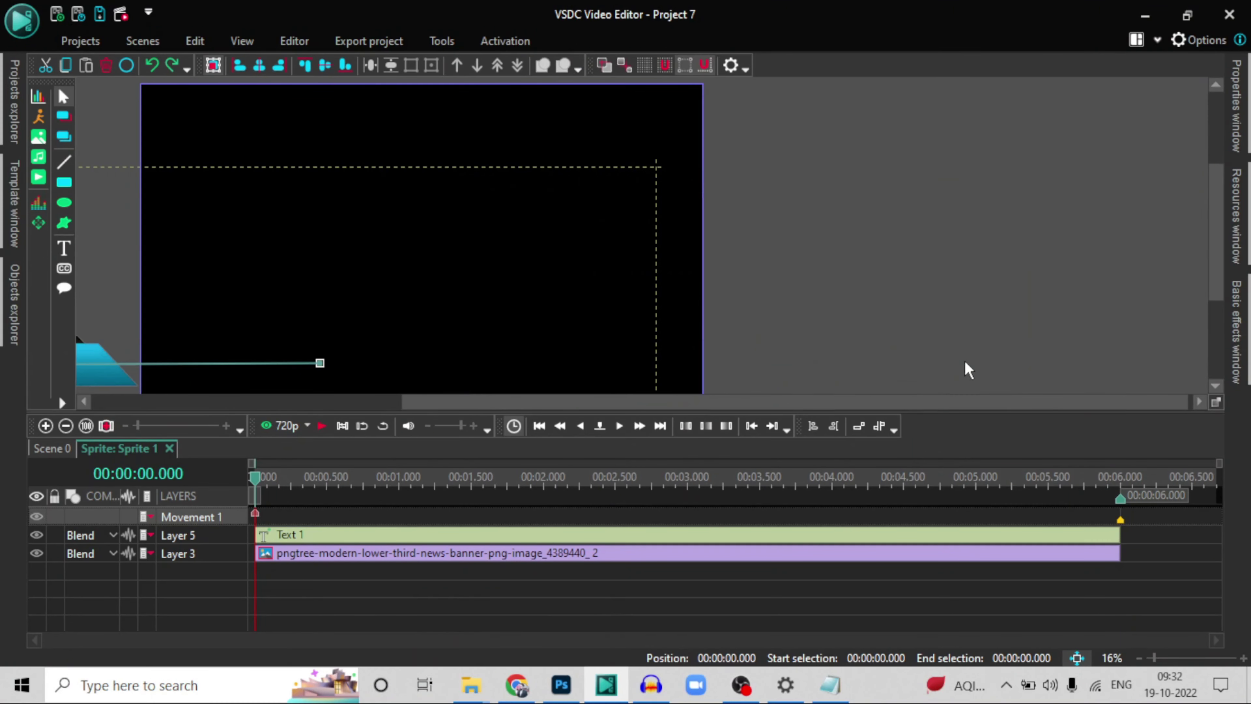
pyautogui.hotkey('ctrl', 'z')
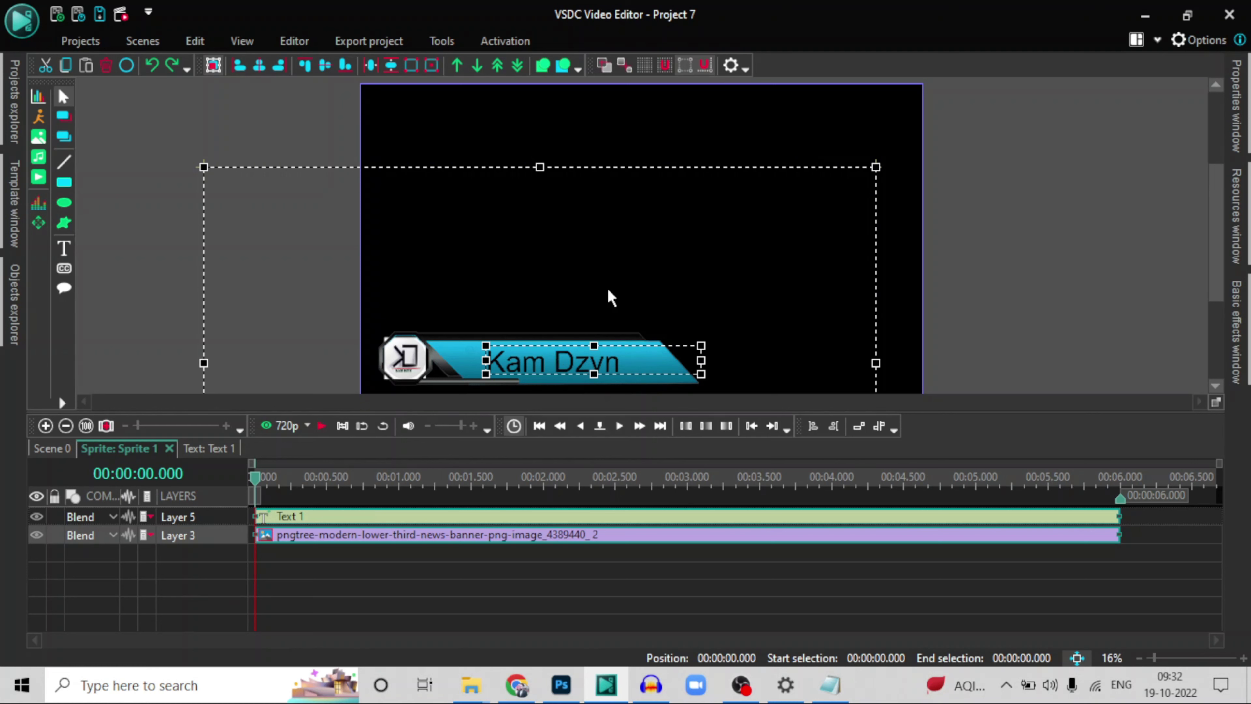
# Step: Move the Kam Dzyn text and the banner image together back out beyond the left edge of the scene
pyautogui.moveTo(552, 376); pyautogui.dragTo(430, 327)
pyautogui.moveTo(837, 282); pyautogui.dragTo(472, 264)
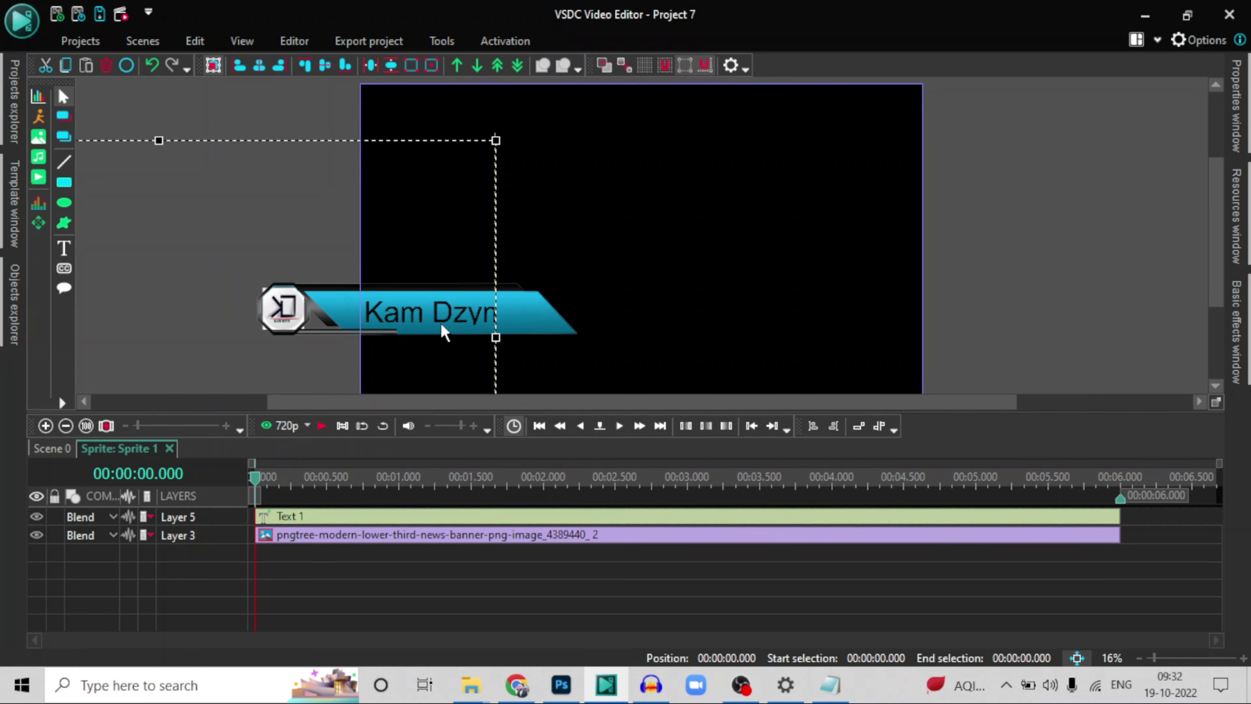
pyautogui.moveTo(443, 326)
pyautogui.mouseDown()
pyautogui.moveTo(374, 329)
pyautogui.moveTo(428, 321)
pyautogui.mouseUp()
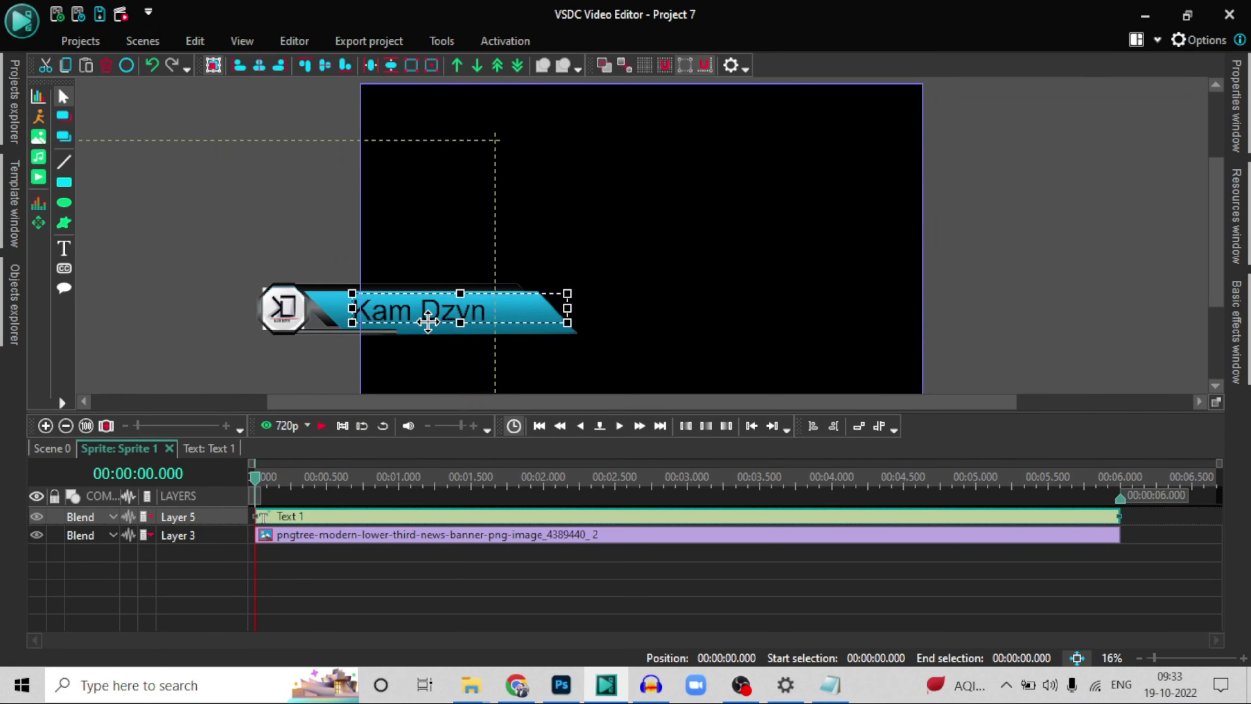
pyautogui.click(463, 541)
pyautogui.moveTo(452, 307); pyautogui.dragTo(228, 347)
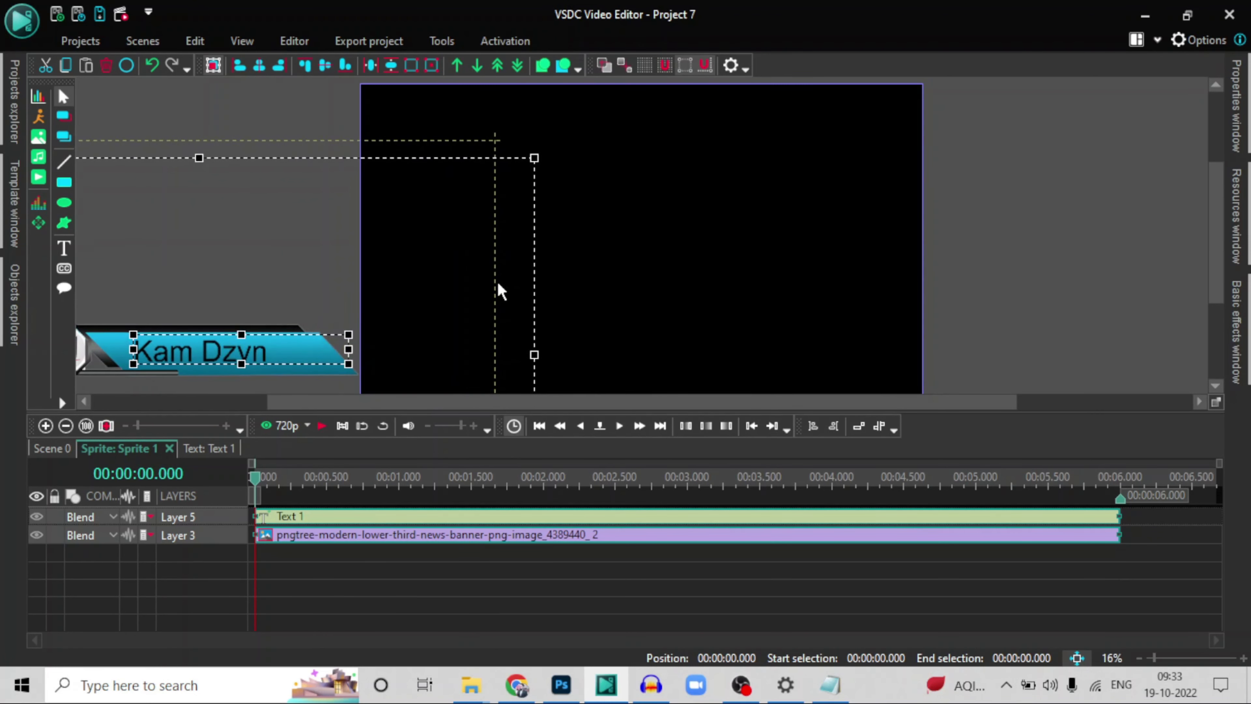
pyautogui.click(1116, 178)
pyautogui.moveTo(436, 298)
pyautogui.mouseDown()
pyautogui.moveTo(399, 282)
pyautogui.moveTo(423, 306)
pyautogui.moveTo(442, 295)
pyautogui.mouseUp()
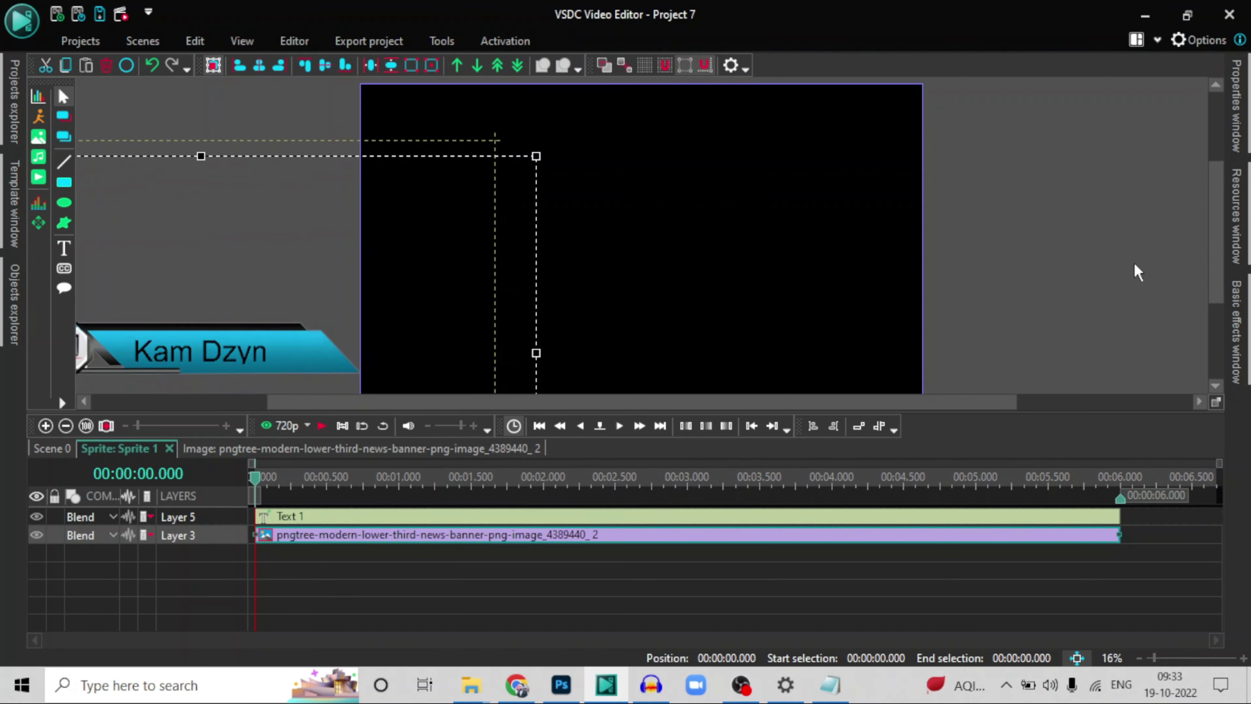
pyautogui.click(858, 260)
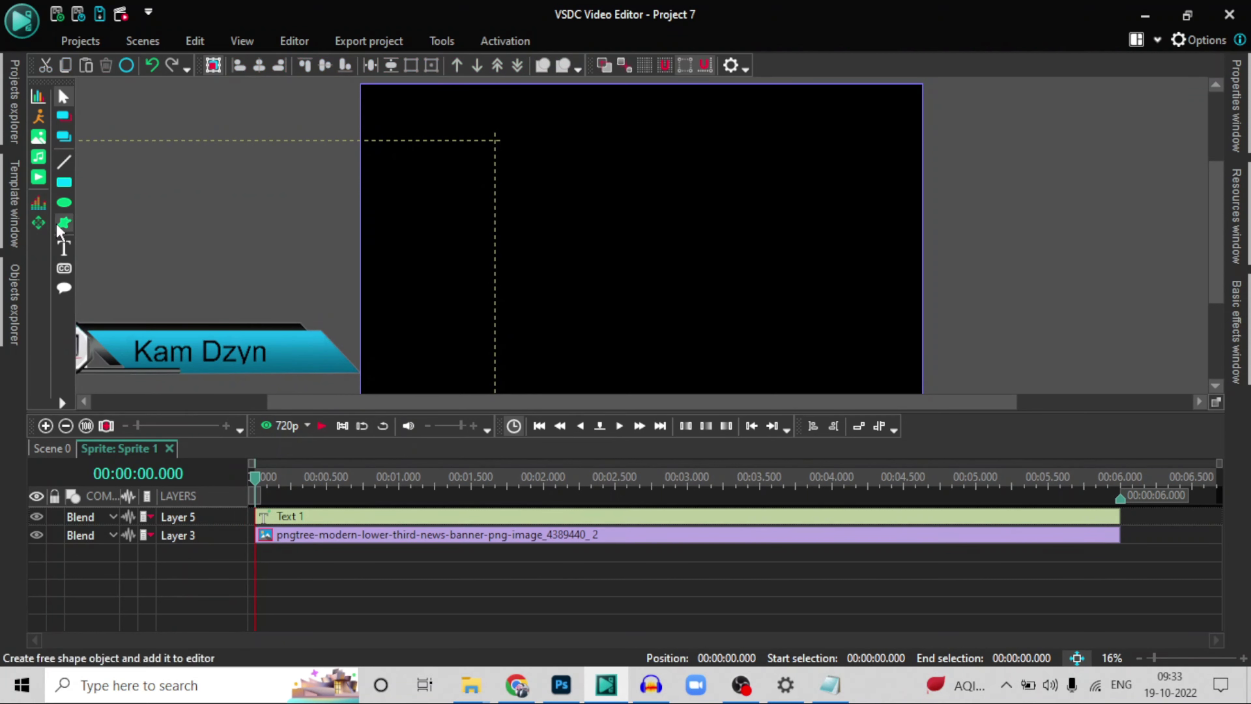
# Step: Add a movement lasting to the end of the object, draw its path horizontally from the banner into the scene, and preview it
pyautogui.click(39, 222)
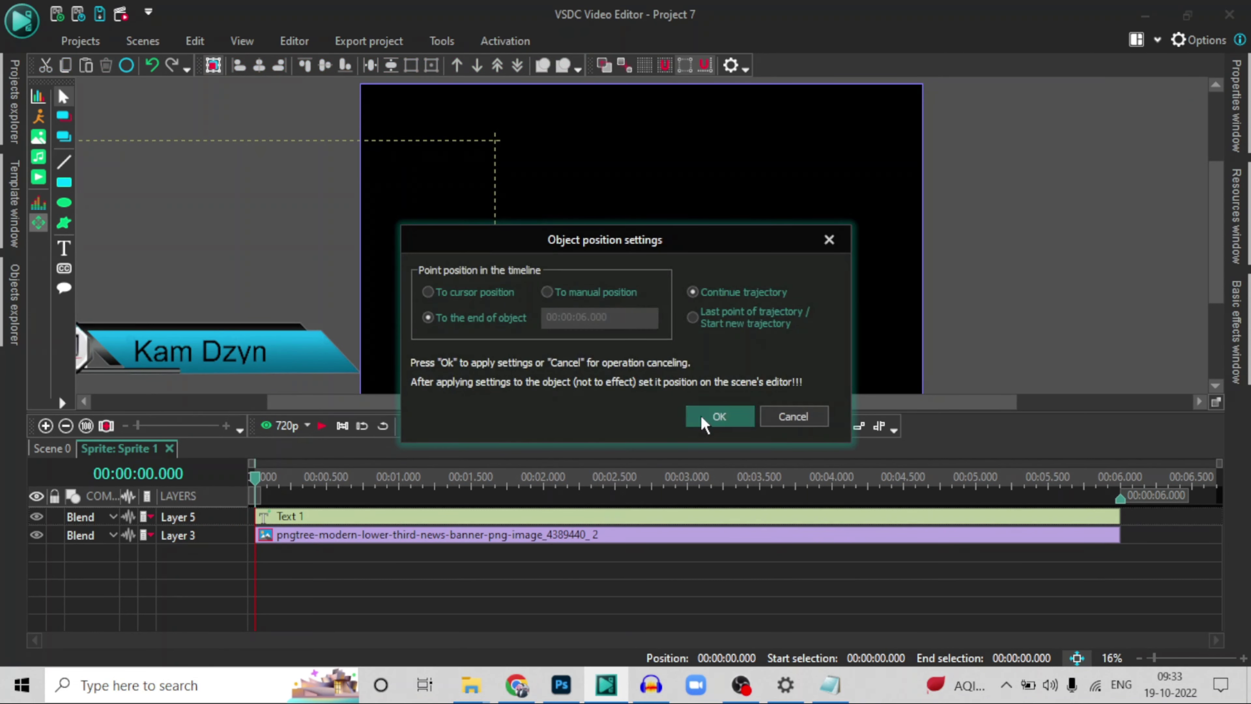
pyautogui.click(718, 415)
pyautogui.moveTo(159, 338)
pyautogui.mouseDown()
pyautogui.moveTo(433, 380)
pyautogui.moveTo(650, 338)
pyautogui.moveTo(541, 358)
pyautogui.moveTo(566, 338)
pyautogui.moveTo(612, 342)
pyautogui.mouseUp()
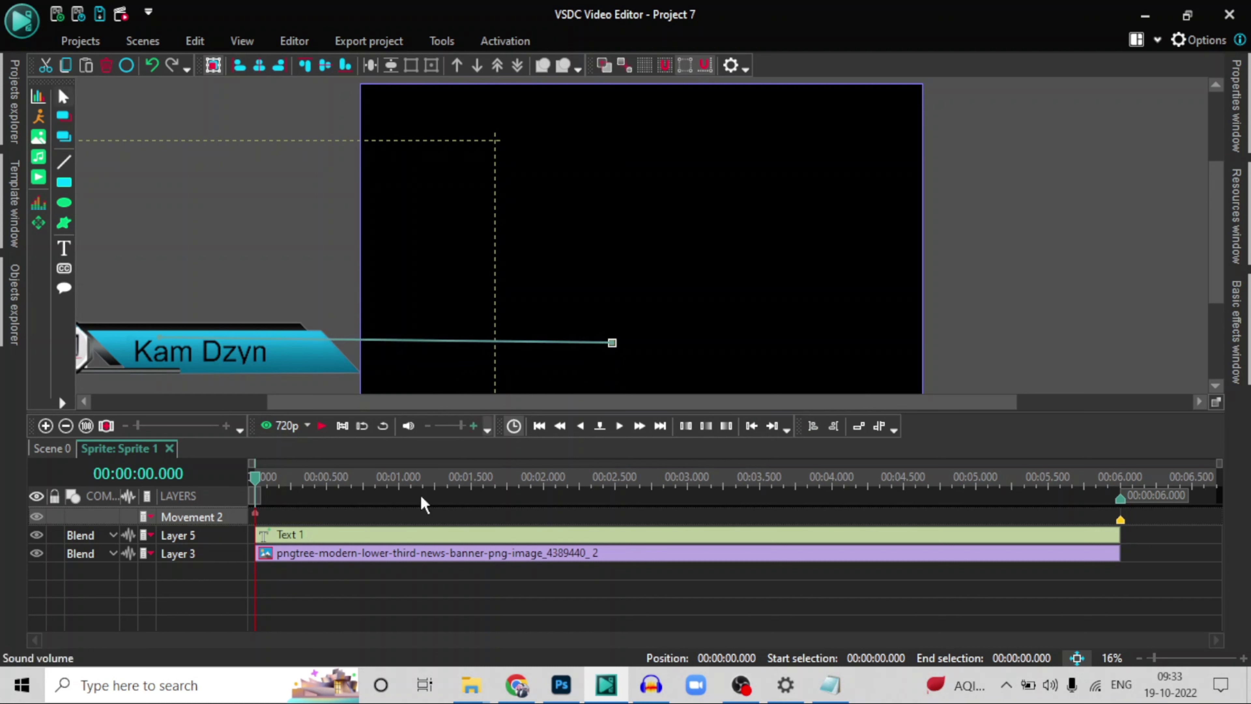
pyautogui.click(323, 426)
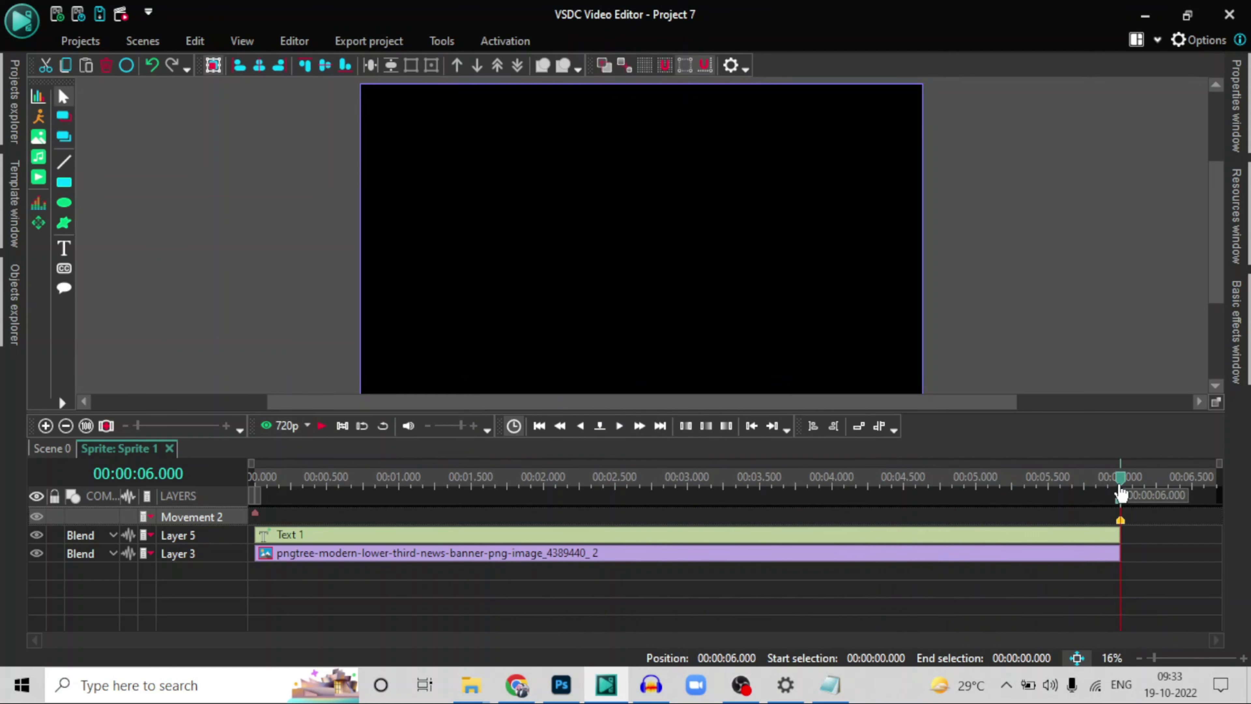
# Step: Delete Sprite 1 from Scene 0 and return the playhead to the start of the timeline
pyautogui.click(61, 446)
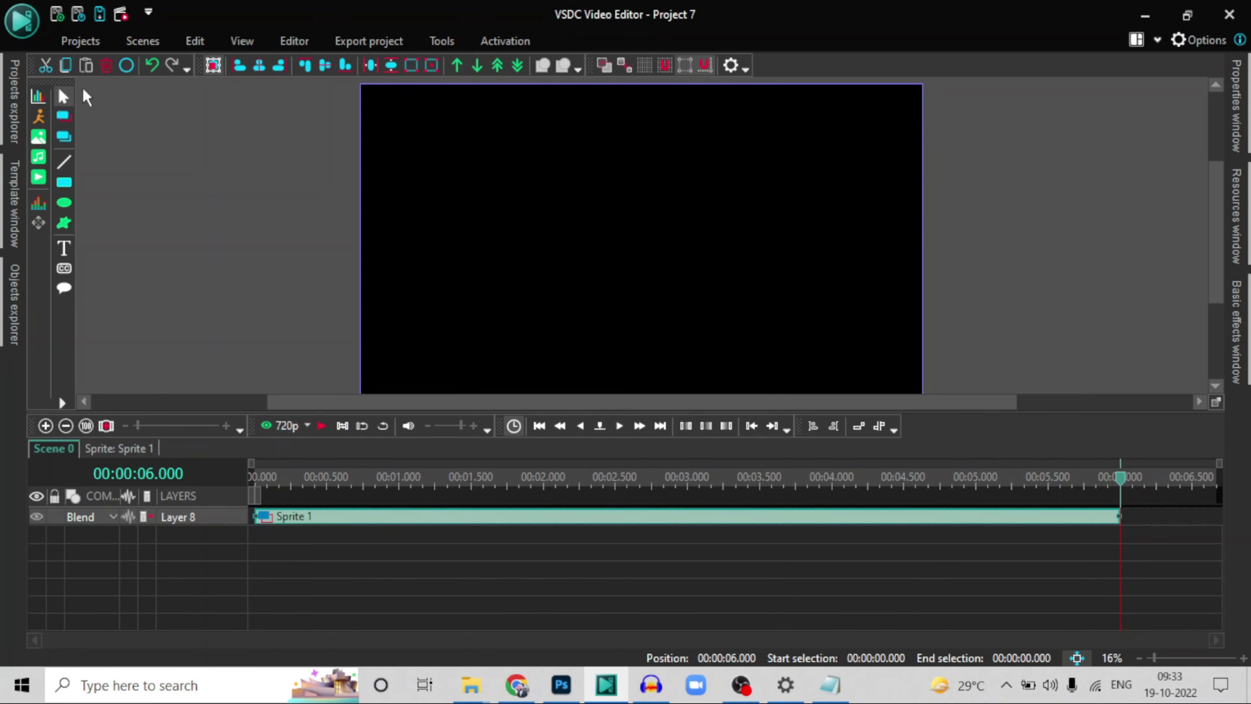
pyautogui.click(106, 66)
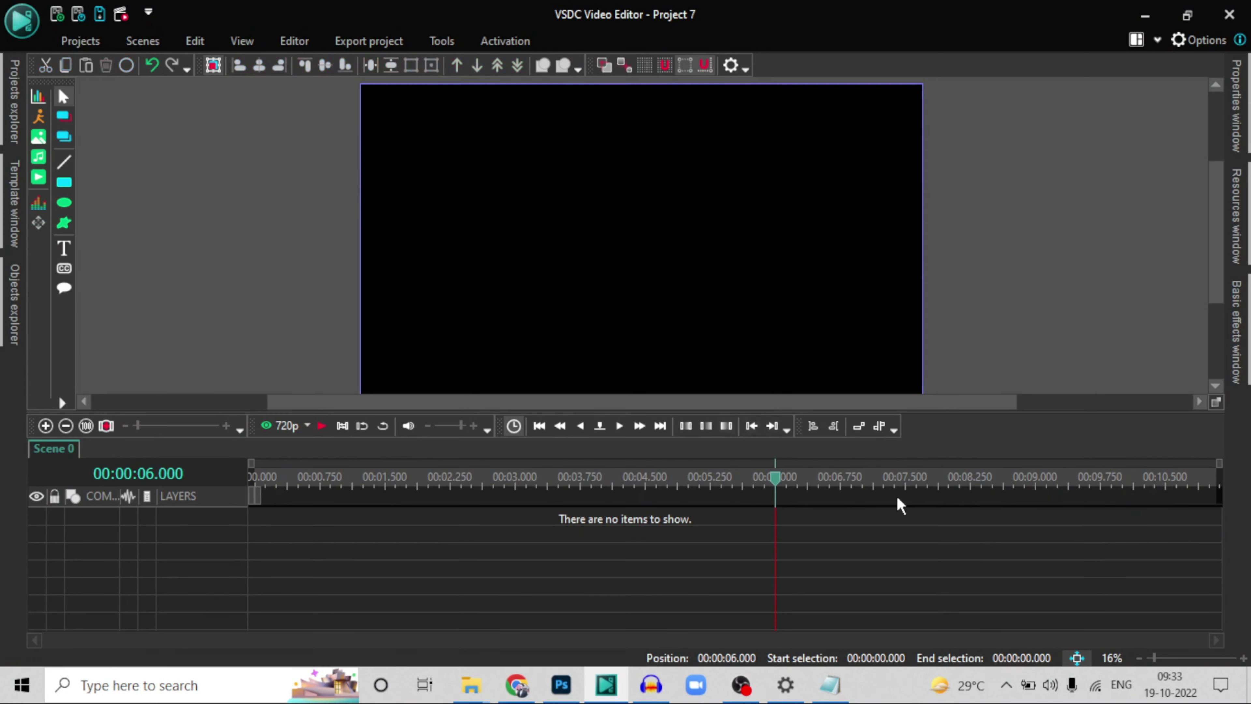
pyautogui.moveTo(775, 490); pyautogui.dragTo(3, 471)
# Step: Draw a rectangle about 1392 by 312 from the cursor position in the scene's lower left area
pyautogui.click(64, 187)
pyautogui.click(793, 428)
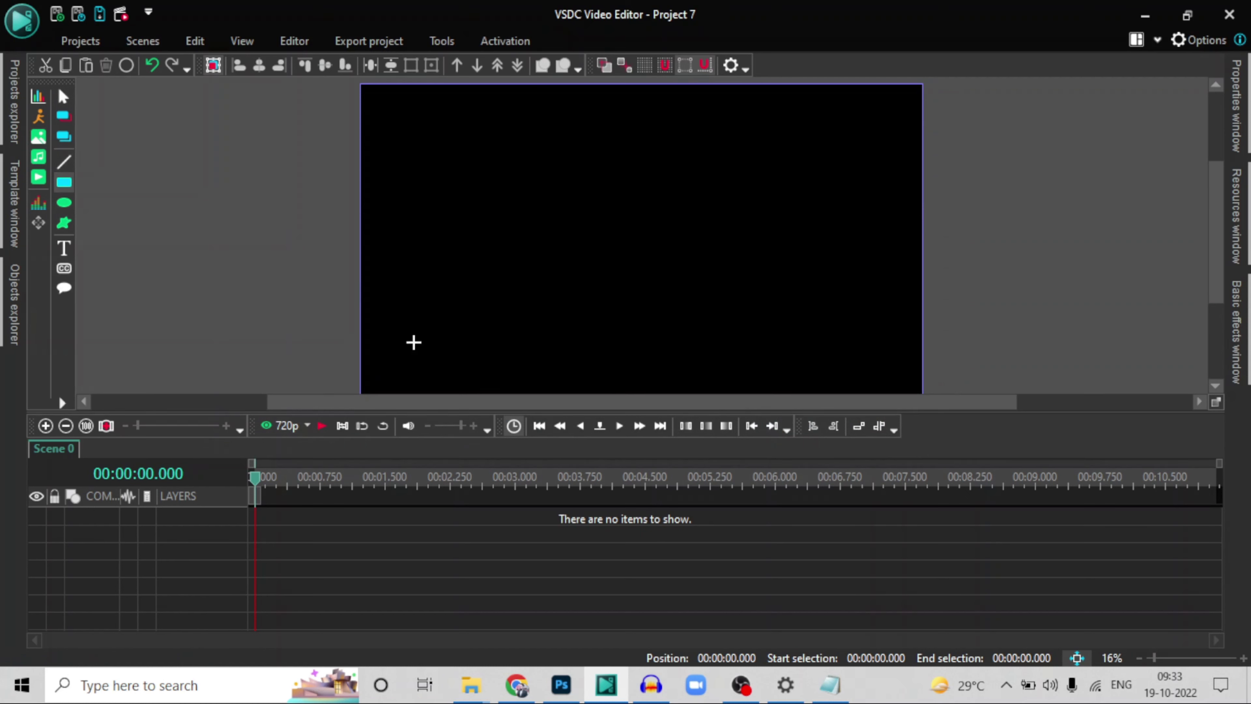
pyautogui.moveTo(404, 326)
pyautogui.mouseDown()
pyautogui.moveTo(525, 386)
pyautogui.moveTo(625, 358)
pyautogui.moveTo(614, 263)
pyautogui.moveTo(606, 353)
pyautogui.moveTo(618, 379)
pyautogui.moveTo(610, 372)
pyautogui.mouseUp()
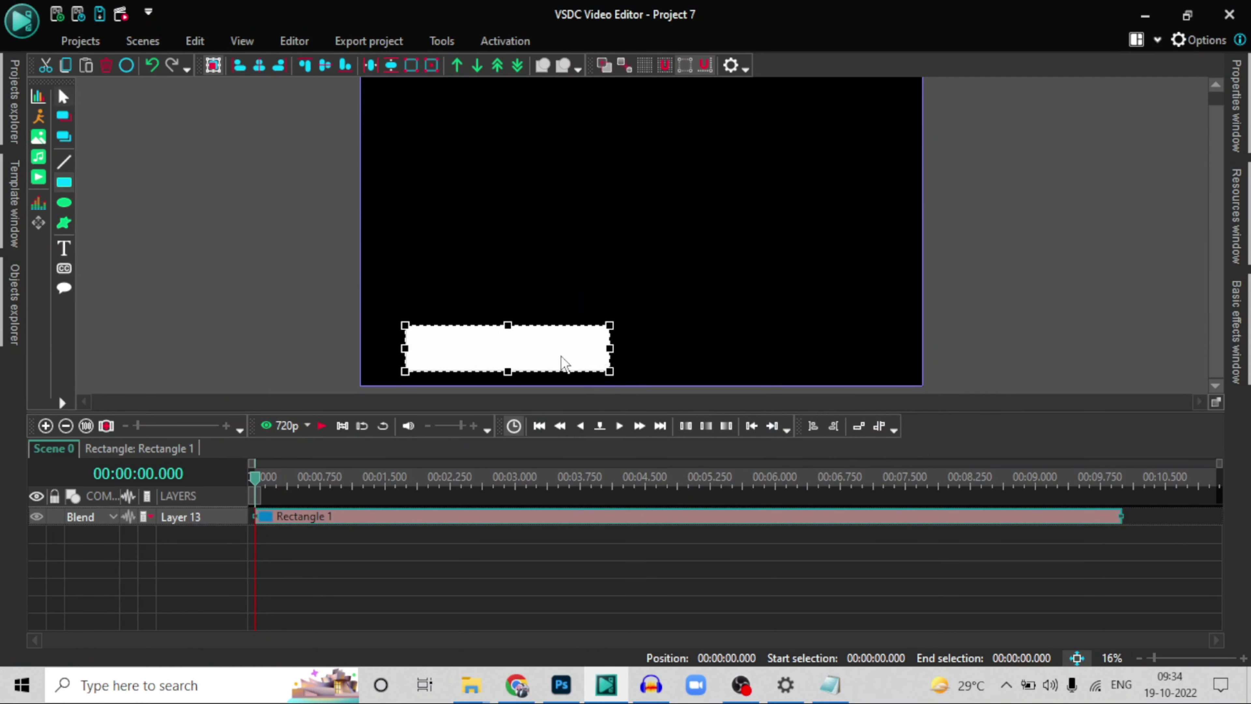
pyautogui.click(207, 231)
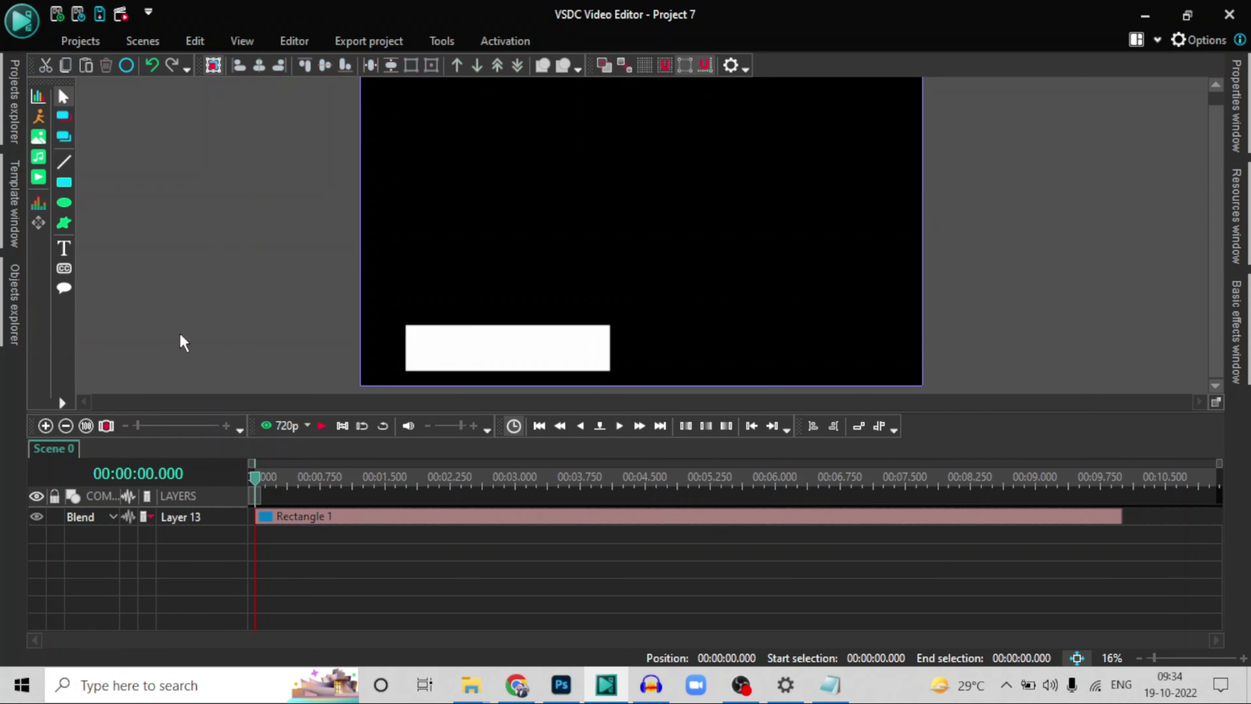
pyautogui.click(40, 179)
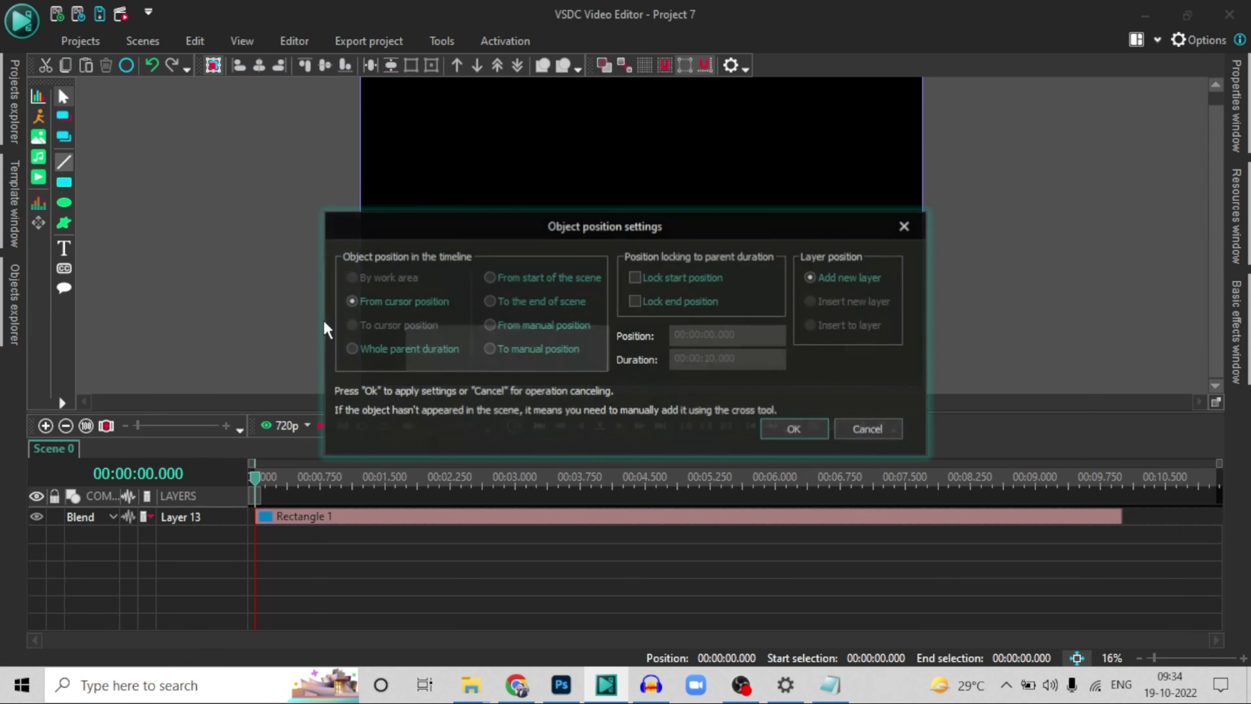
pyautogui.click(786, 435)
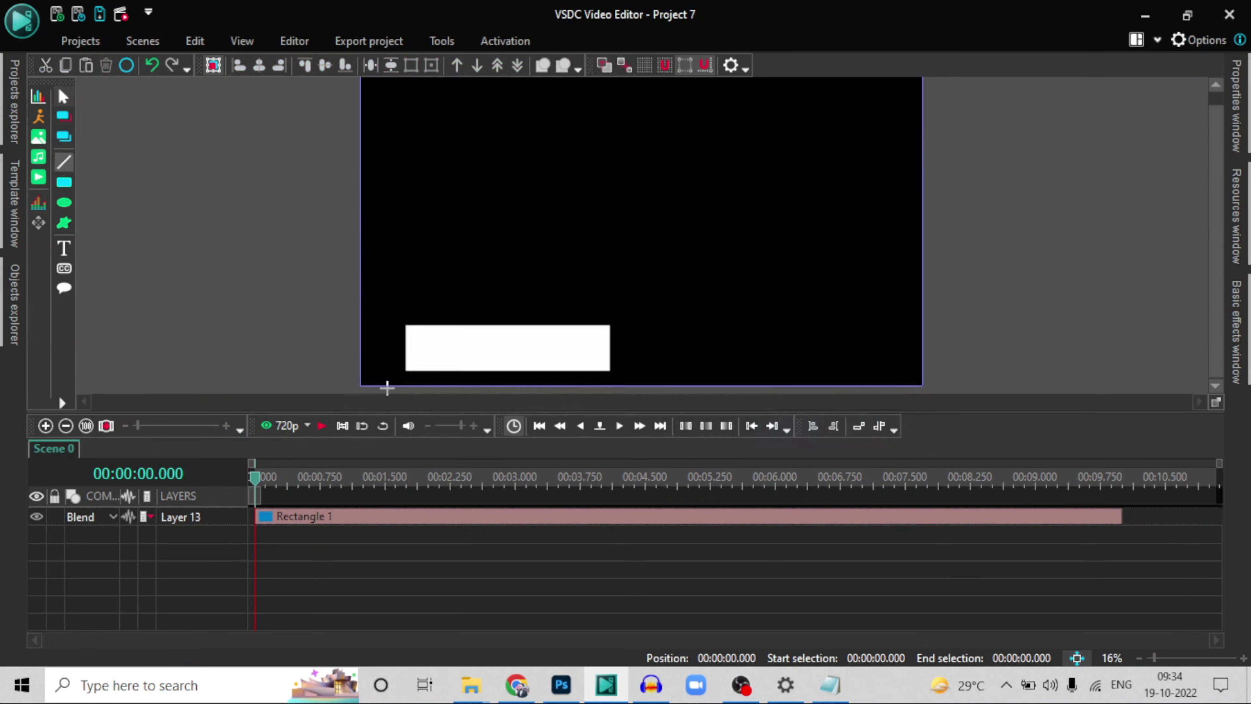
pyautogui.click(64, 202)
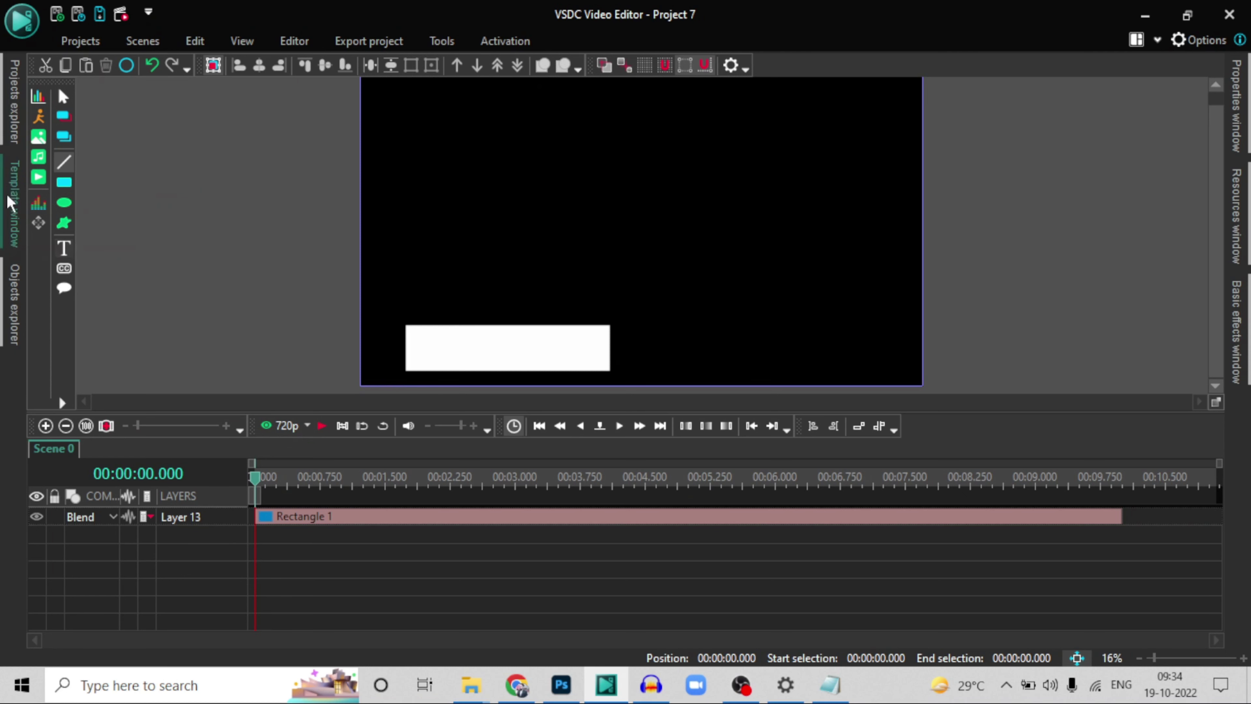
# Step: Draw a circle from the cursor position, overlapping the left end of the rectangle
pyautogui.click(65, 206)
pyautogui.click(794, 428)
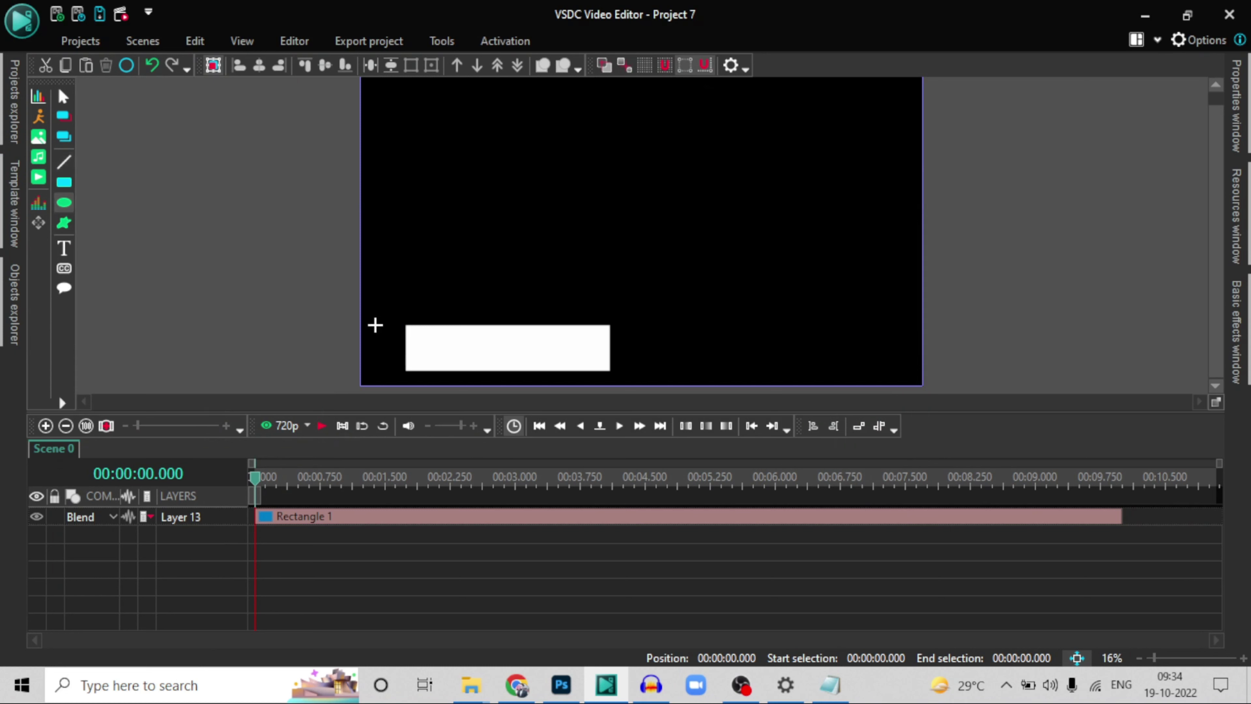
pyautogui.moveTo(374, 324); pyautogui.dragTo(432, 342)
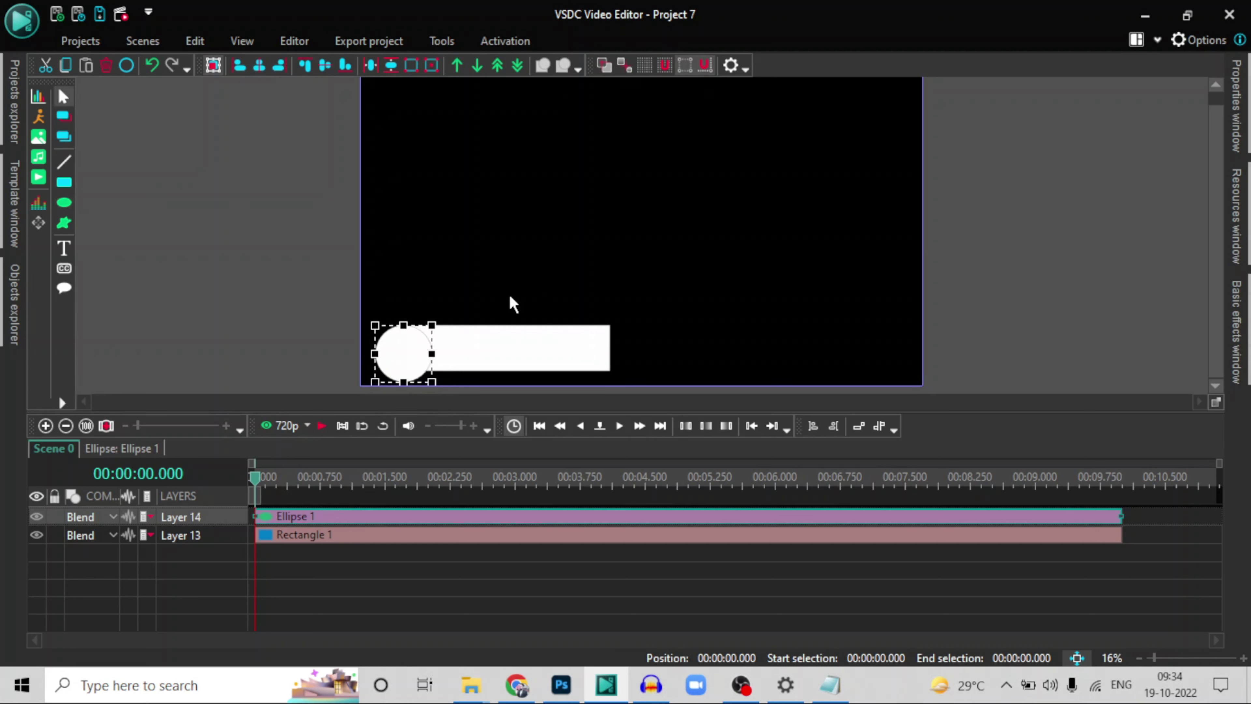
pyautogui.click(1075, 207)
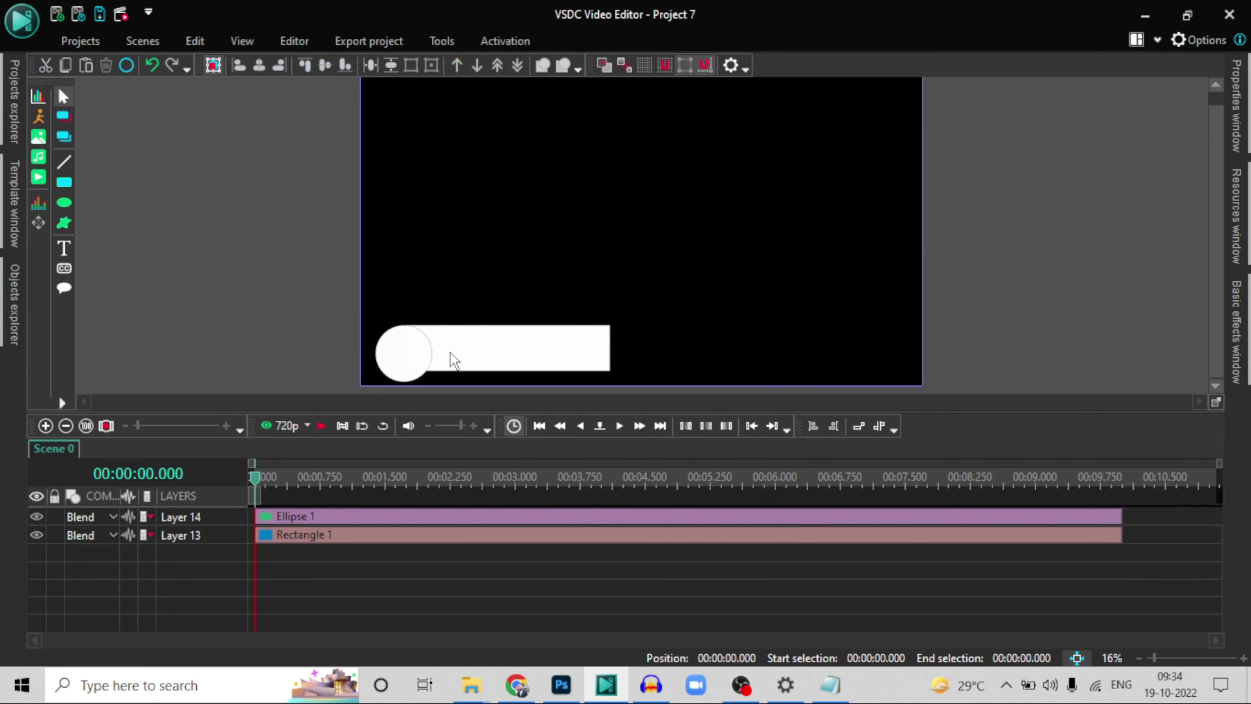
# Step: Open the rectangle's properties and set its brush fill background to Gradient
pyautogui.click(495, 365)
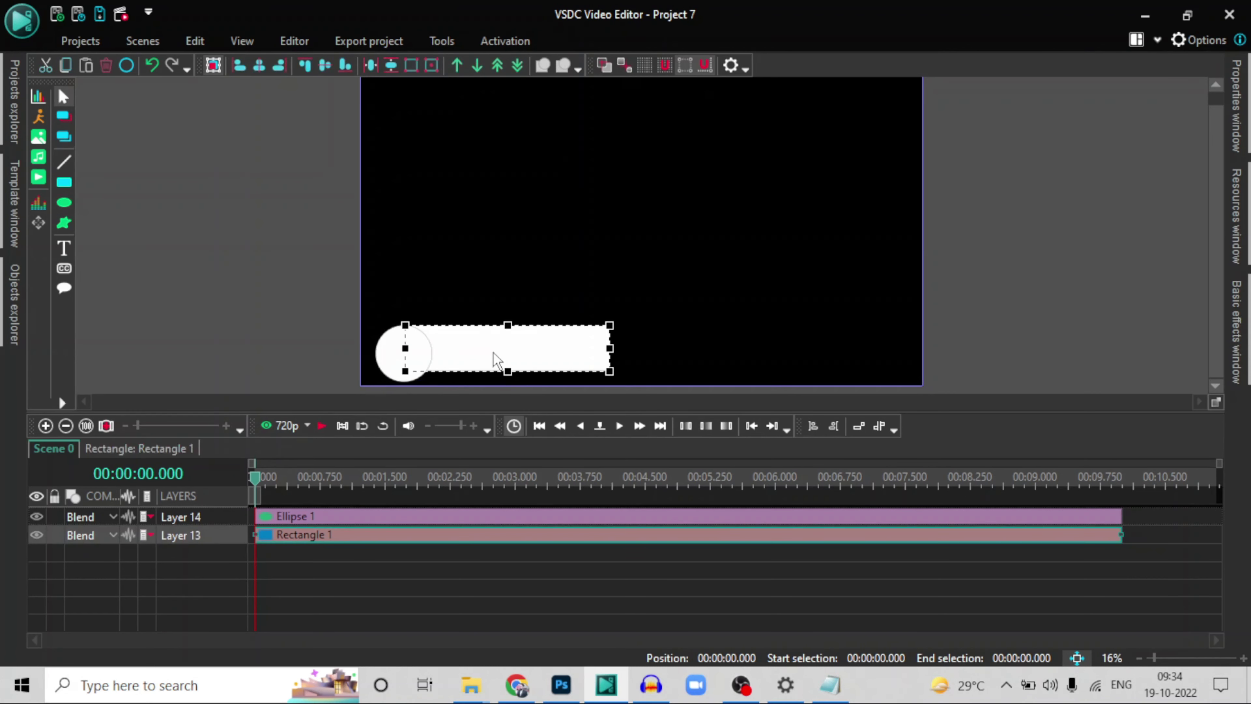
pyautogui.rightClick(753, 536)
pyautogui.click(759, 505)
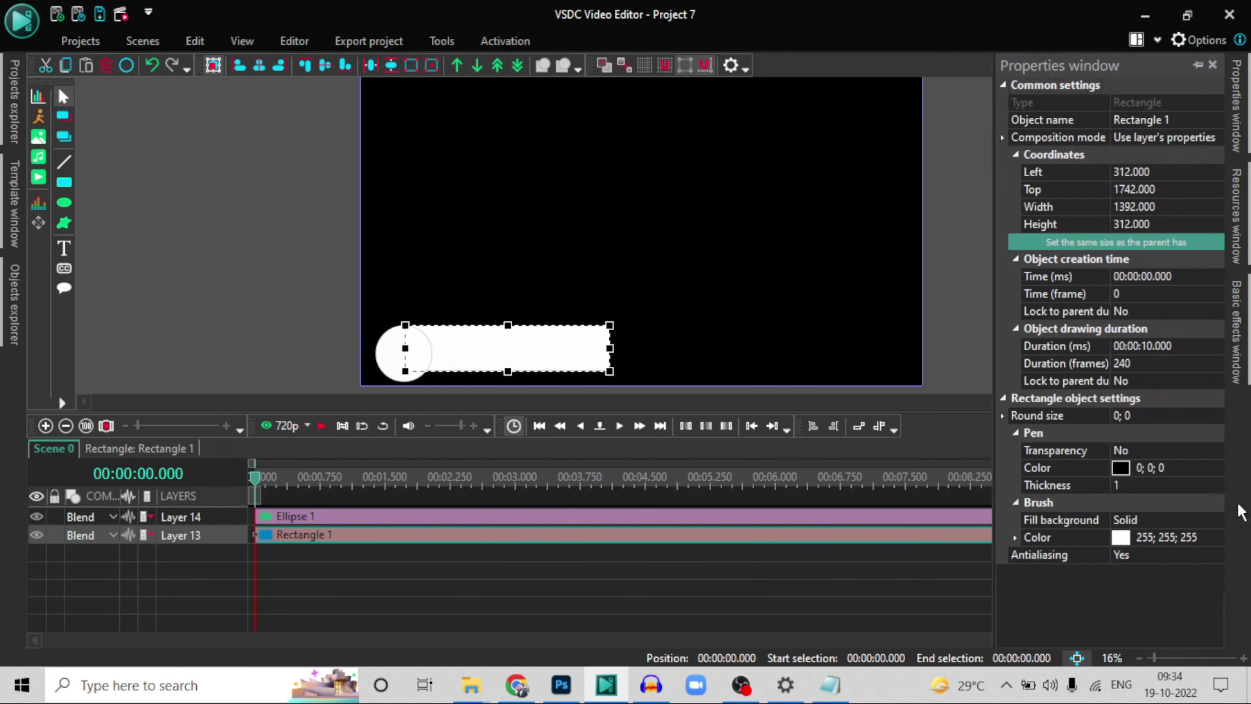
pyautogui.click(1211, 537)
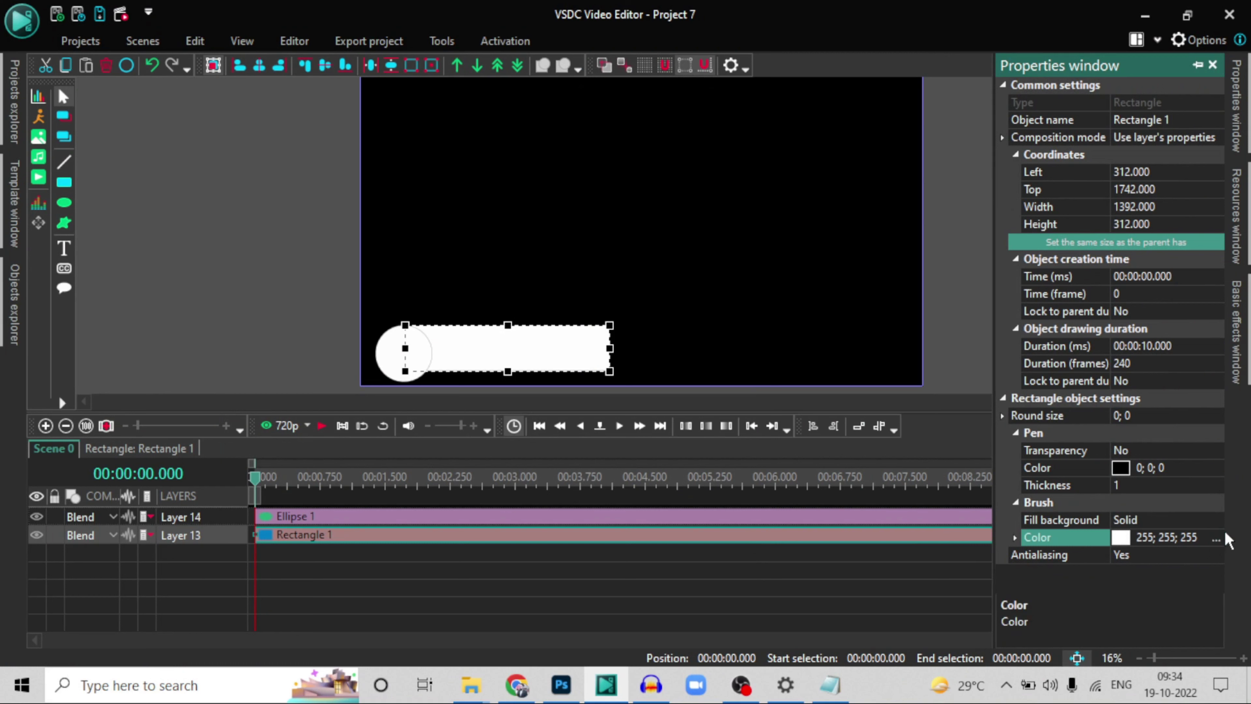
pyautogui.click(1202, 521)
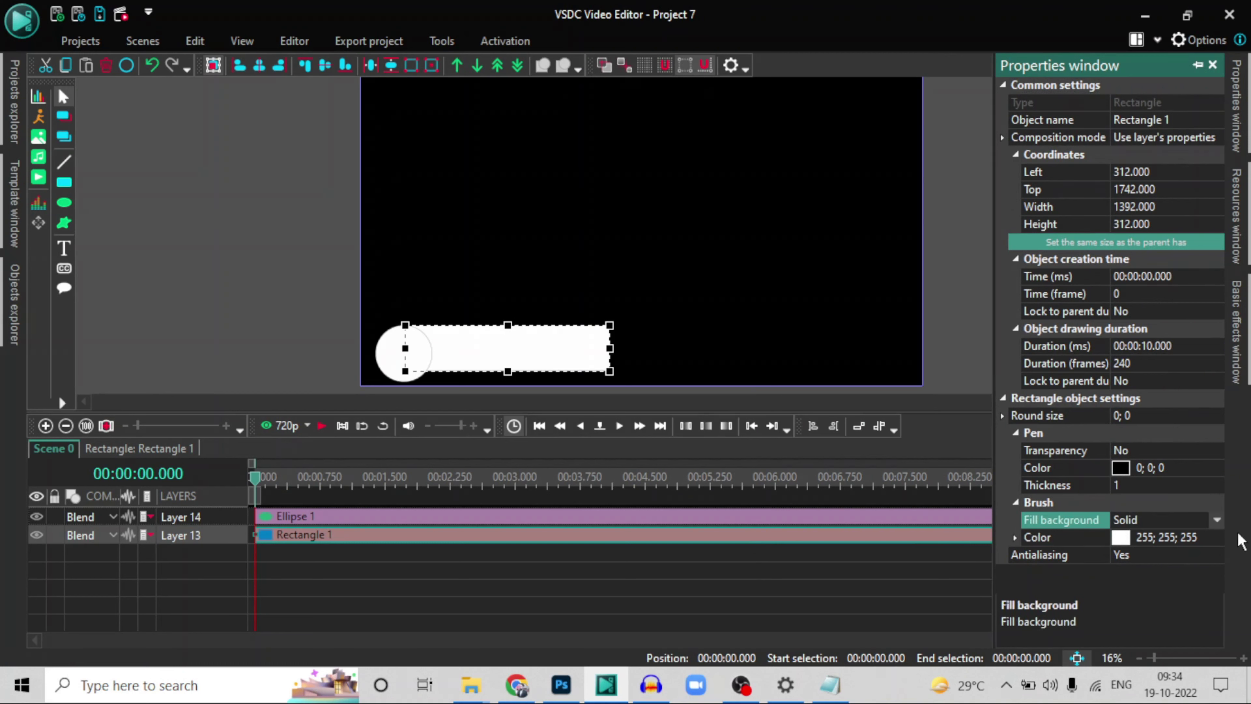
pyautogui.click(1217, 520)
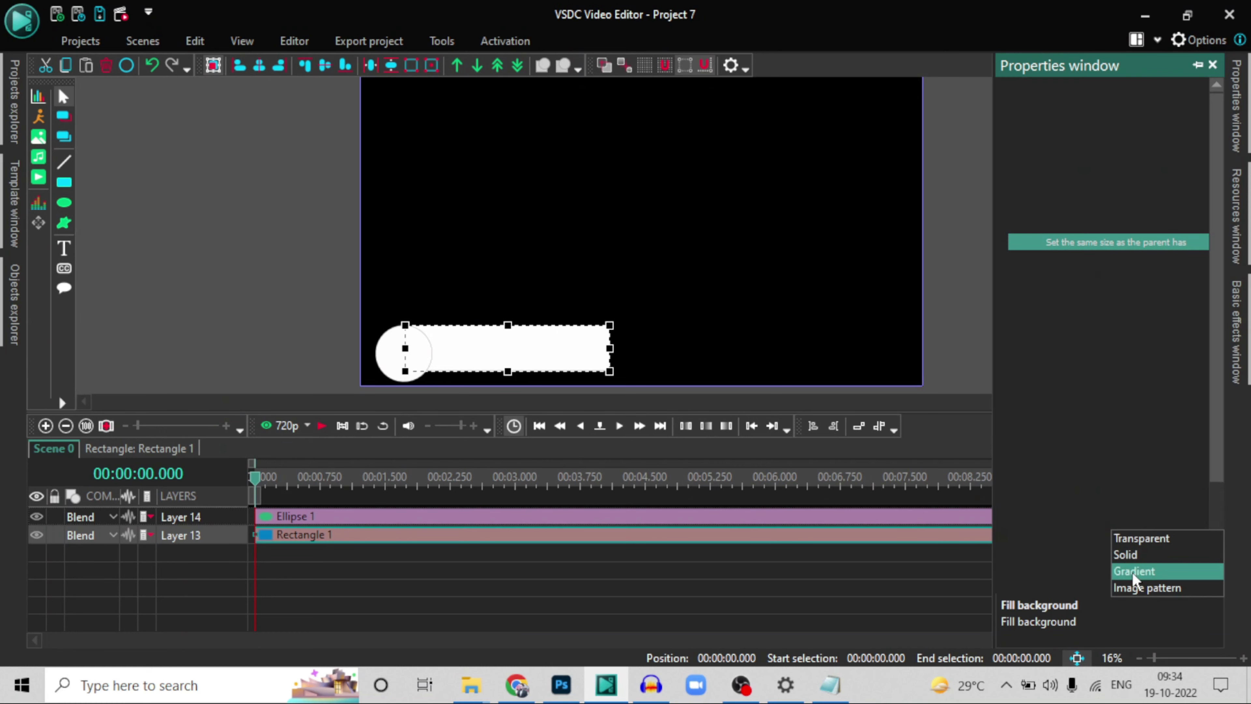
pyautogui.click(1133, 570)
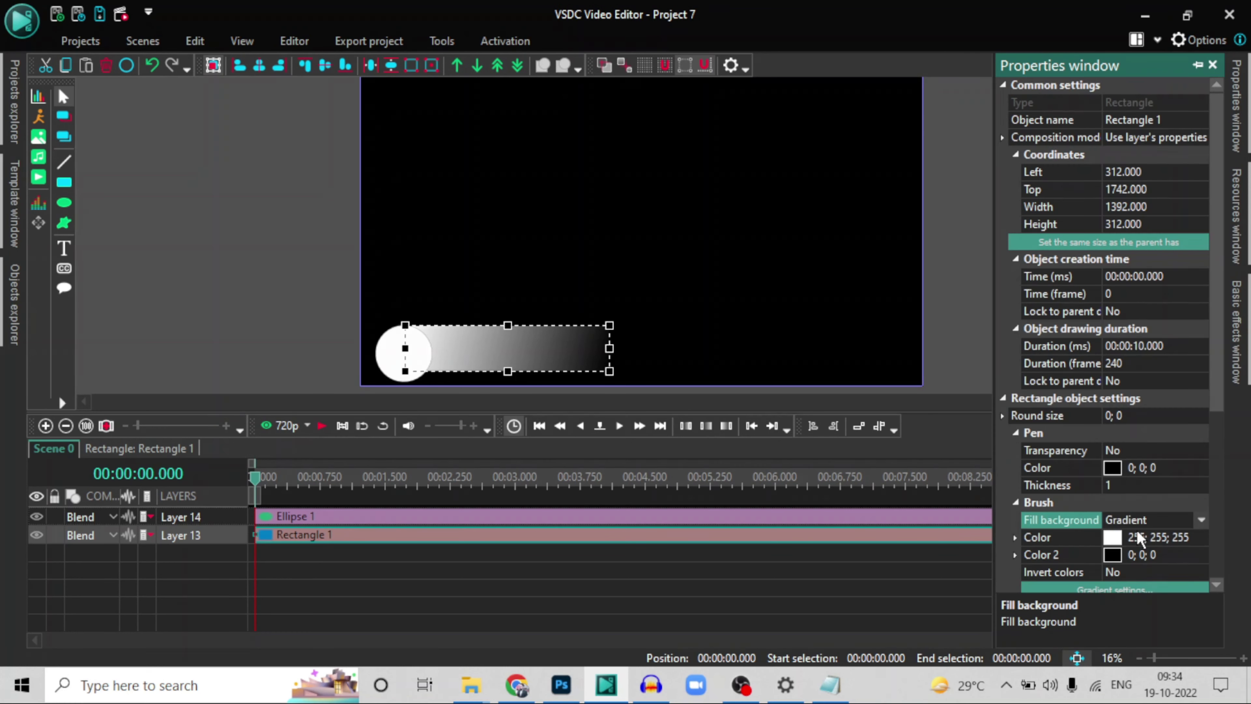
# Step: Apply the "Orange, Yellow, Orange" gradient preset to the rectangle and deselect it
pyautogui.scroll(-2, 1142, 589)
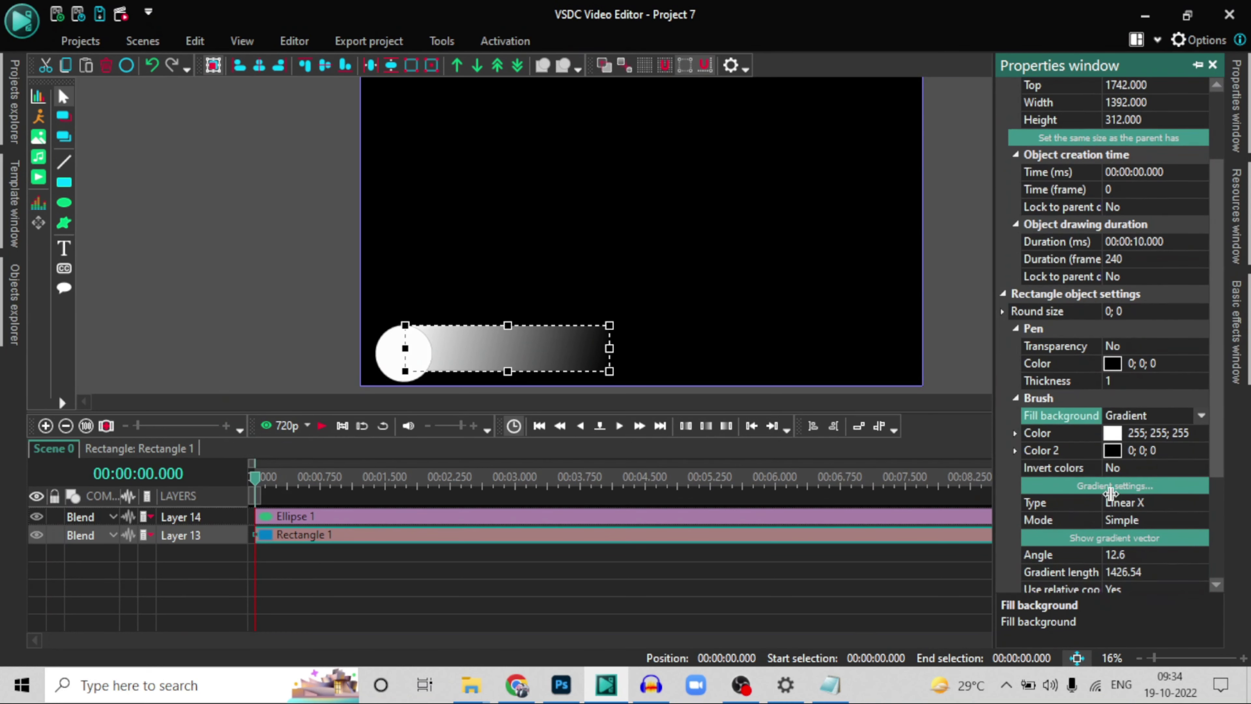
pyautogui.click(1114, 486)
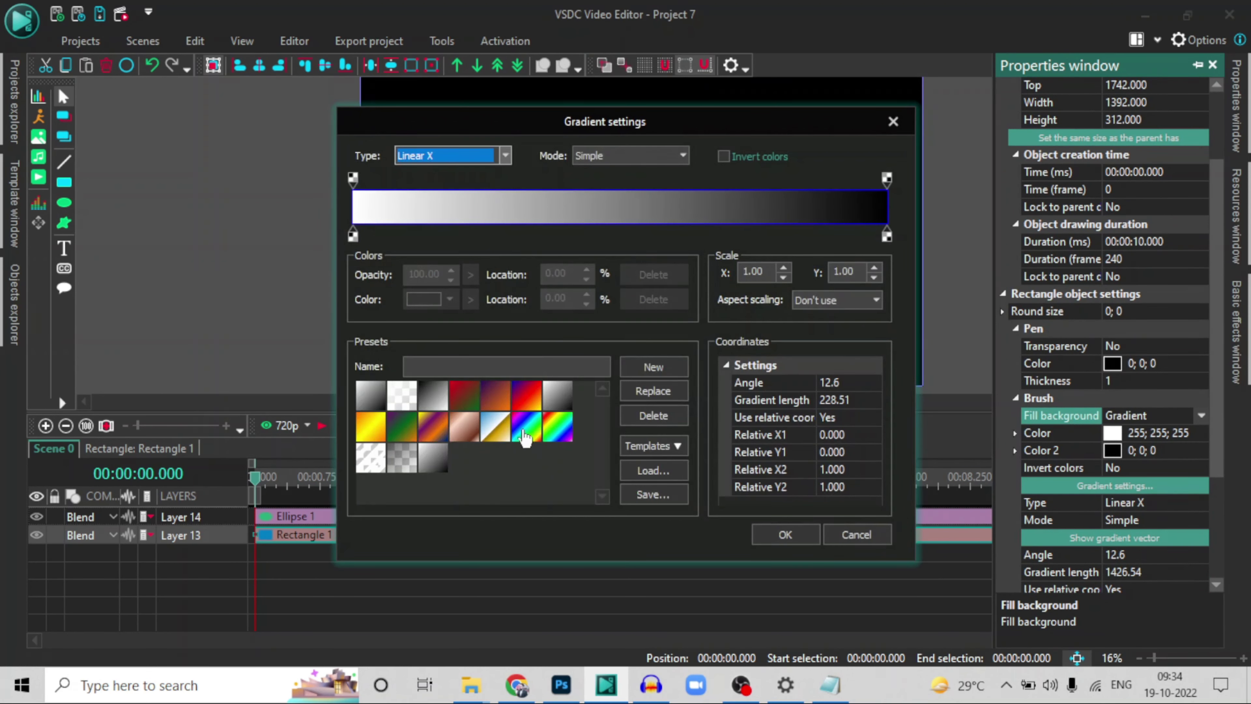
pyautogui.click(367, 428)
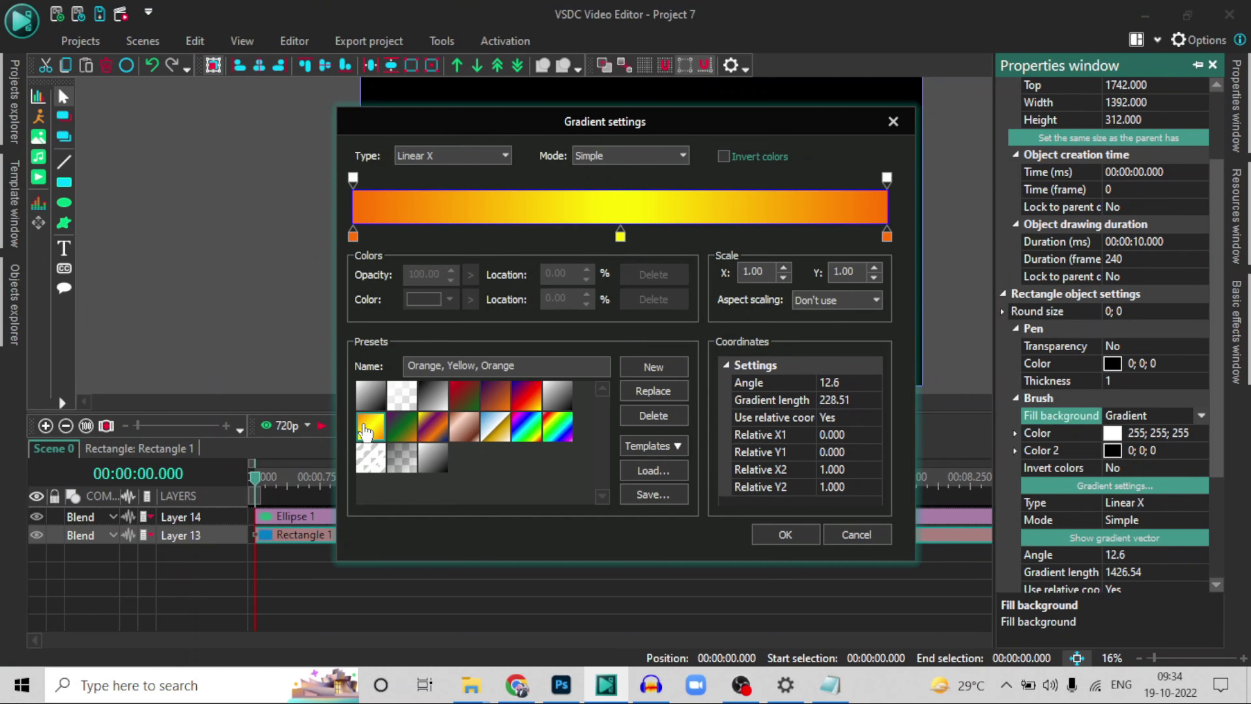
pyautogui.click(786, 534)
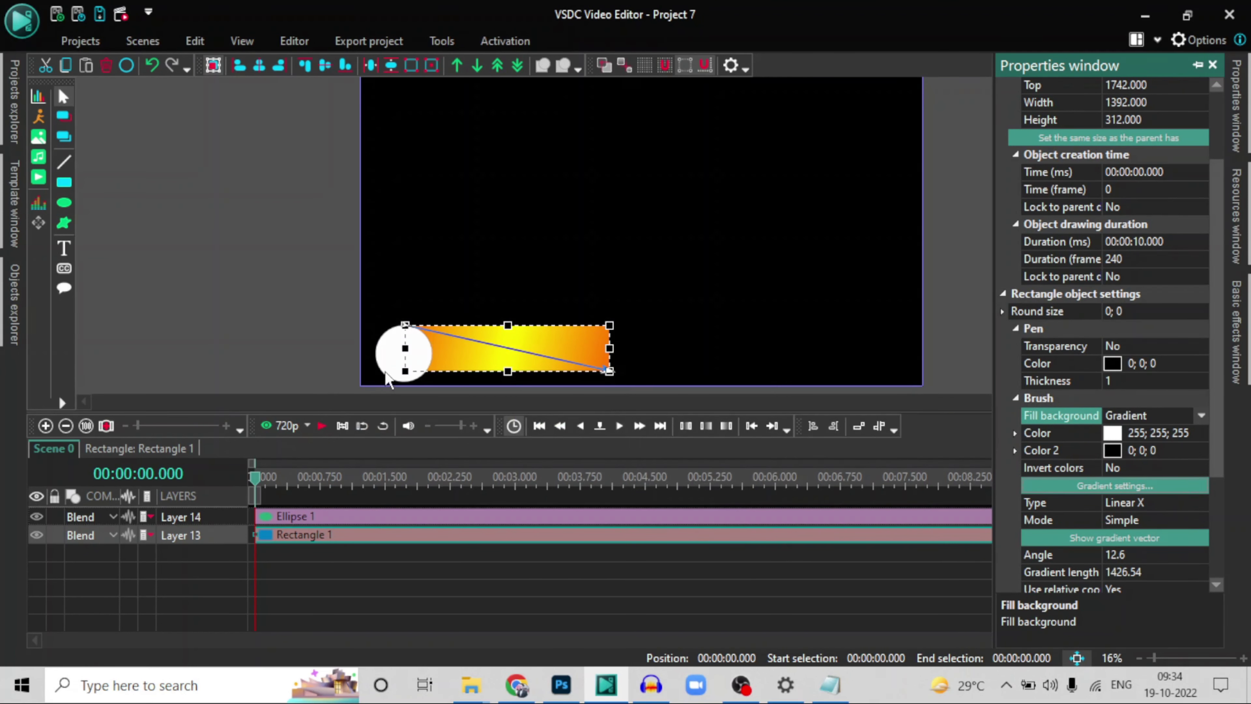
pyautogui.press('Escape')
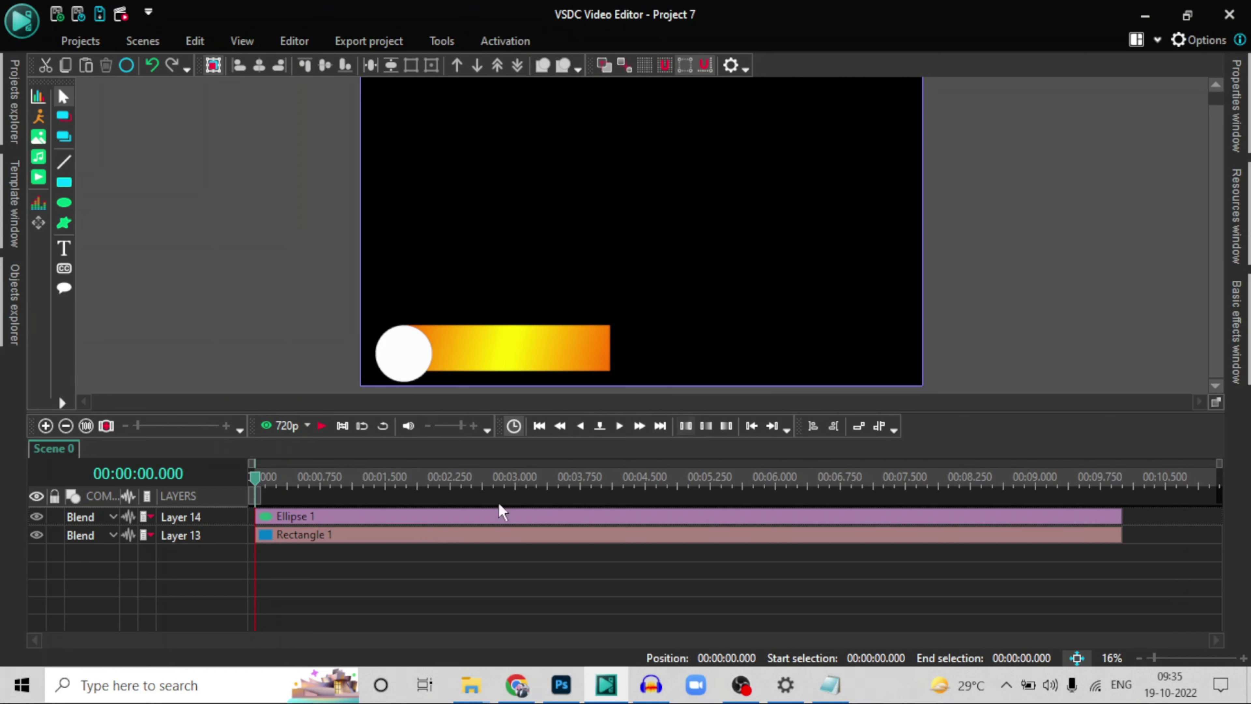
pyautogui.click(412, 350)
pyautogui.click(498, 362)
pyautogui.click(499, 362)
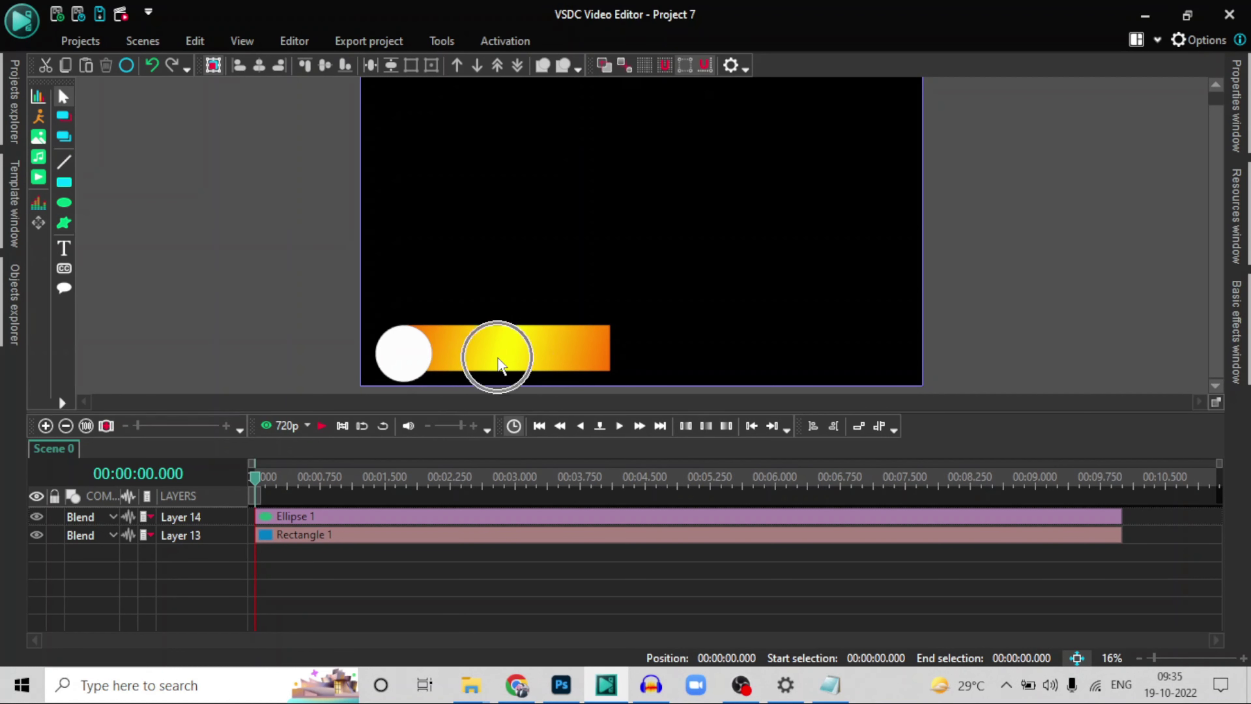